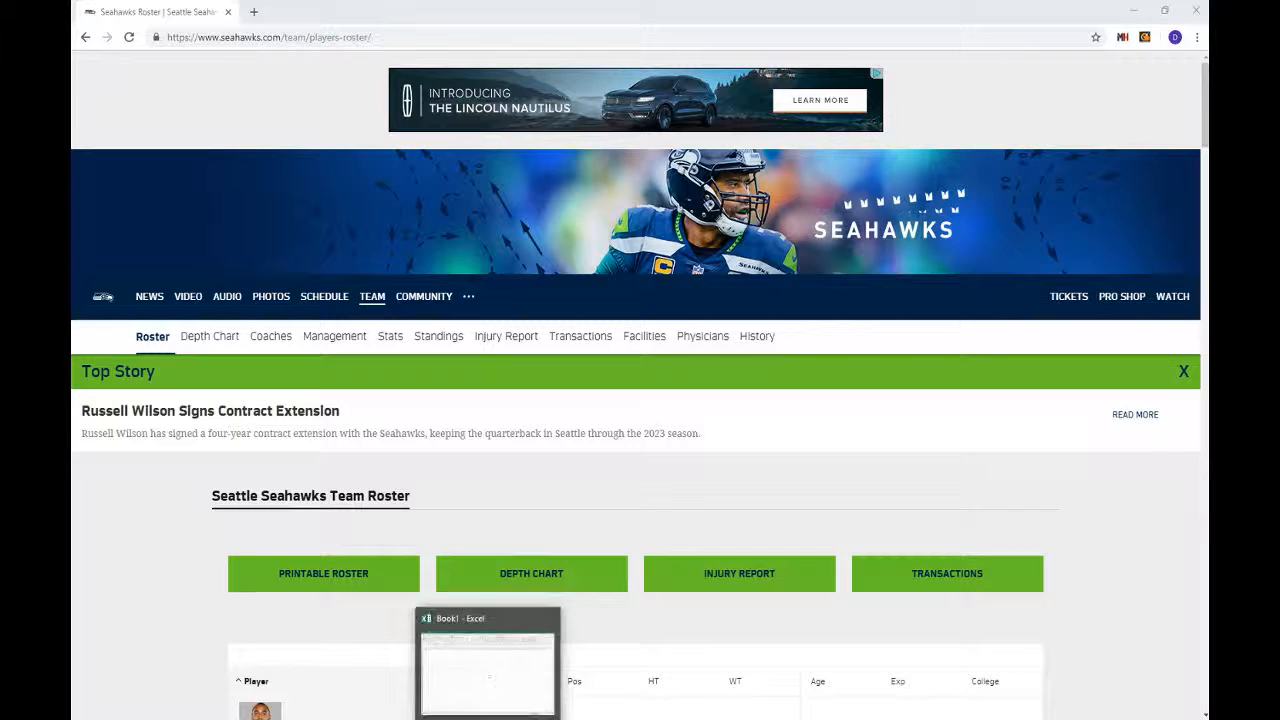
# - Switch from the Chrome roster page to the blank Excel workbook Book1
pyautogui.click(490, 660)
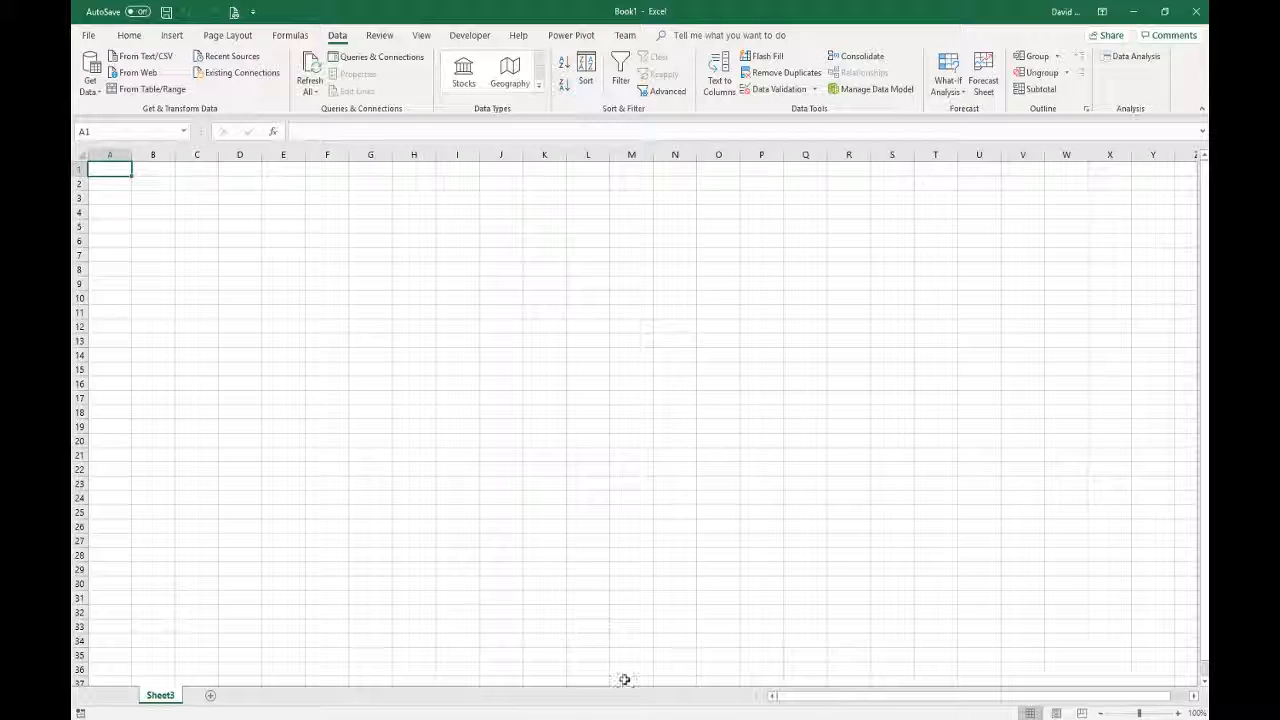
# - Return to the Seahawks roster page in Chrome and open its Printable Roster in a new tab
pyautogui.click(726, 717)
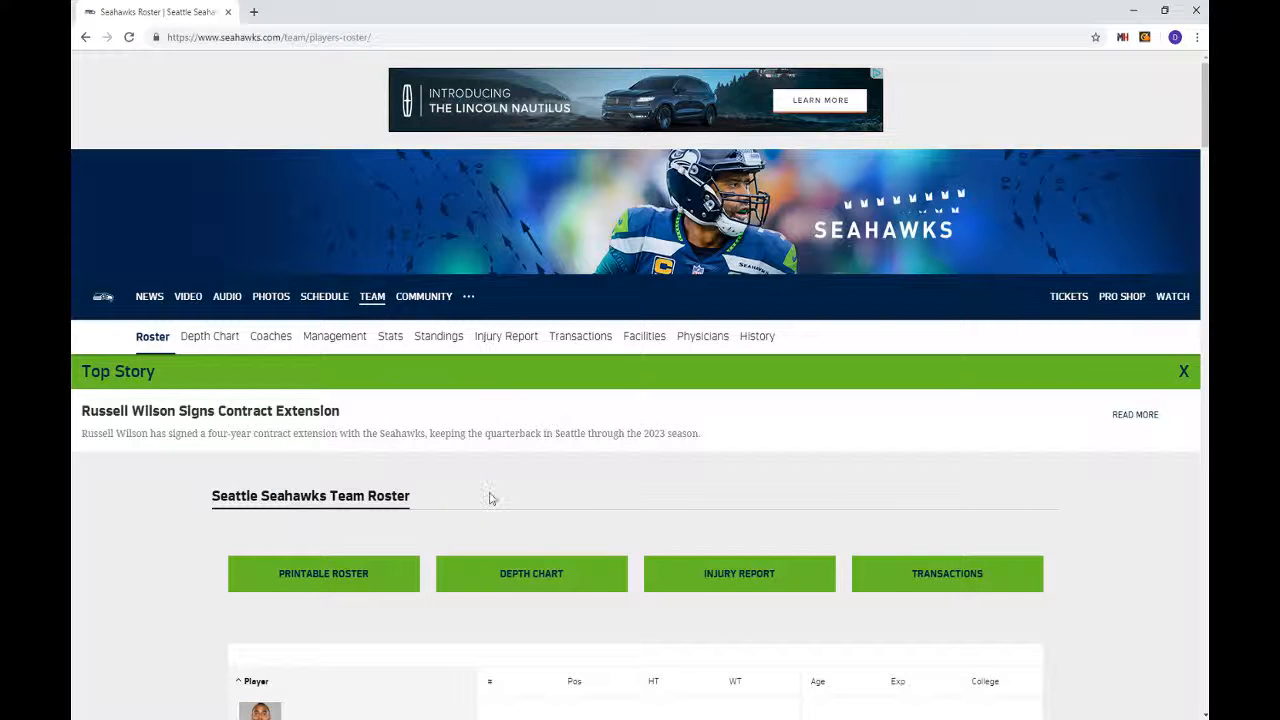
pyautogui.scroll(-2, 440, 467)
pyautogui.scroll(-1, 440, 467)
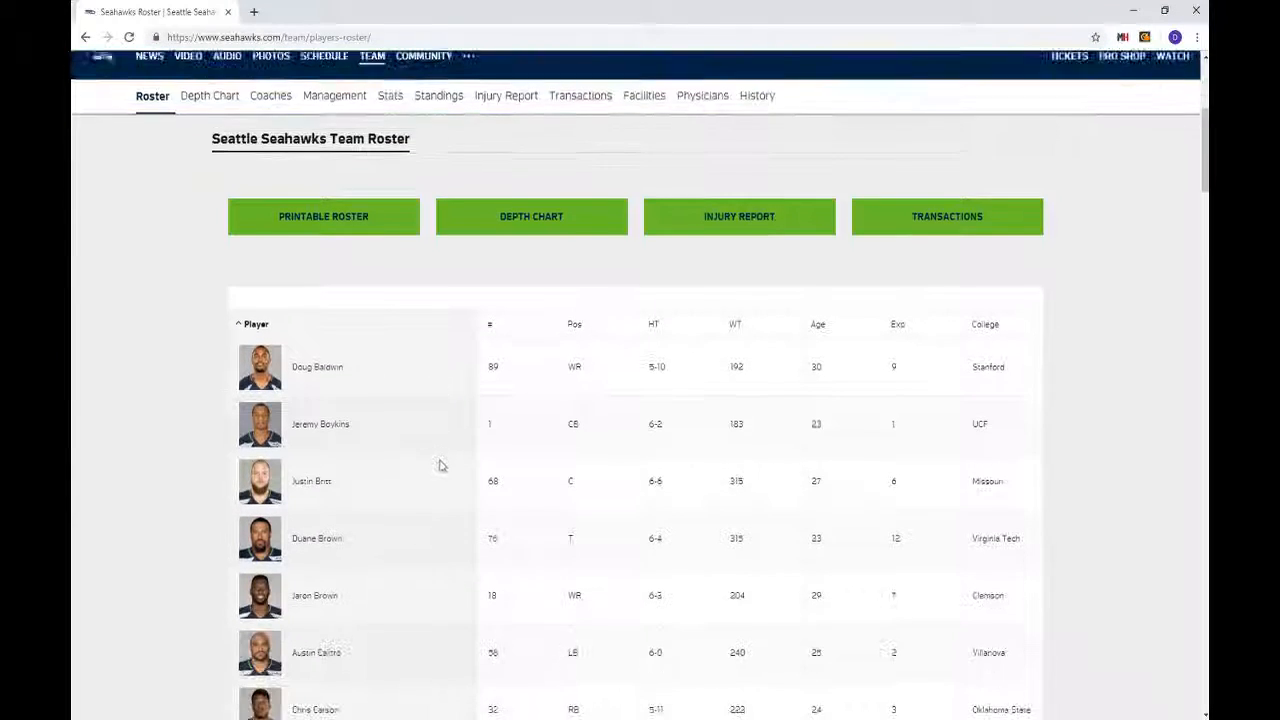
pyautogui.click(312, 221)
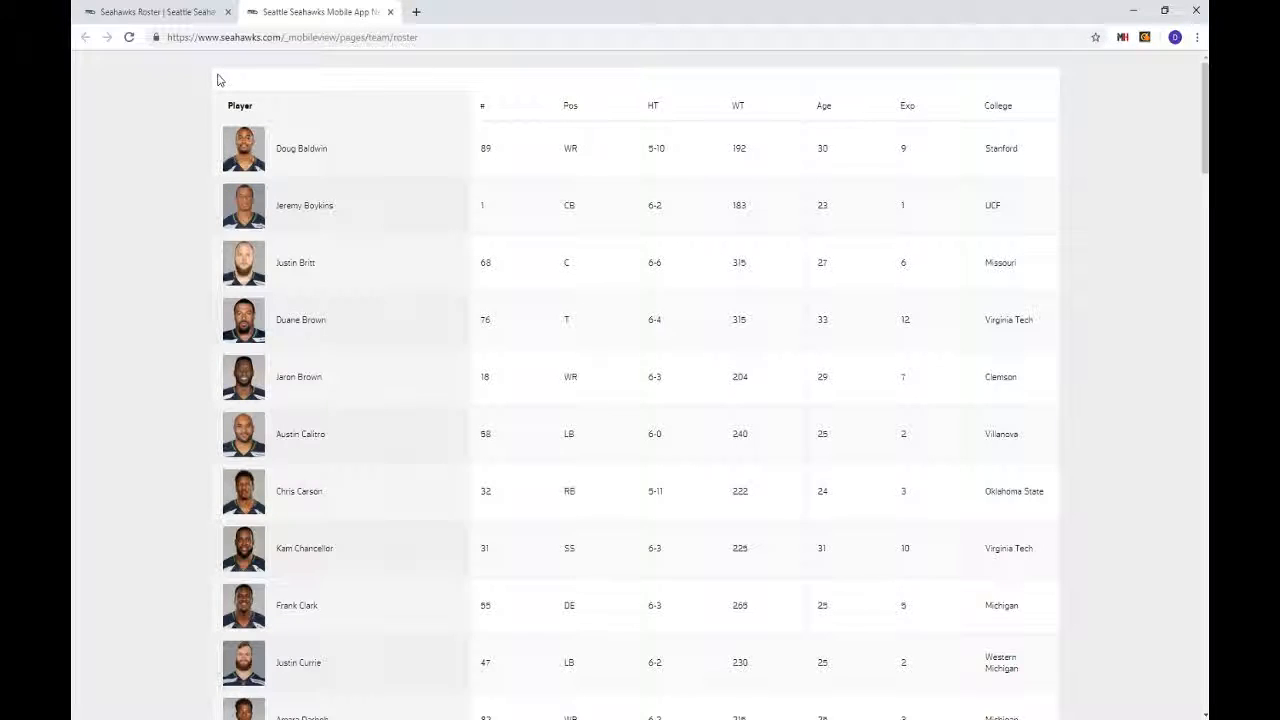
# - Copy the whole printable roster table, Player header to last row, and return to Excel
pyautogui.moveTo(208, 70); pyautogui.dragTo(1168, 708)
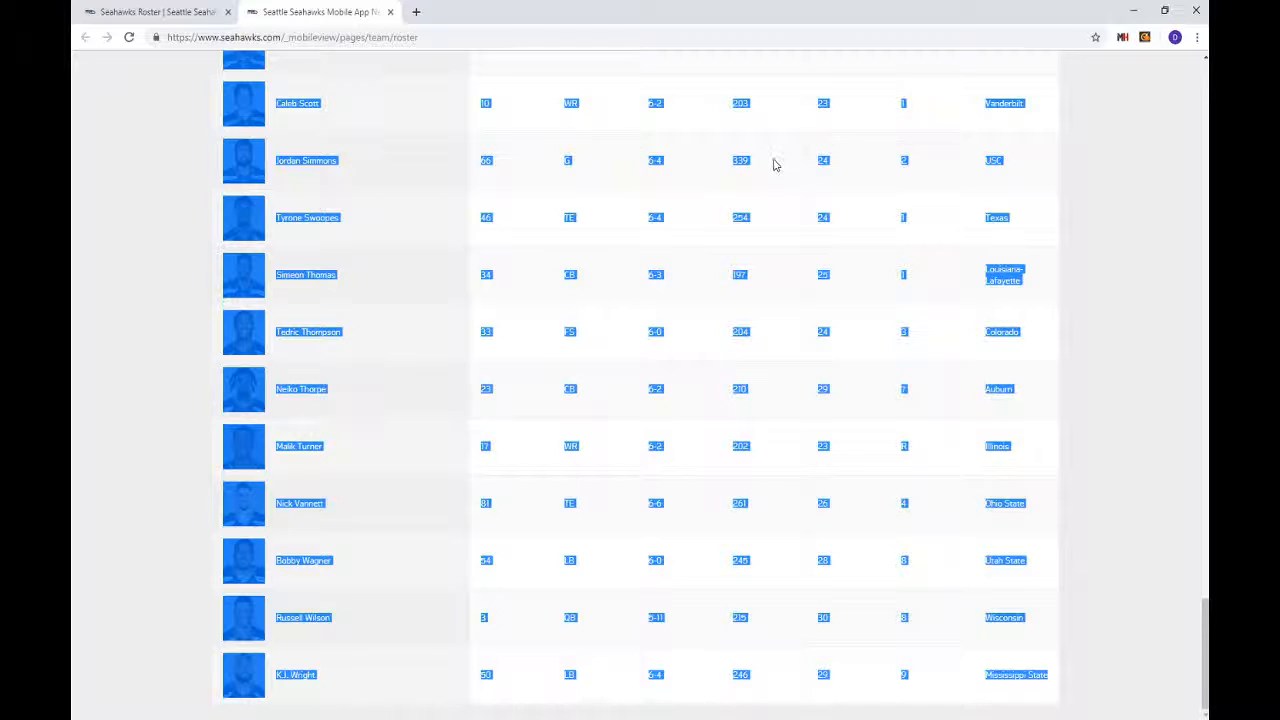
pyautogui.rightClick(660, 285)
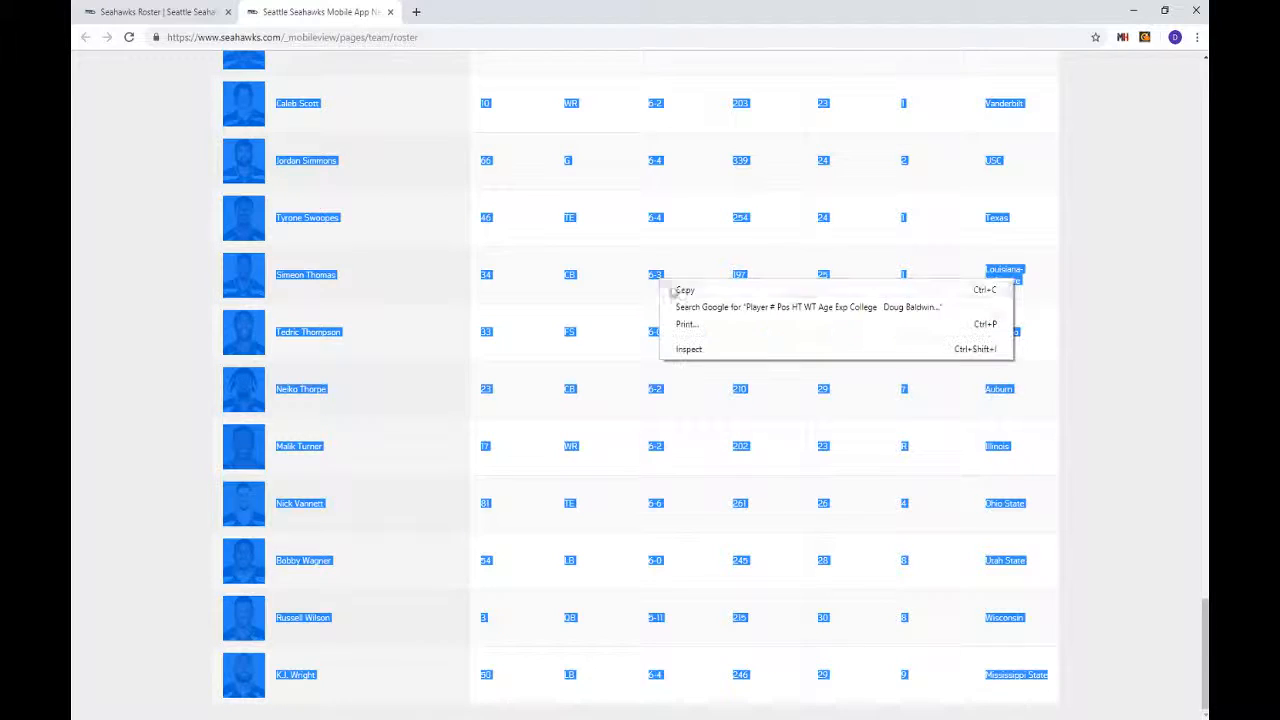
pyautogui.click(686, 290)
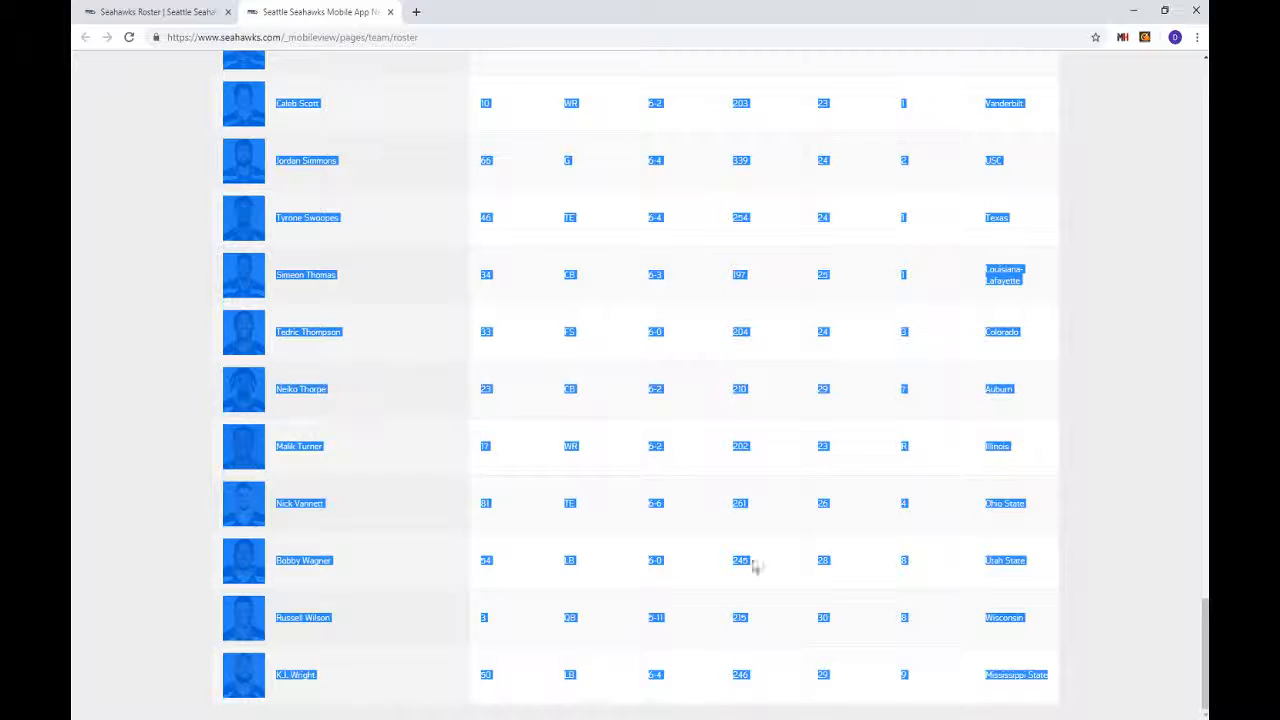
pyautogui.click(580, 718)
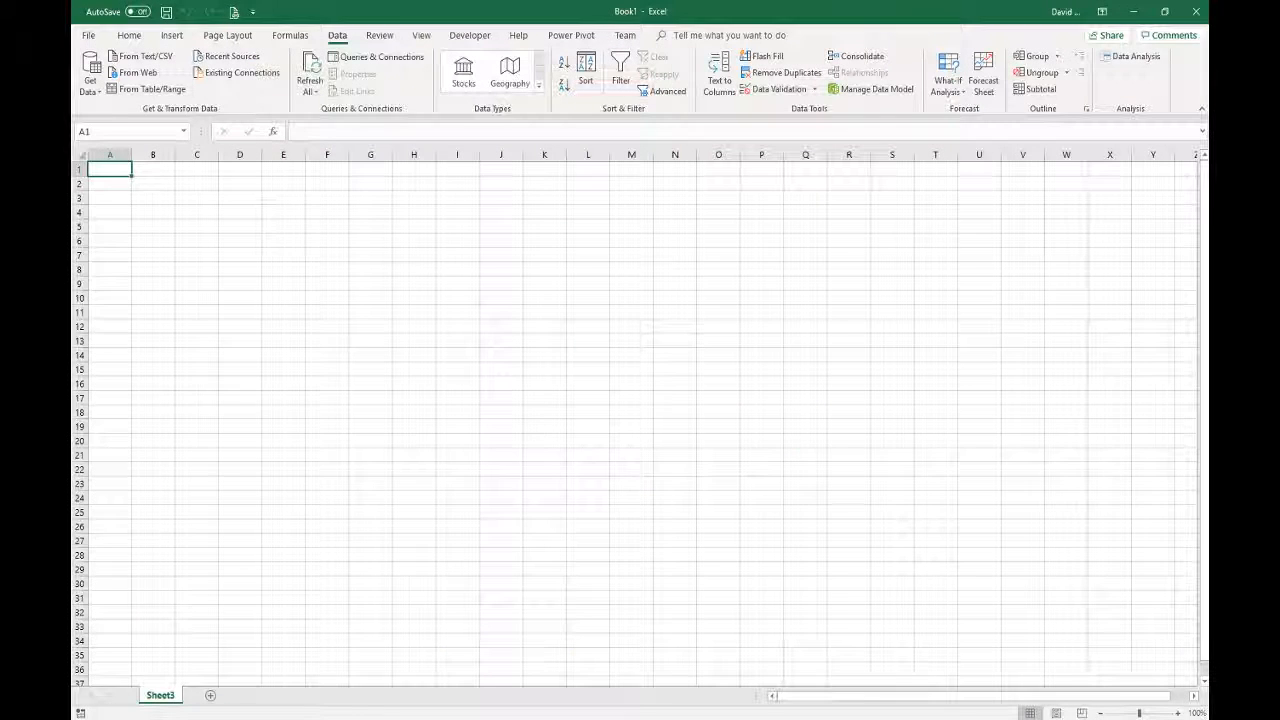
# - Try pasting the roster into A1 with Keep Source Formatting, then back it out
pyautogui.rightClick(113, 172)
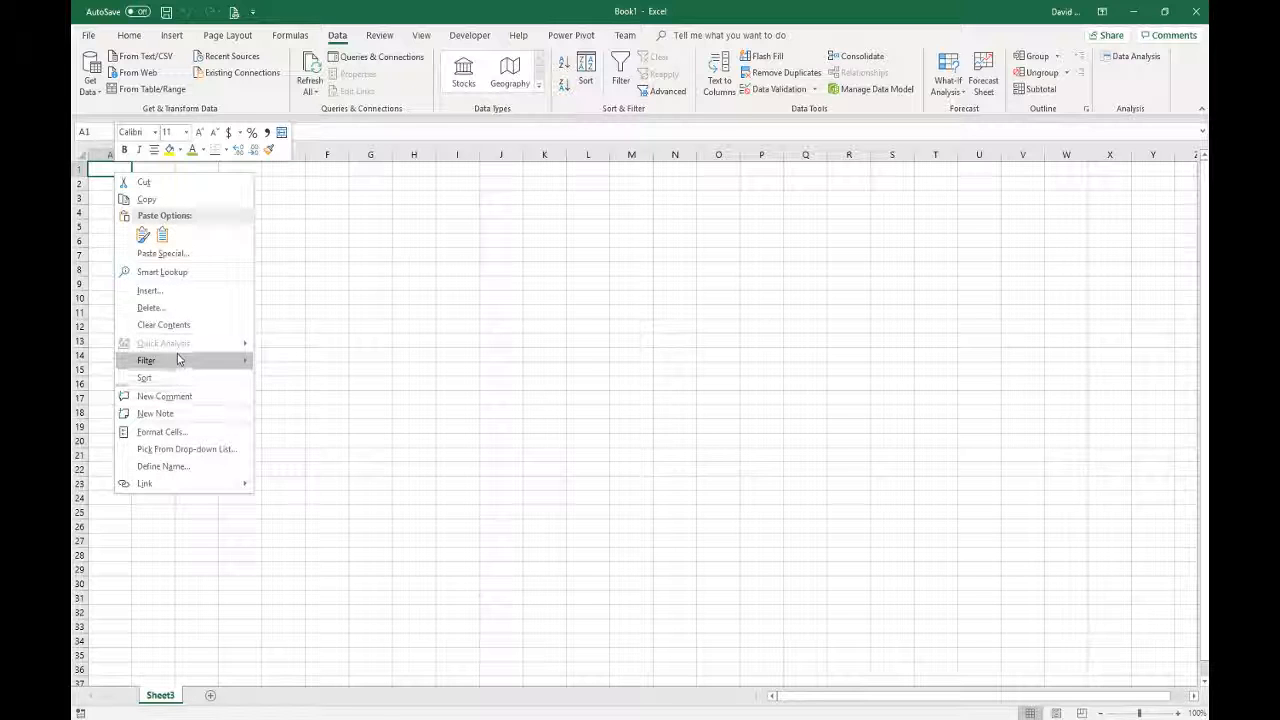
pyautogui.click(142, 234)
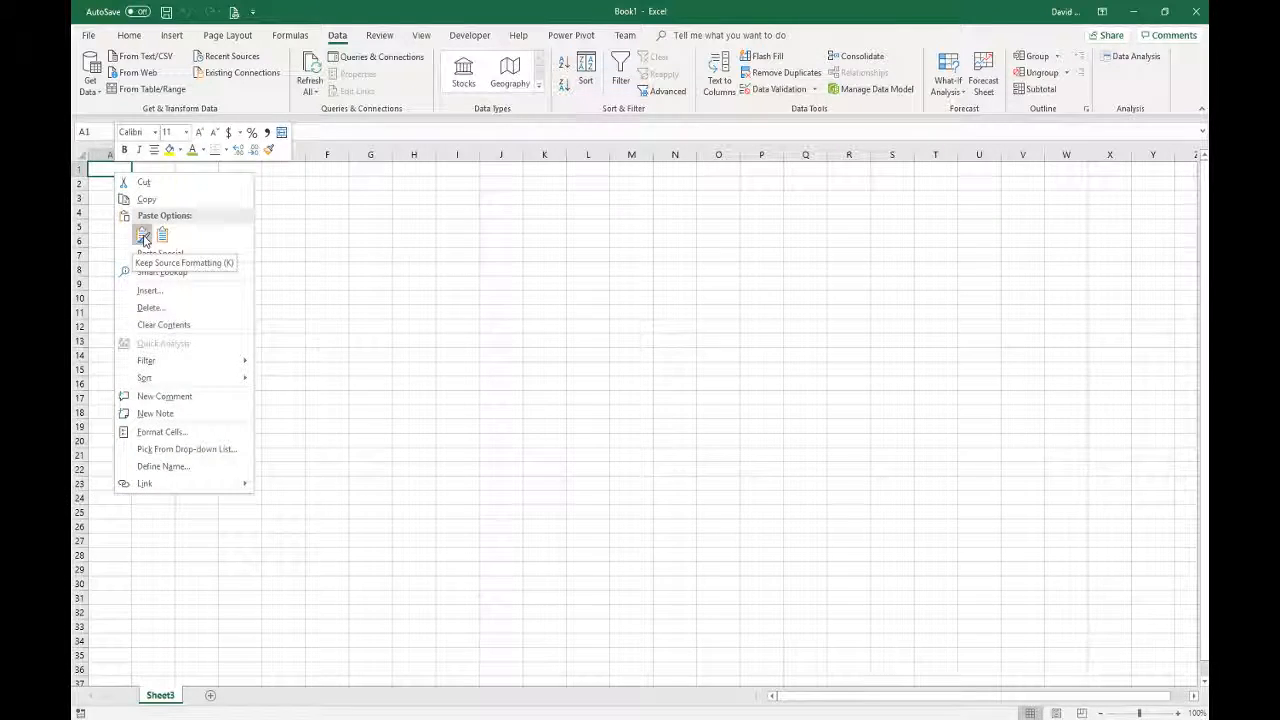
pyautogui.click(142, 234)
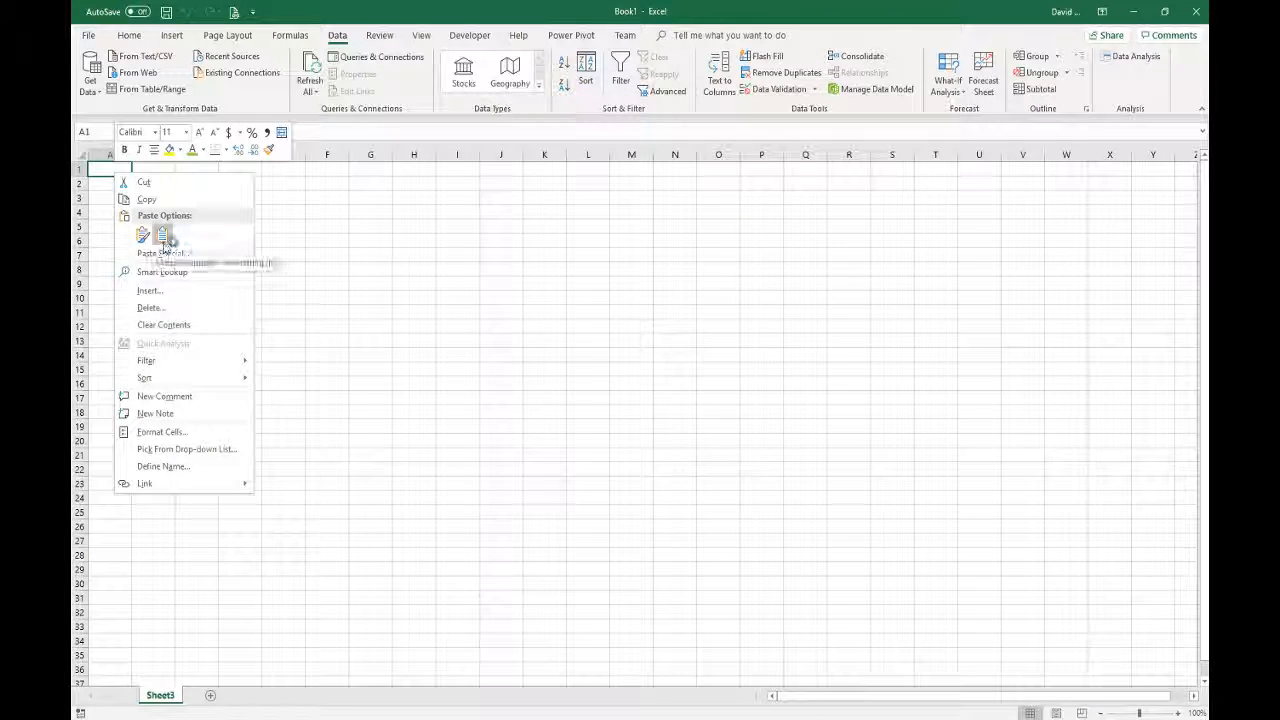
# - Paste the roster at A1 with Match Destination Formatting, check its number format, then return to Chrome
pyautogui.click(163, 234)
pyautogui.click(163, 234)
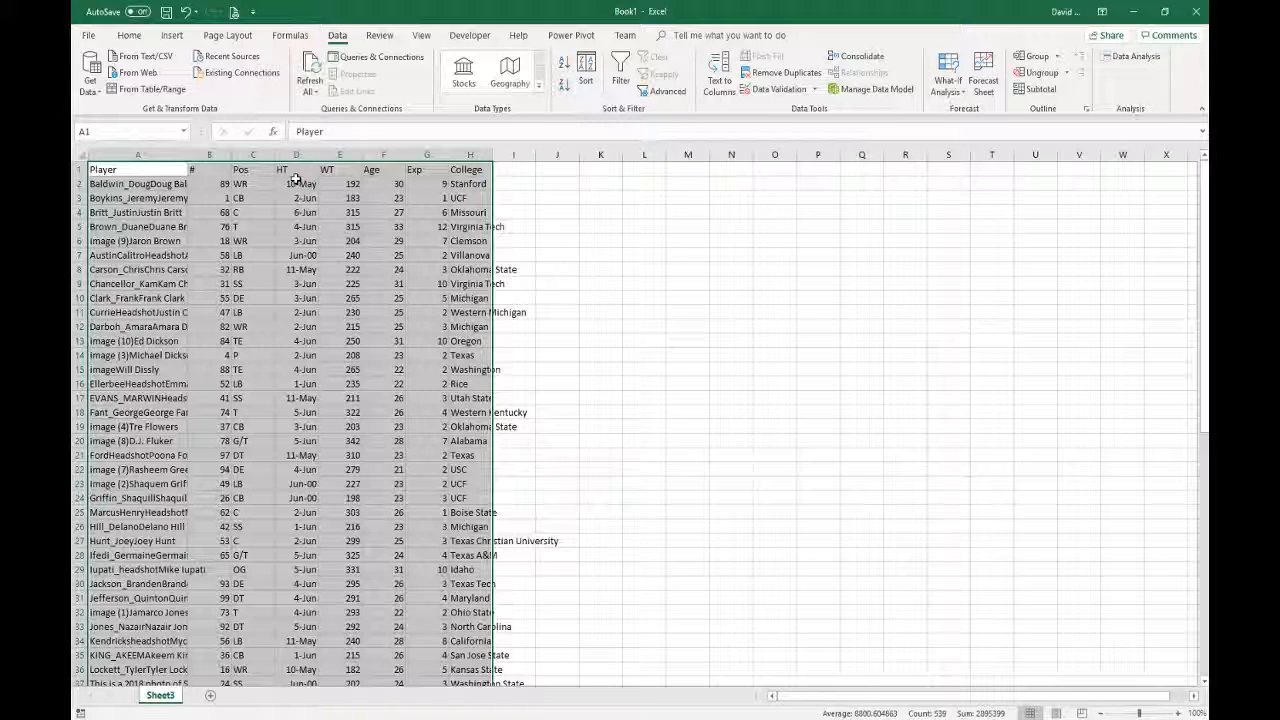
pyautogui.click(129, 35)
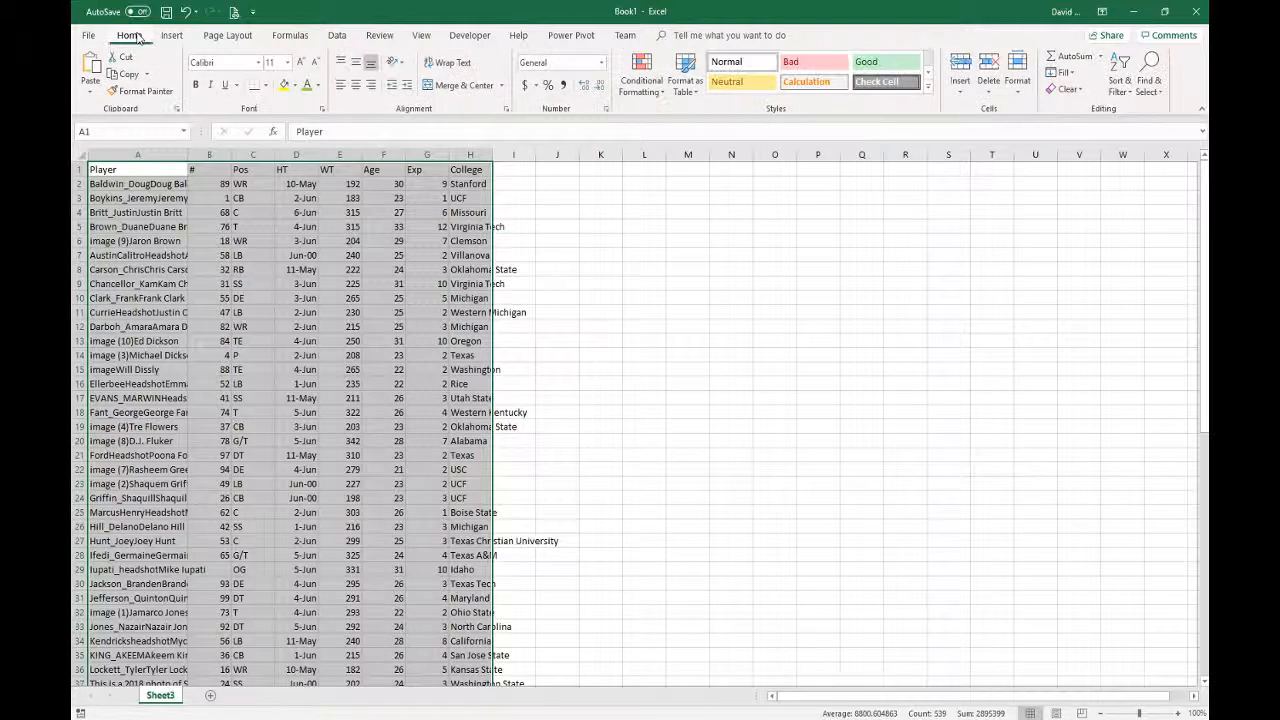
pyautogui.click(549, 63)
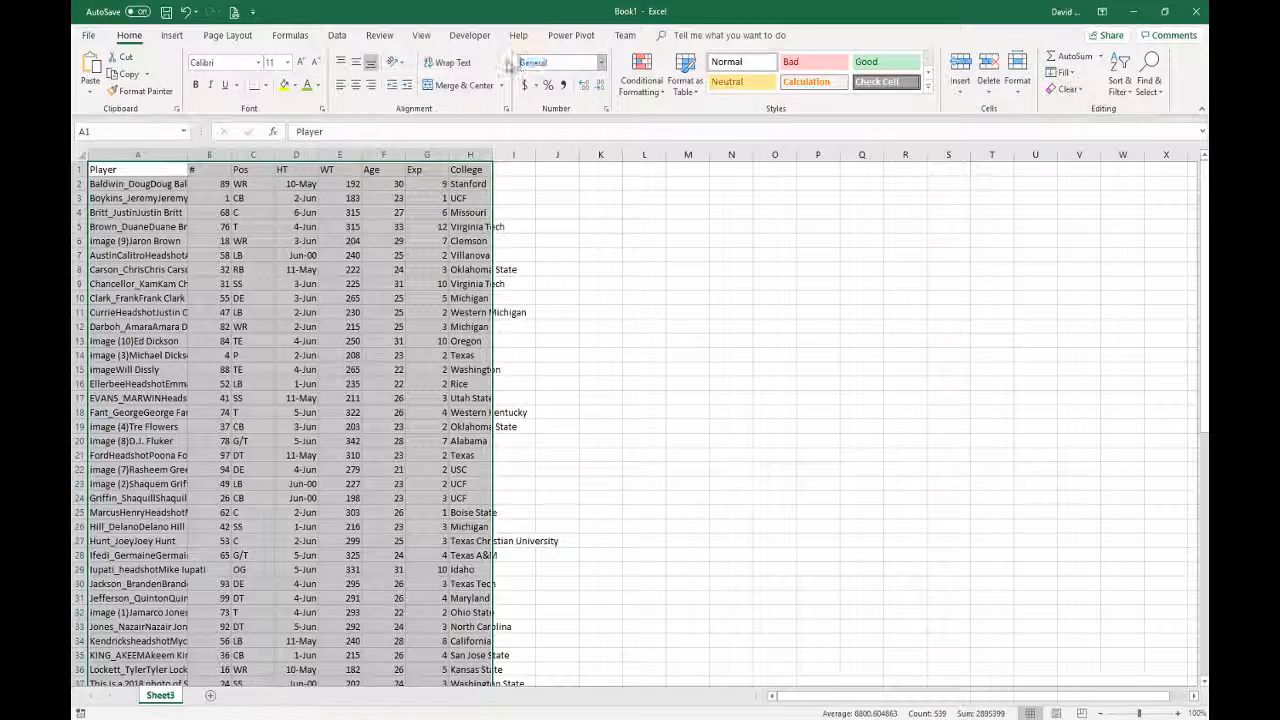
pyautogui.click(562, 67)
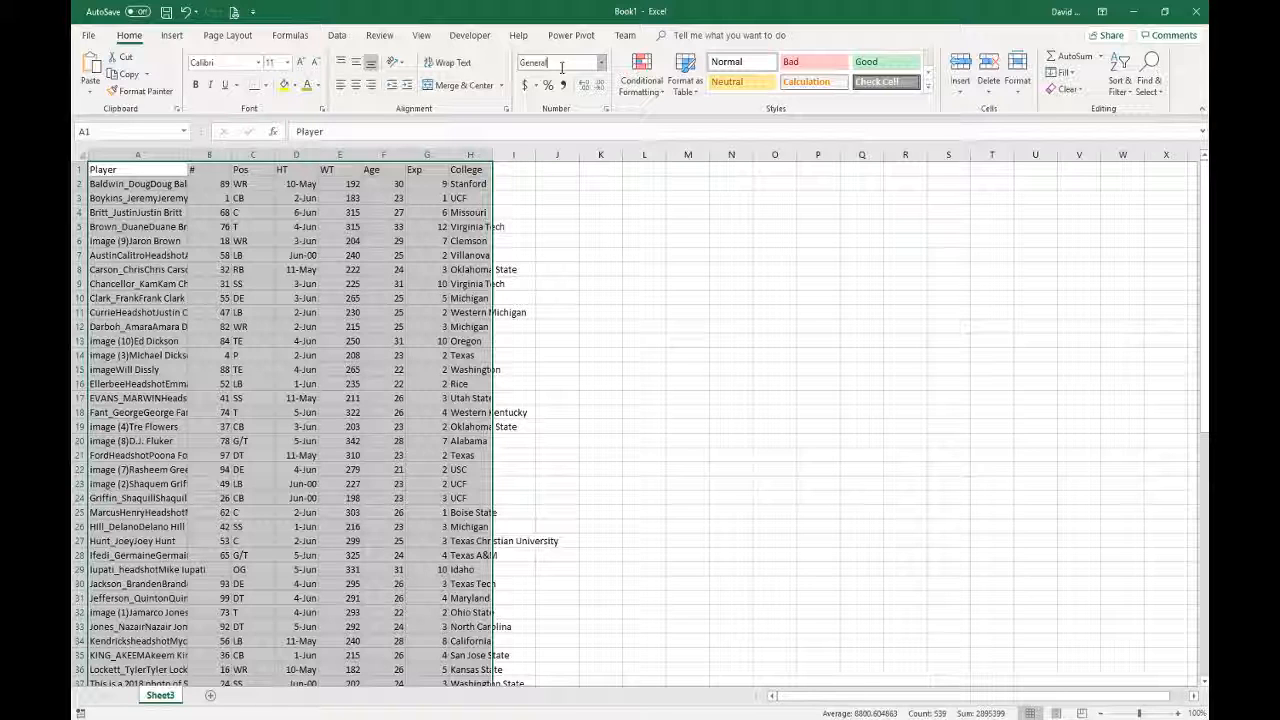
pyautogui.click(755, 718)
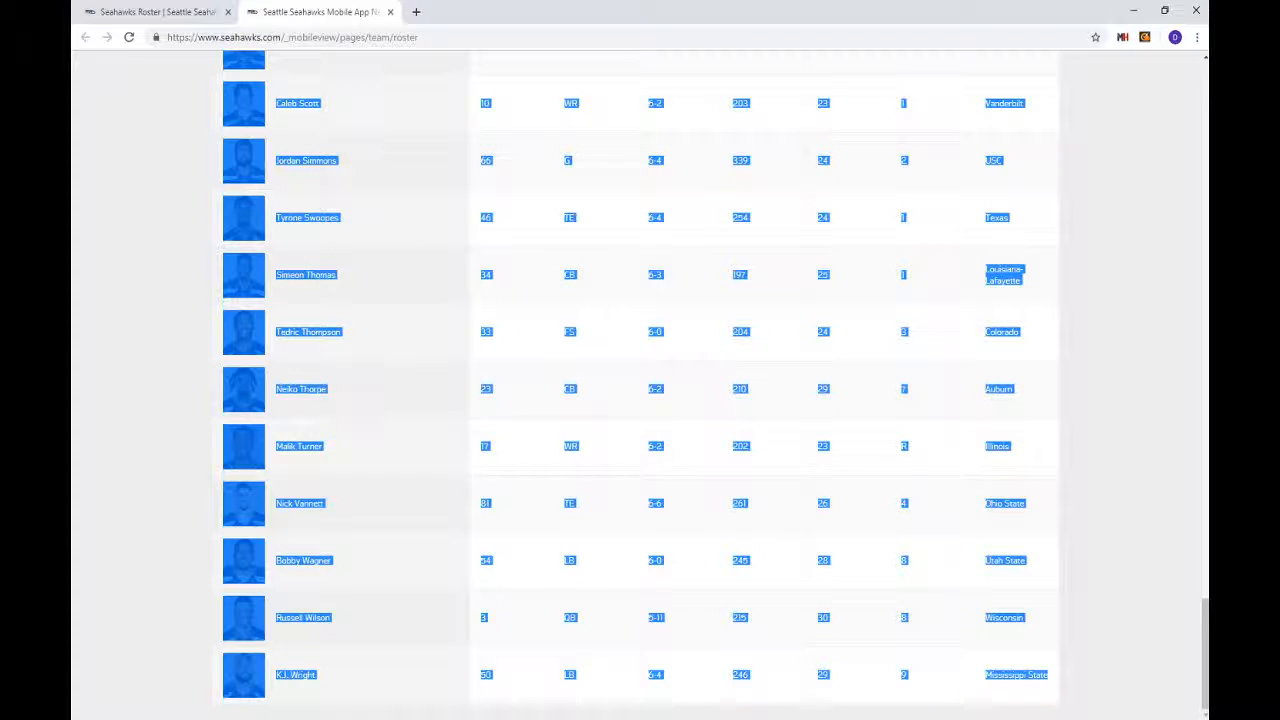
# - Highlight Doug Baldwin's 5-10 height at the top of the Chrome roster, then go back to Excel
pyautogui.click(435, 368)
pyautogui.scroll(6, 644, 372)
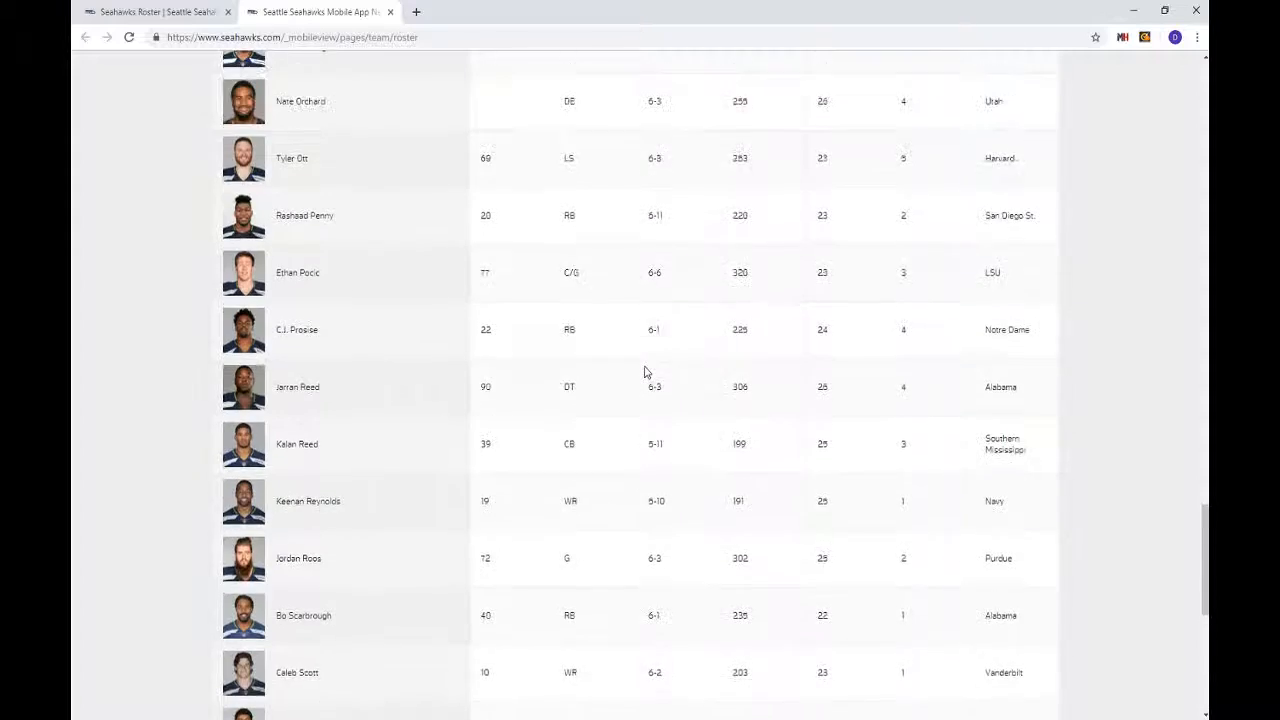
pyautogui.scroll(15, 644, 372)
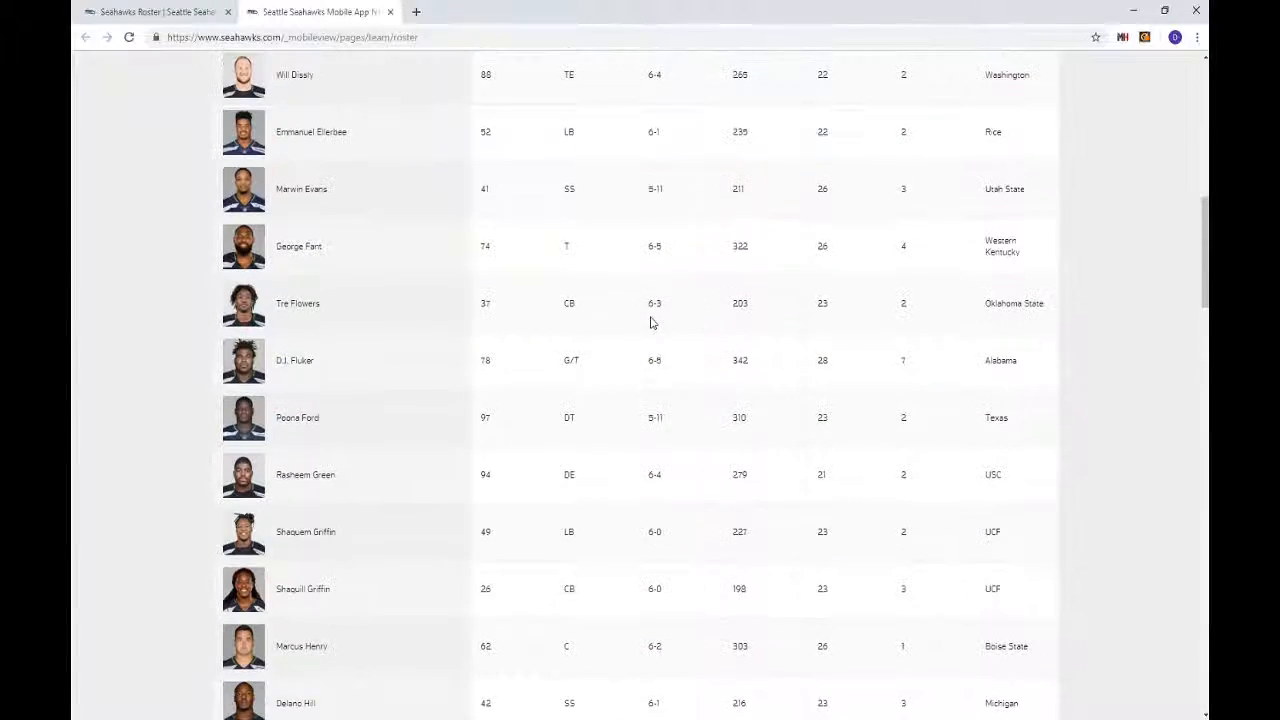
pyautogui.scroll(10, 655, 300)
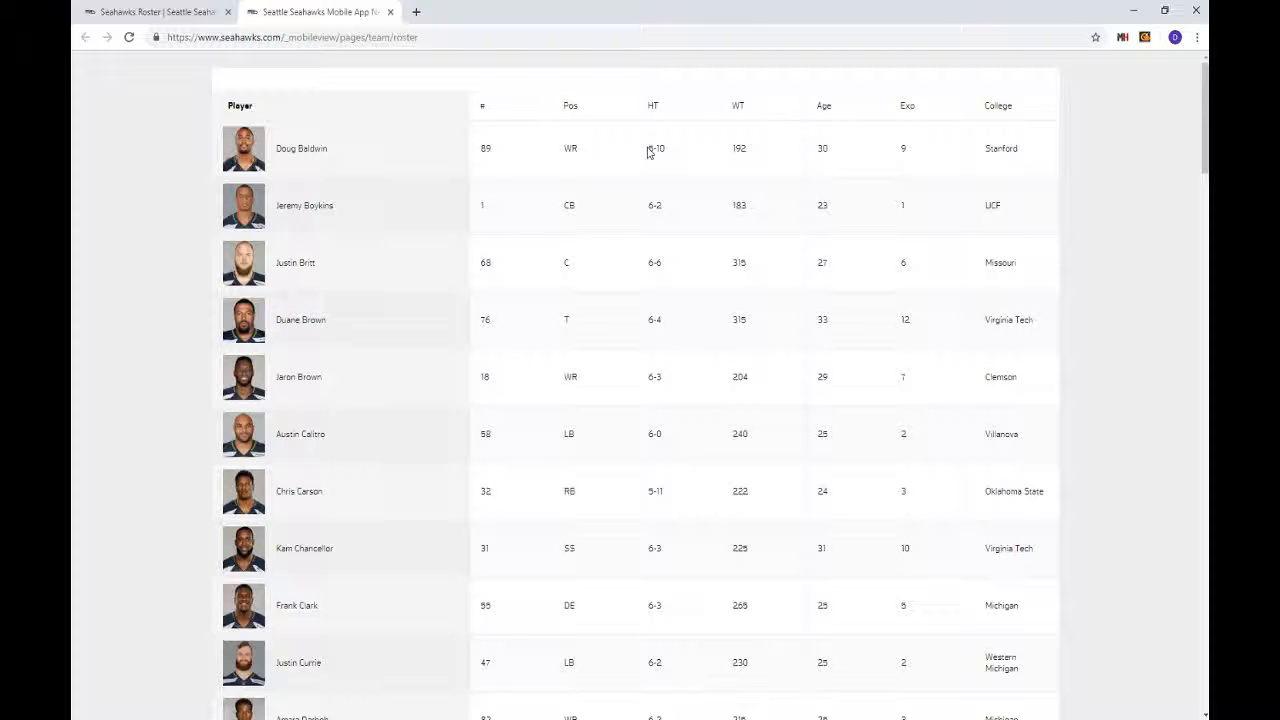
pyautogui.moveTo(650, 147); pyautogui.dragTo(672, 149)
pyautogui.click(658, 151)
pyautogui.moveTo(674, 157); pyautogui.dragTo(650, 148)
pyautogui.hotkey('alt', 'Tab')
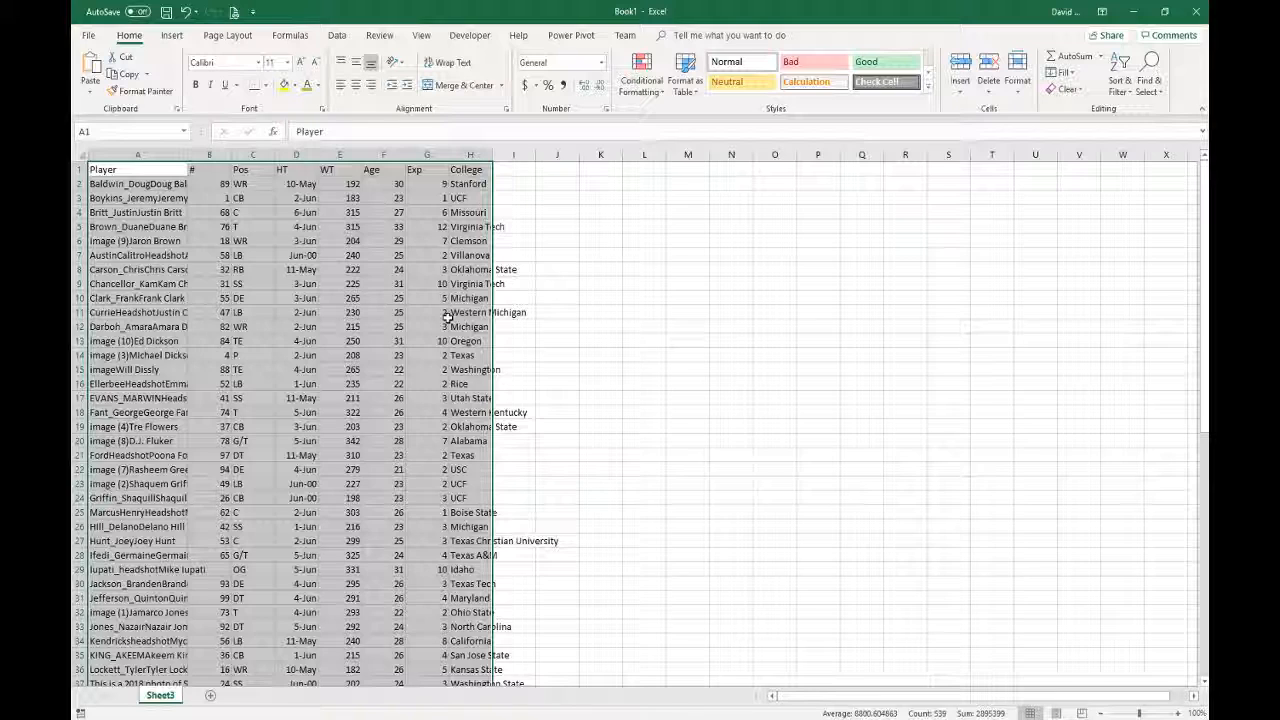
# - Delete the pasted data in columns A:H, add Sheet4, and format all its cells as Text
pyautogui.press('Delete')
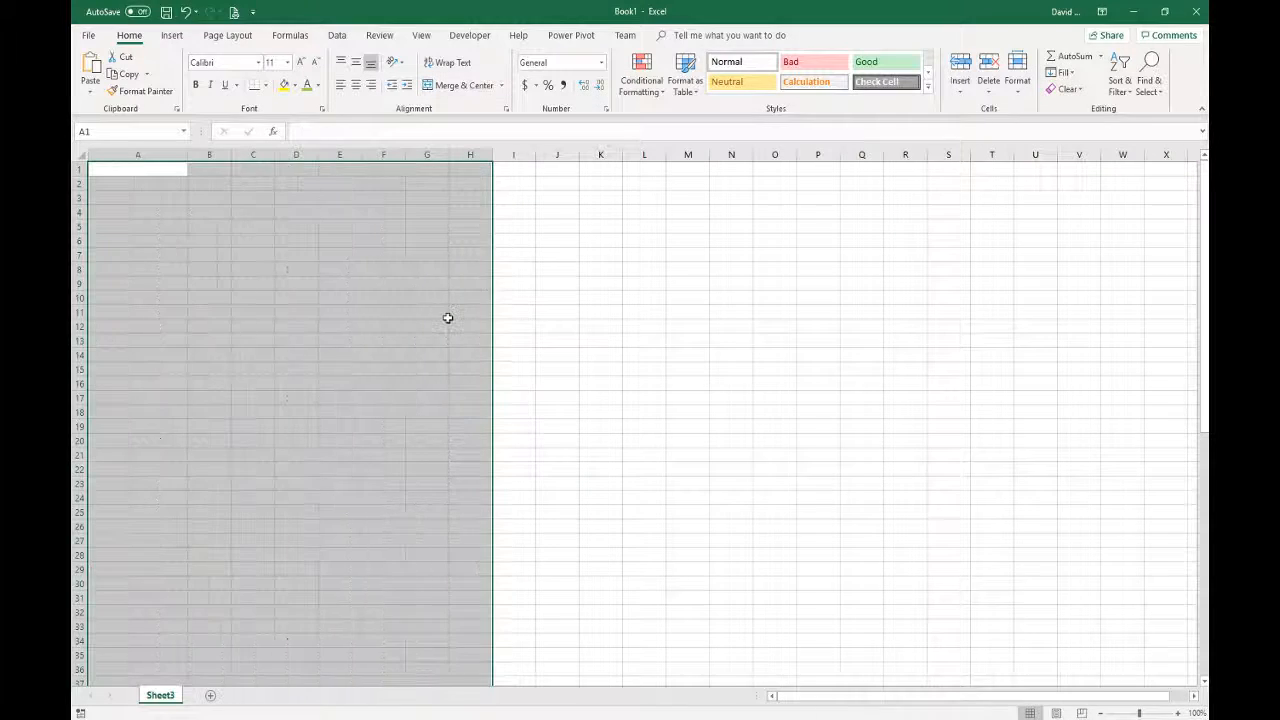
pyautogui.click(209, 695)
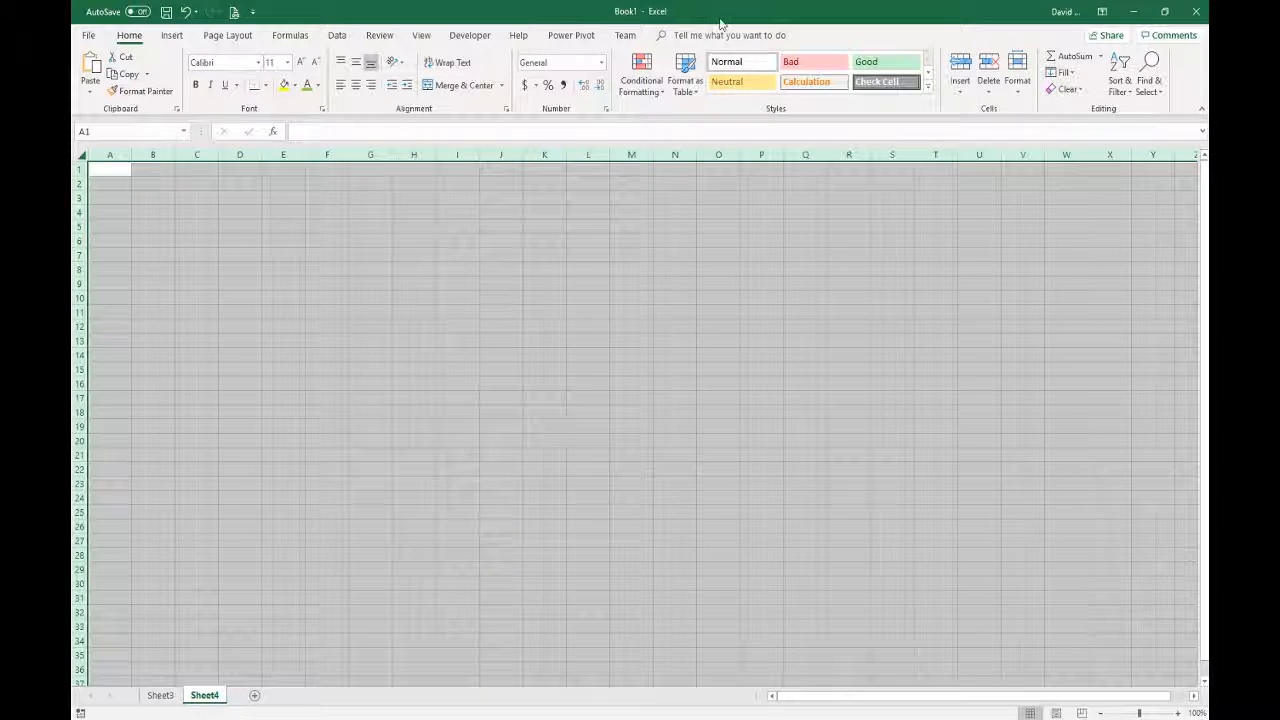
pyautogui.click(601, 62)
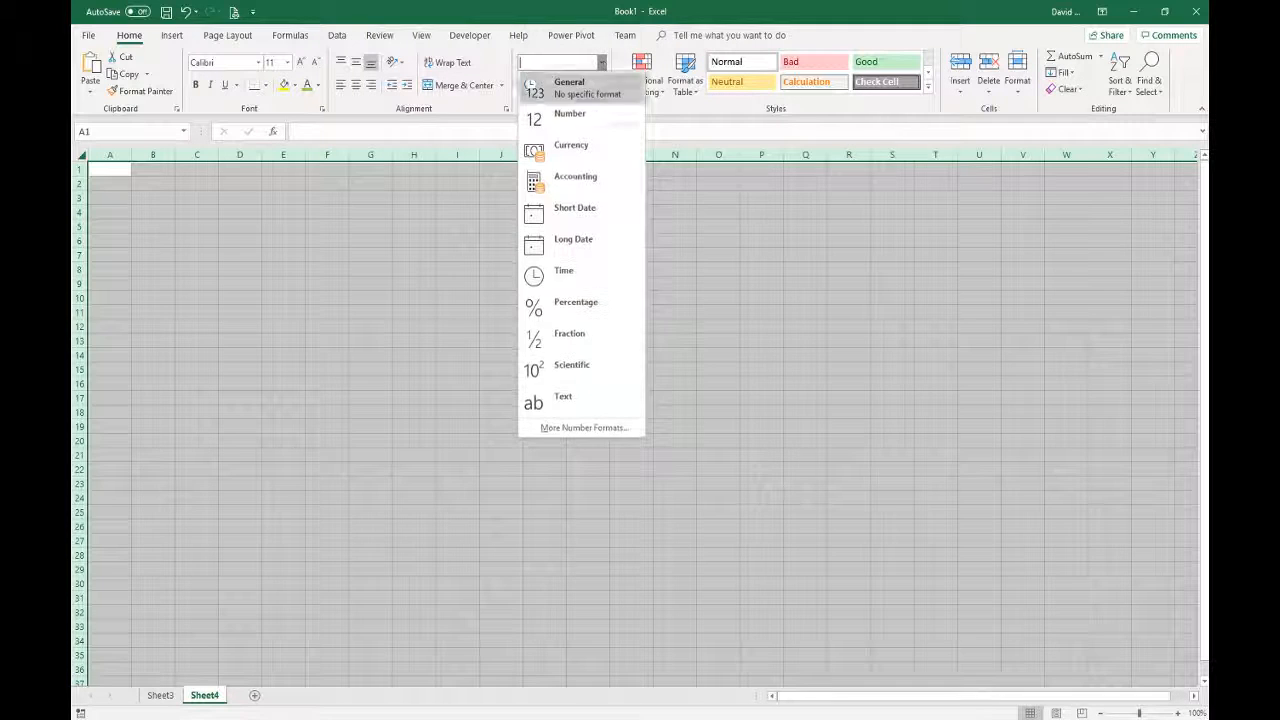
pyautogui.click(563, 400)
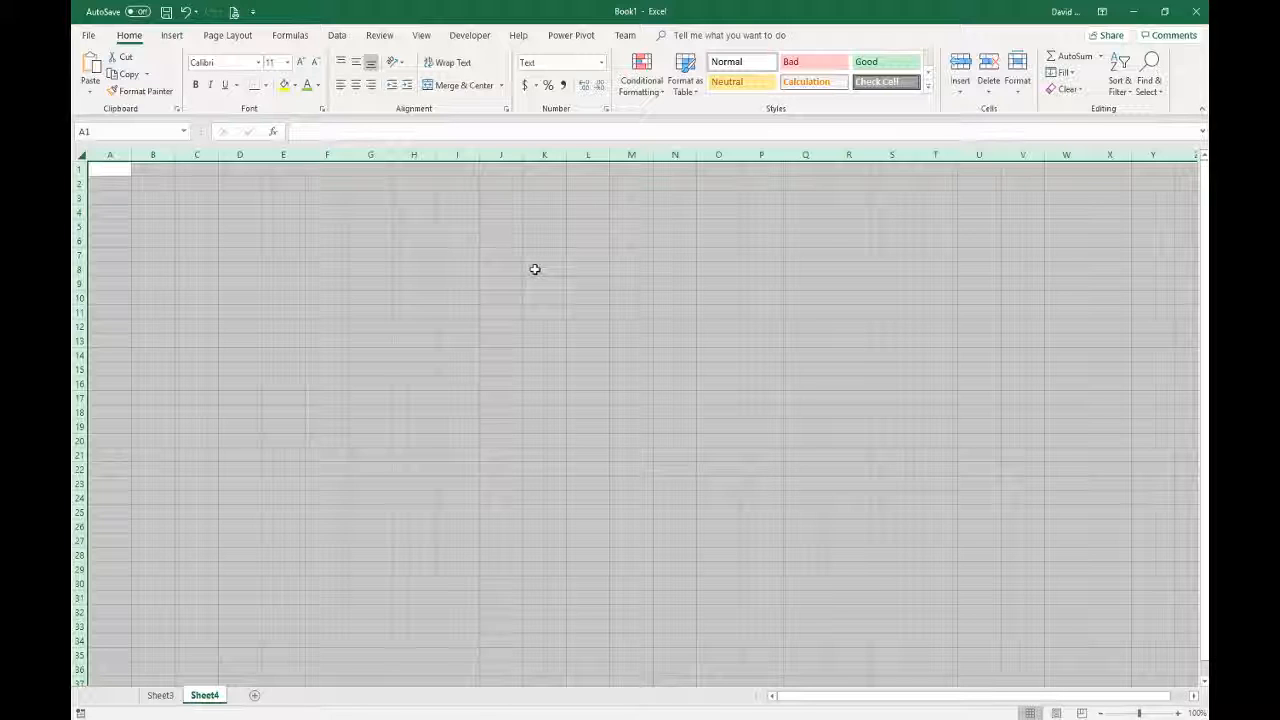
# - Paste the roster into Sheet4 at A1 with Match Destination Formatting, accept the size warning, and autofit column A
pyautogui.rightClick(104, 170)
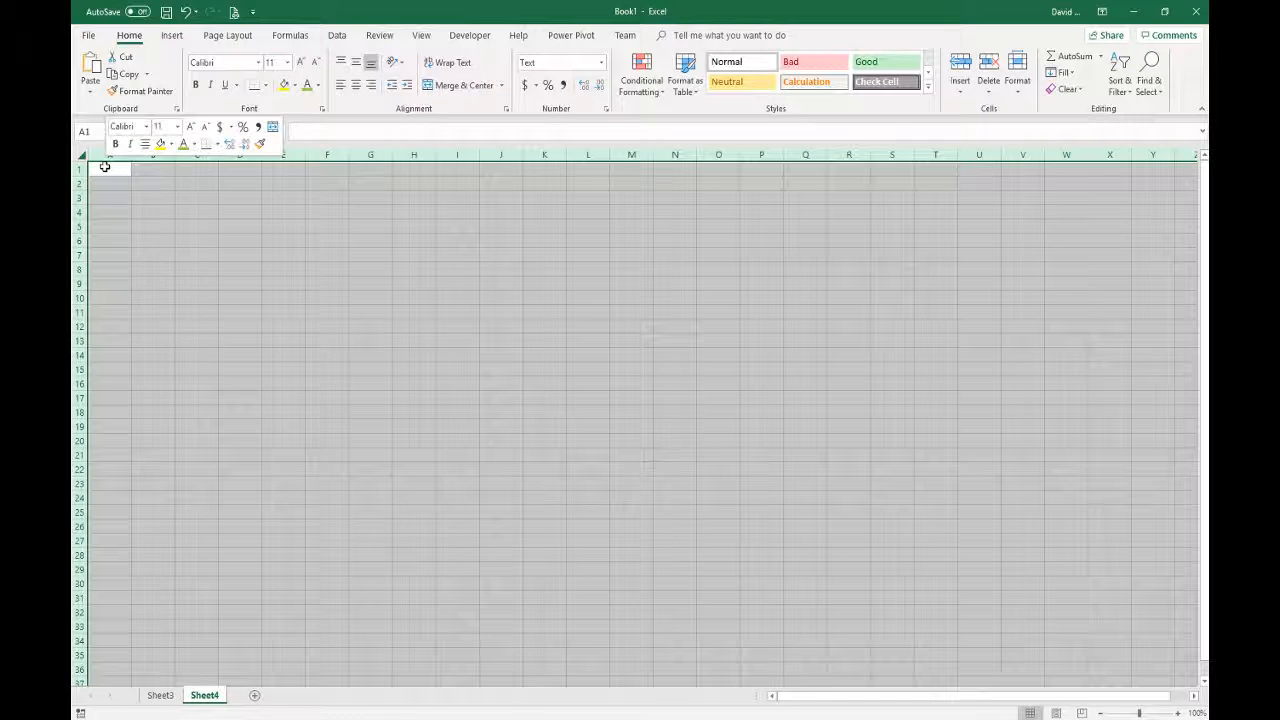
pyautogui.click(155, 229)
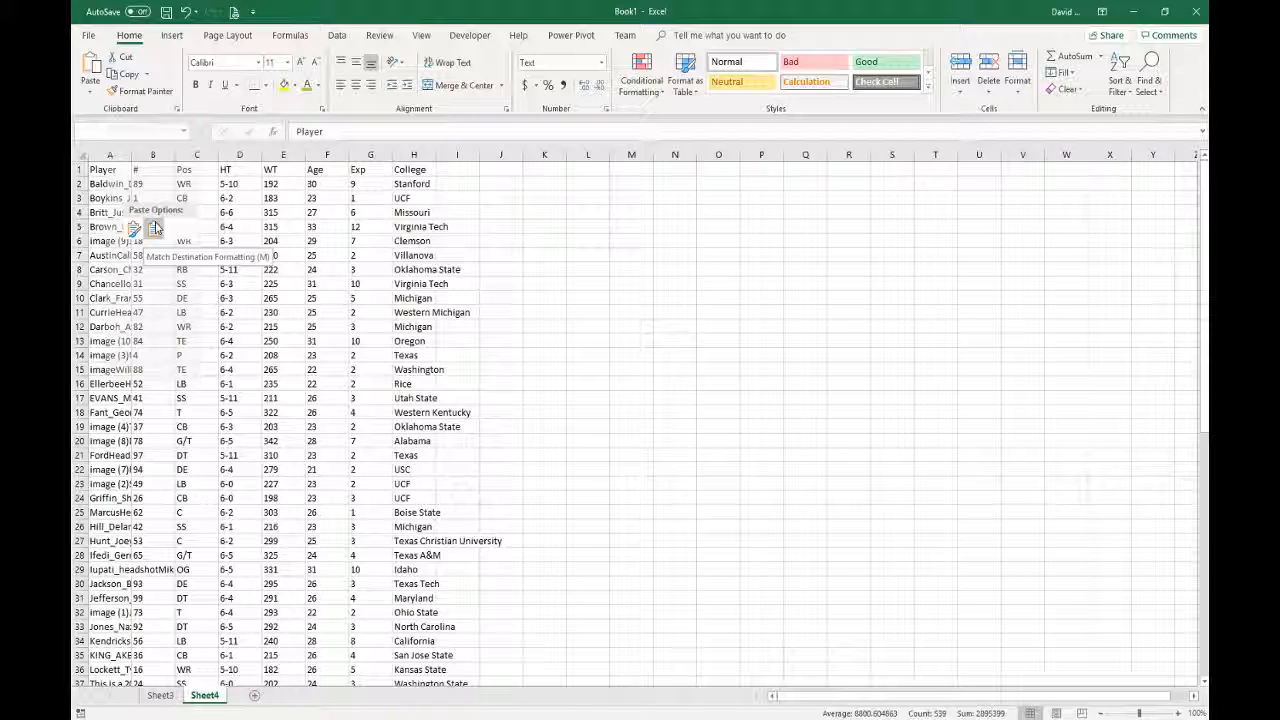
pyautogui.click(155, 228)
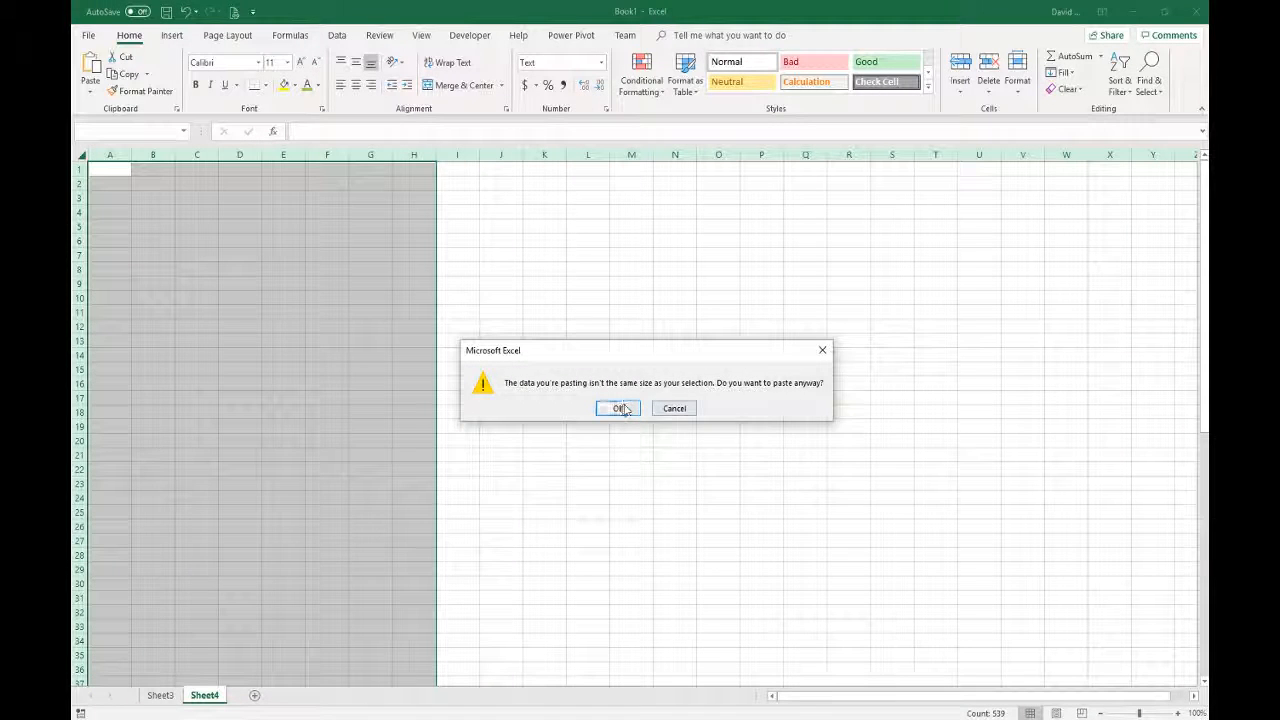
pyautogui.click(618, 409)
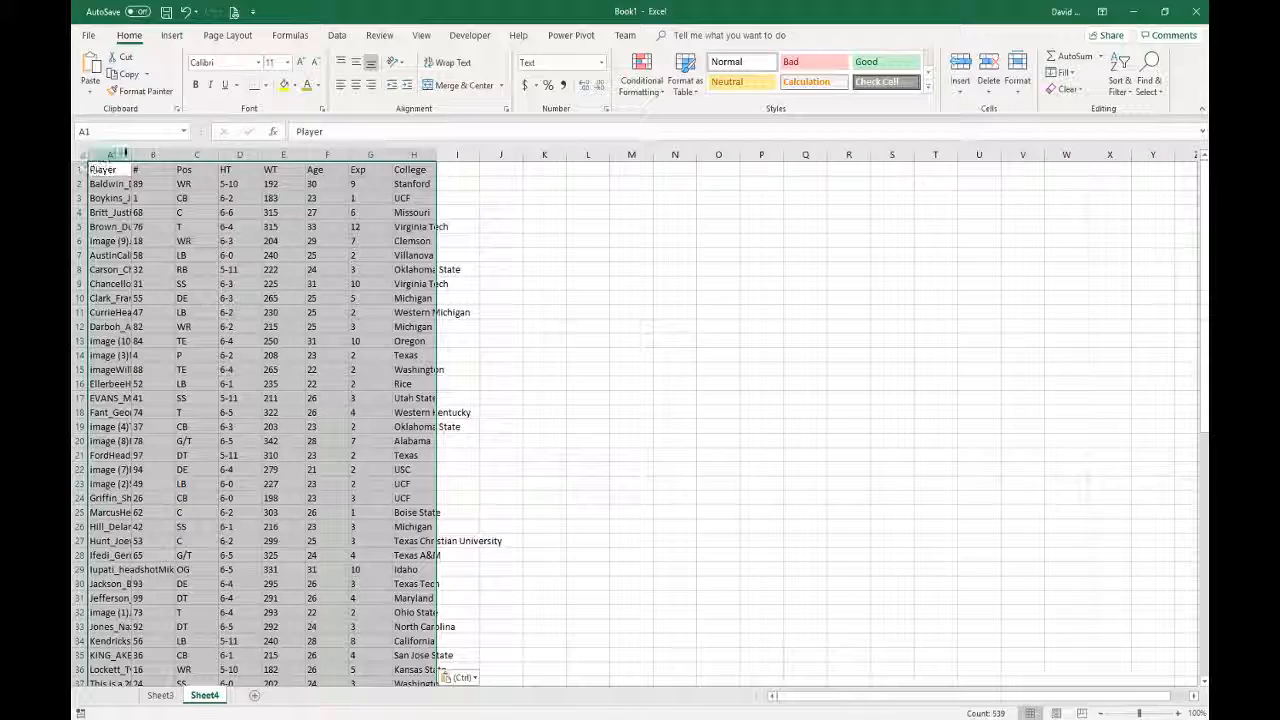
pyautogui.doubleClick(130, 154)
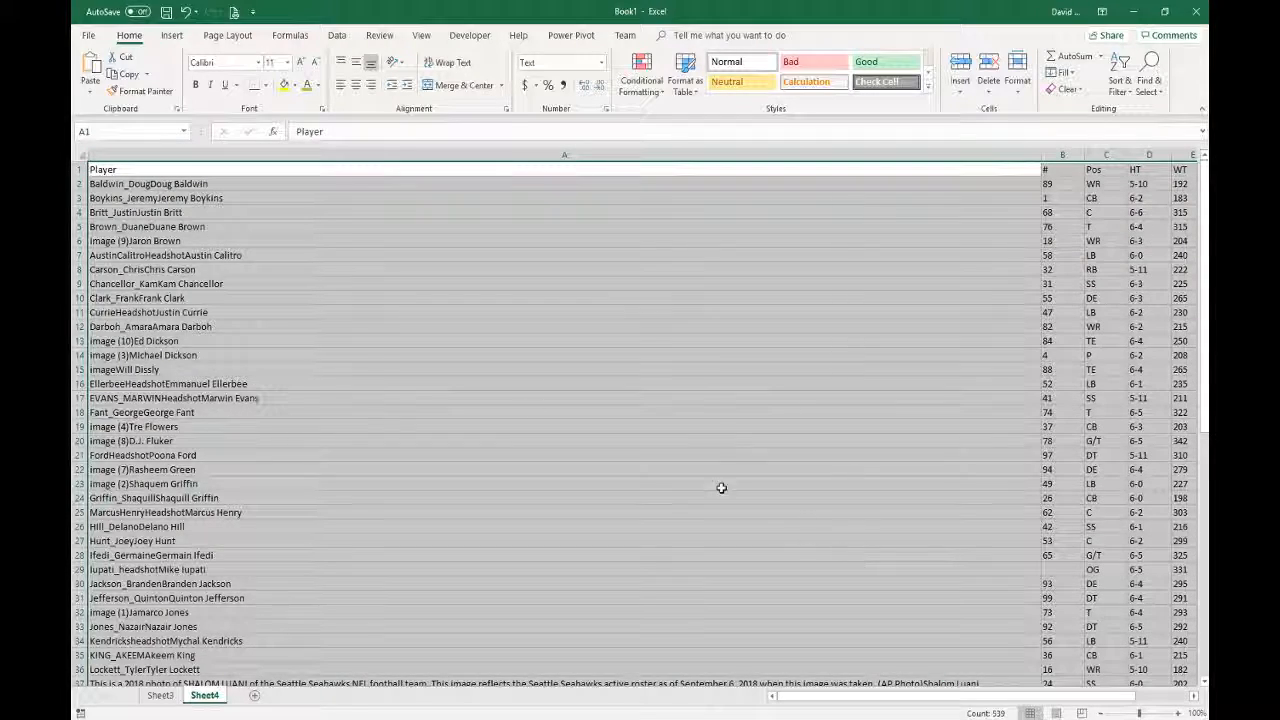
# - Shrink column A so the roster through College fits, then inspect the messy Player name cells
pyautogui.click(214, 369)
pyautogui.scroll(-8, 233, 573)
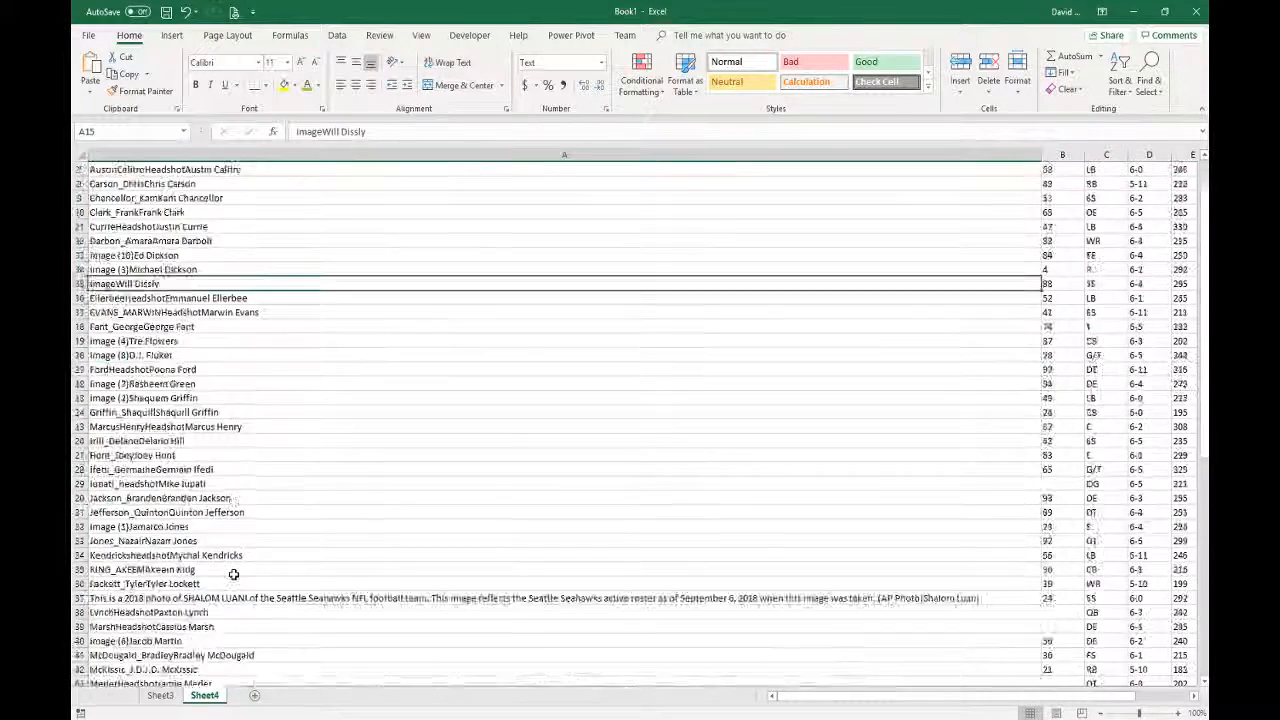
pyautogui.scroll(-8, 233, 573)
pyautogui.scroll(16, 233, 573)
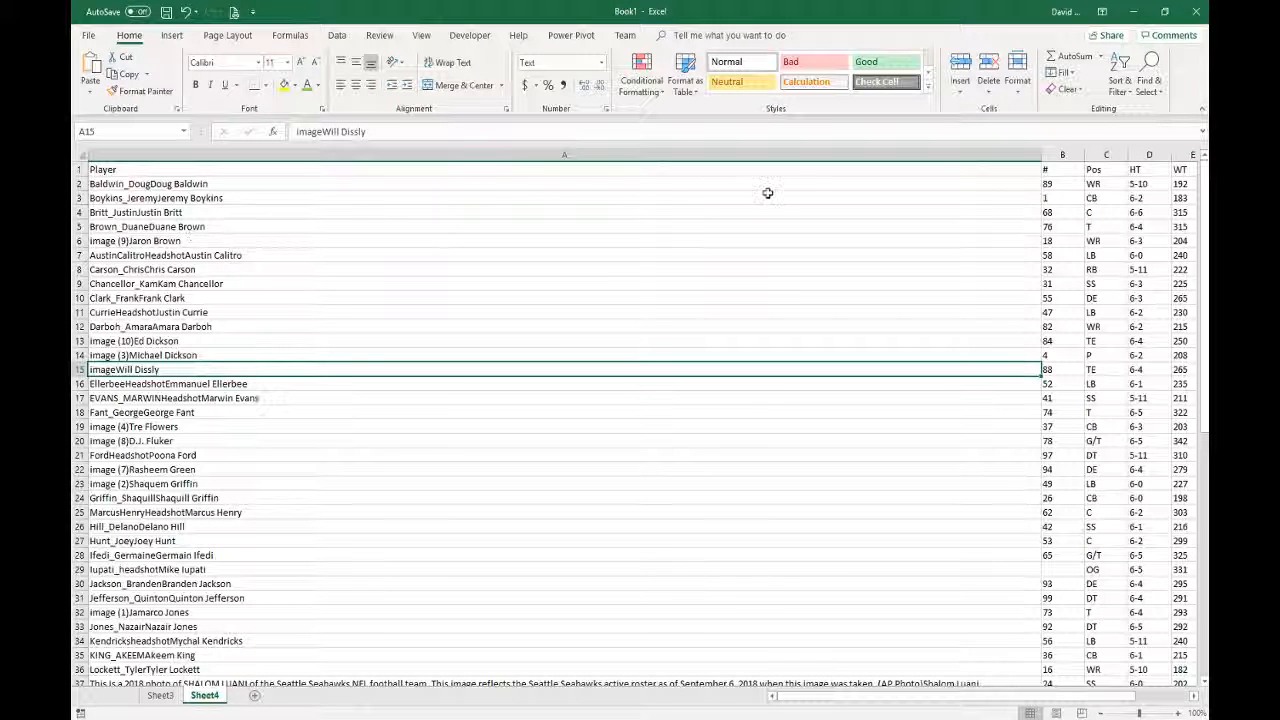
pyautogui.moveTo(1042, 158); pyautogui.dragTo(325, 195)
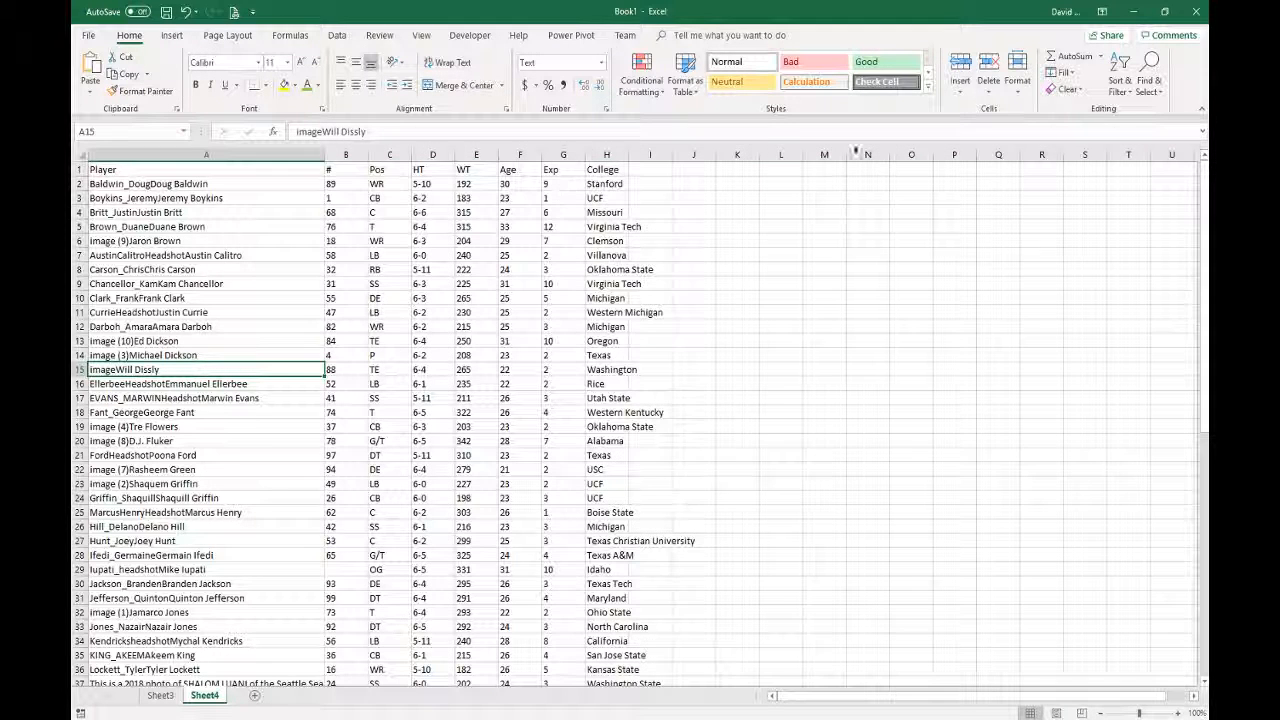
pyautogui.click(225, 452)
pyautogui.click(205, 312)
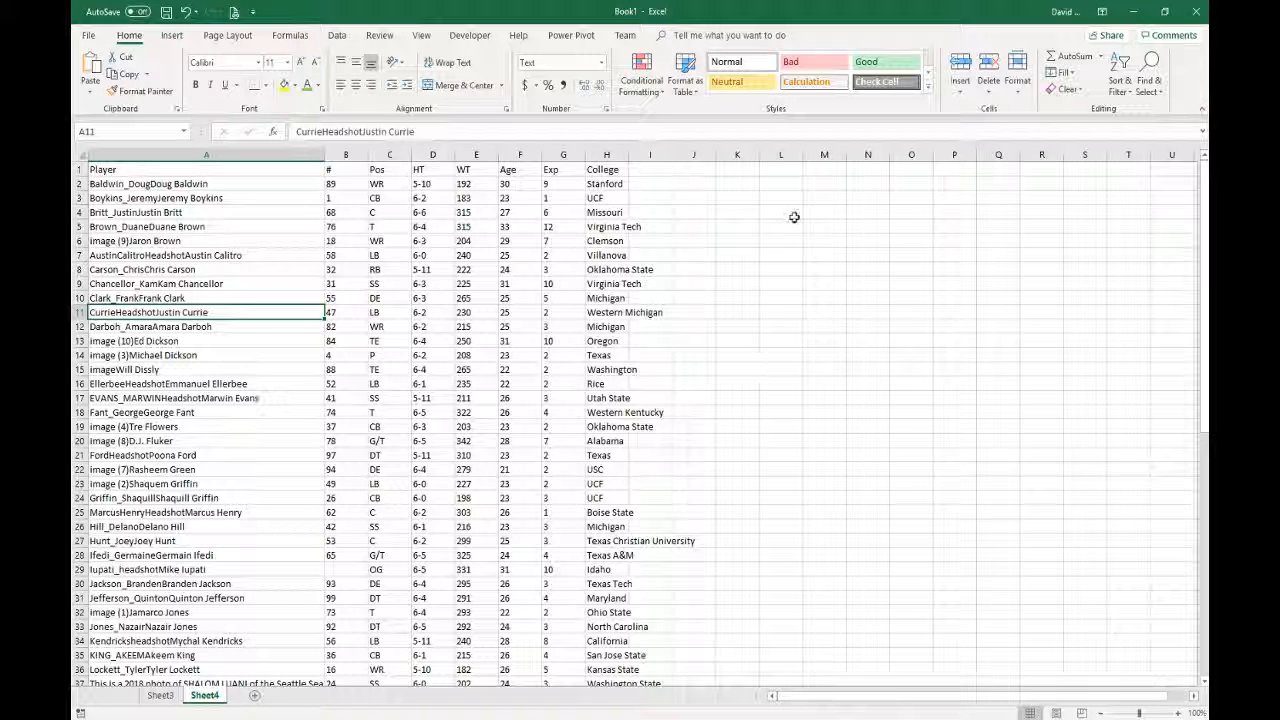
# - Paste a second roster copy with headshots at cell L1 using Keep Source Formatting
pyautogui.click(778, 167)
pyautogui.rightClick(779, 168)
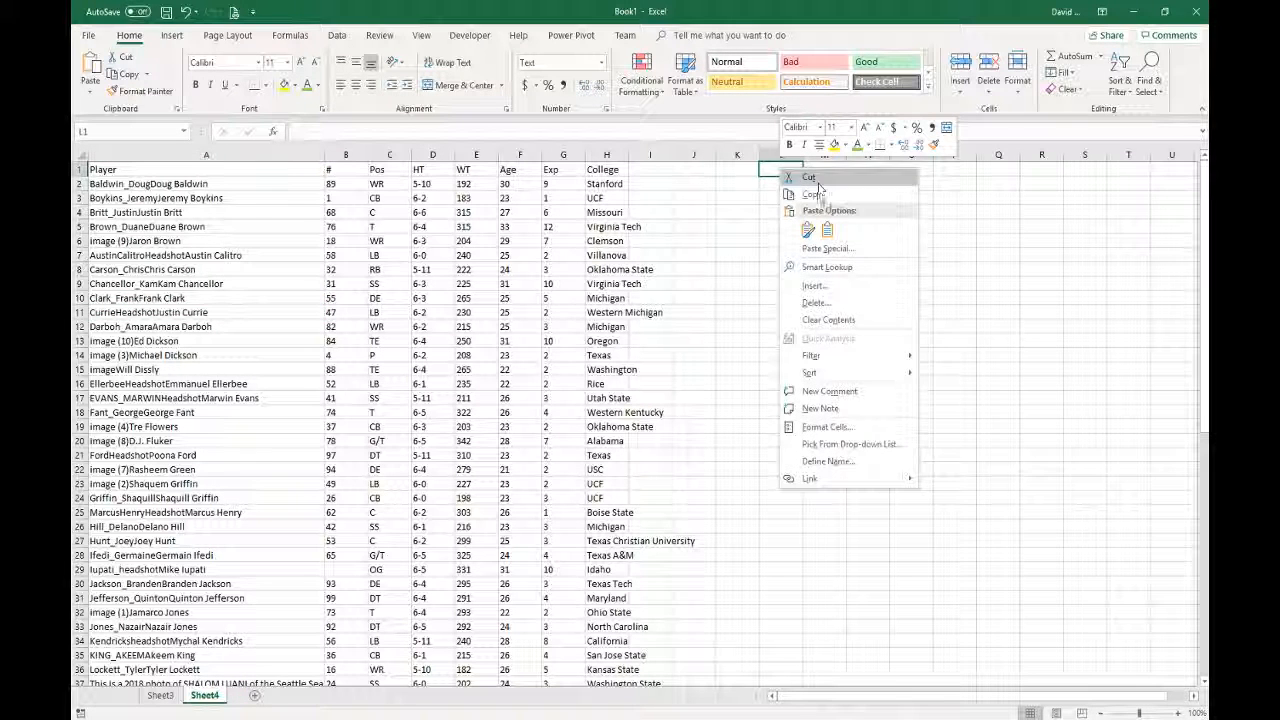
pyautogui.click(810, 229)
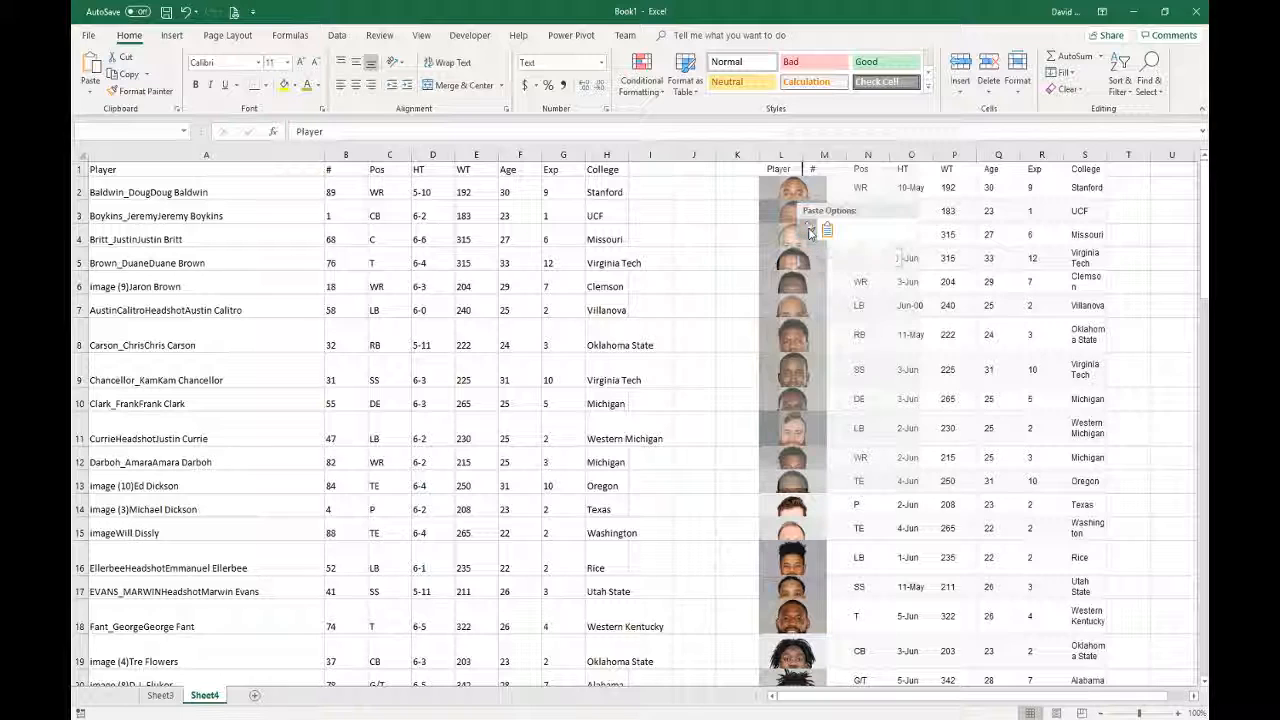
pyautogui.click(809, 232)
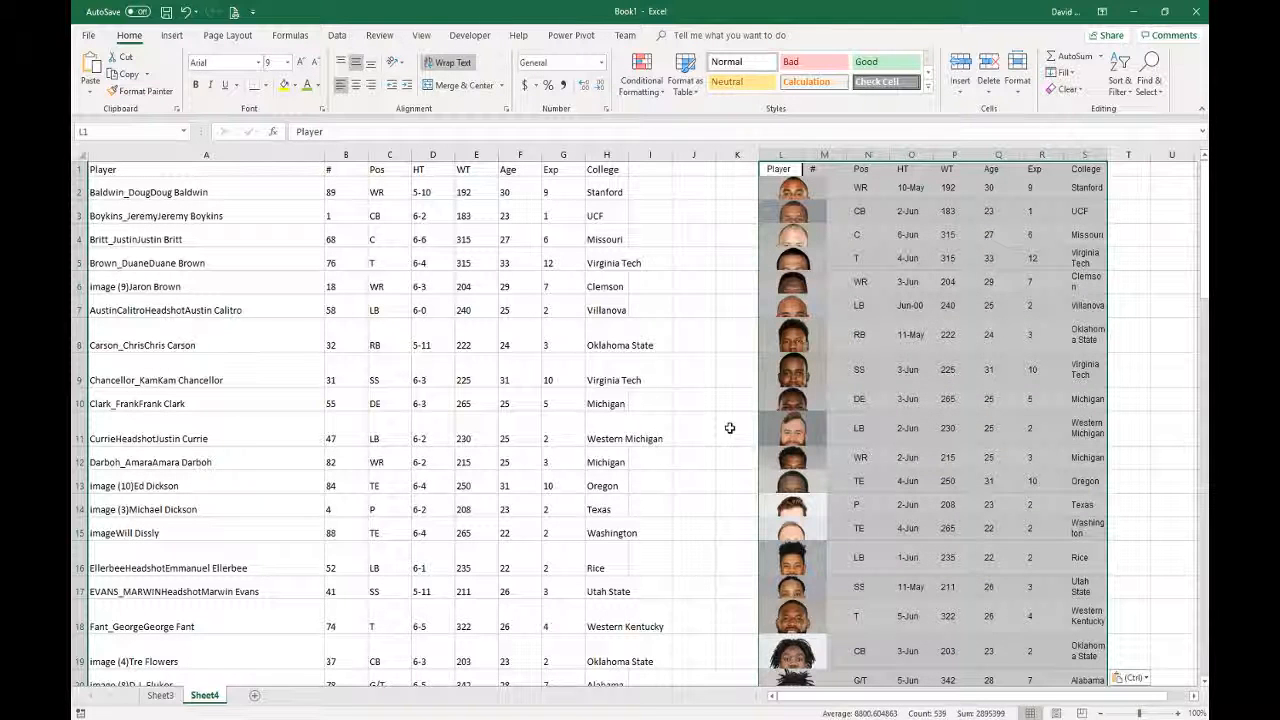
pyautogui.click(950, 234)
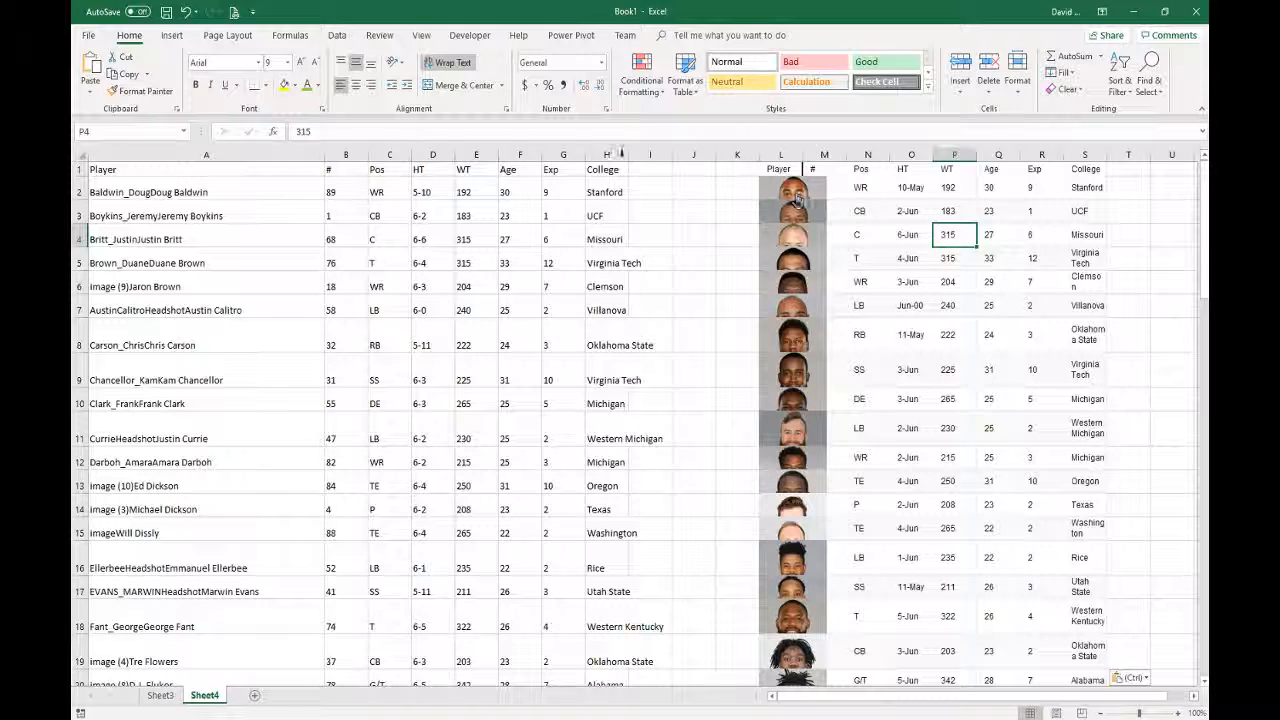
pyautogui.moveTo(420, 192); pyautogui.dragTo(425, 533)
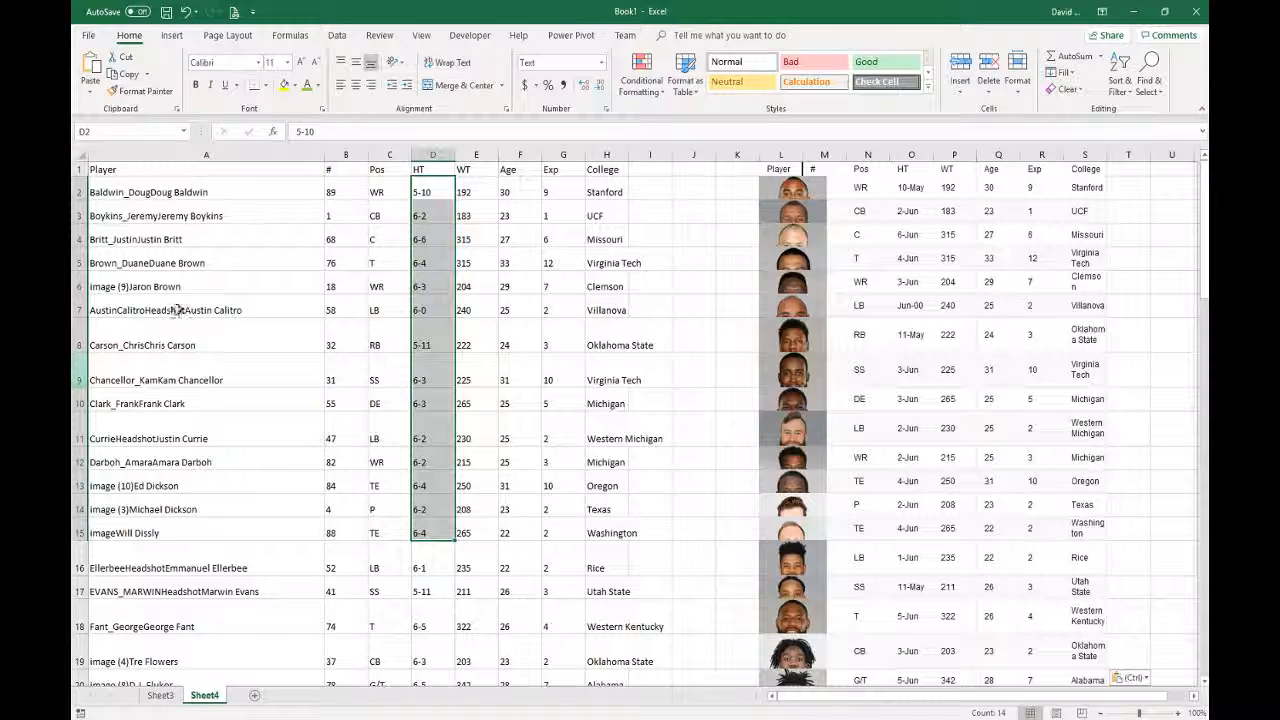
pyautogui.click(167, 154)
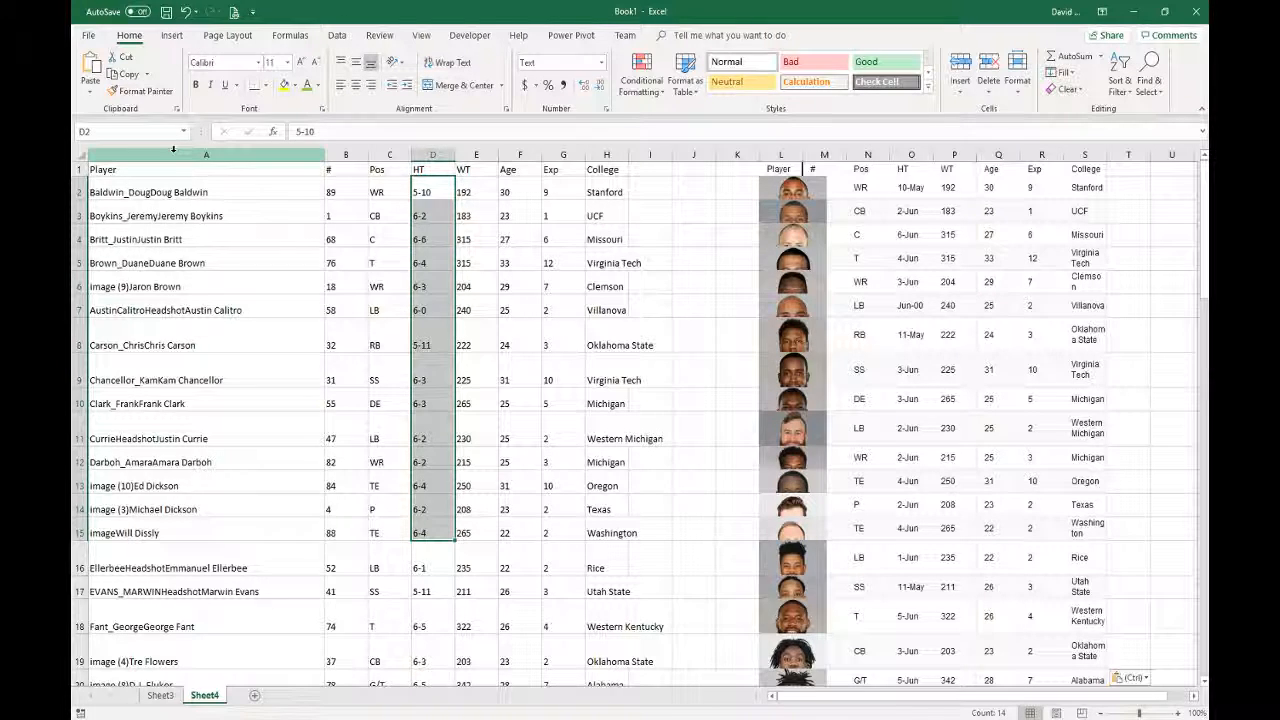
pyautogui.click(785, 169)
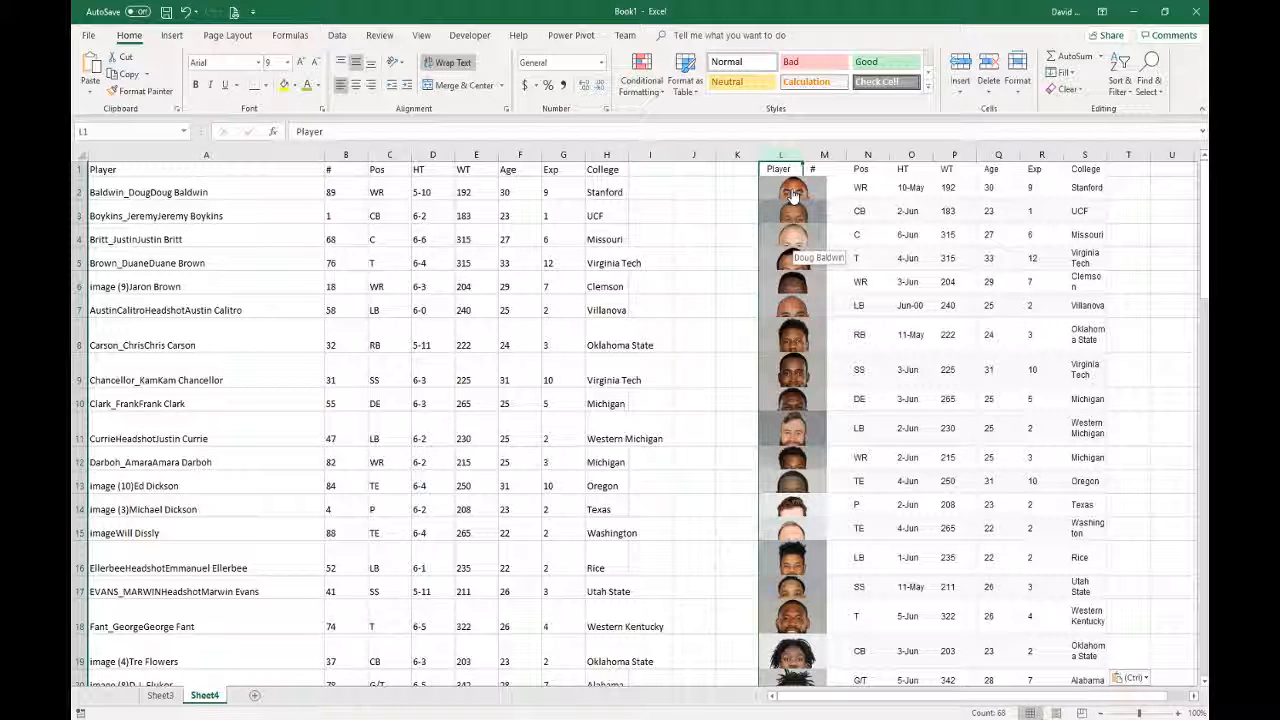
# - Cut the first player's headshot photo out of column L so the name shows
pyautogui.rightClick(792, 192)
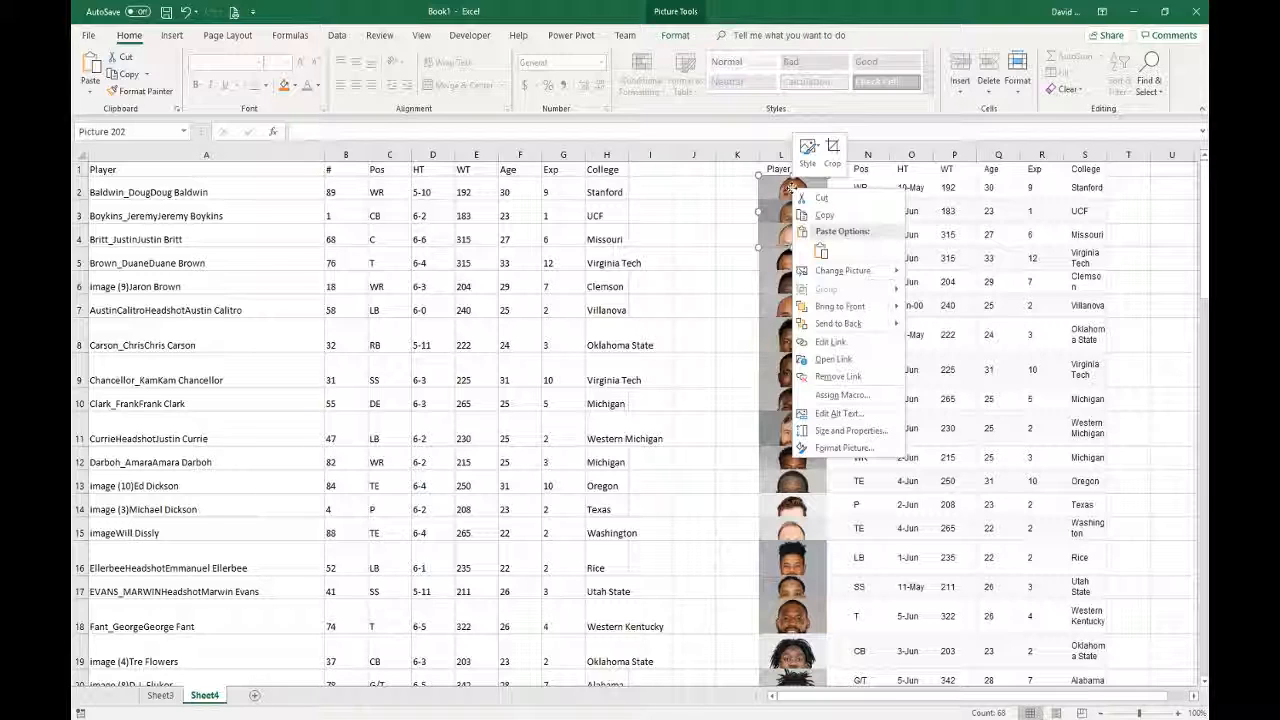
pyautogui.click(821, 251)
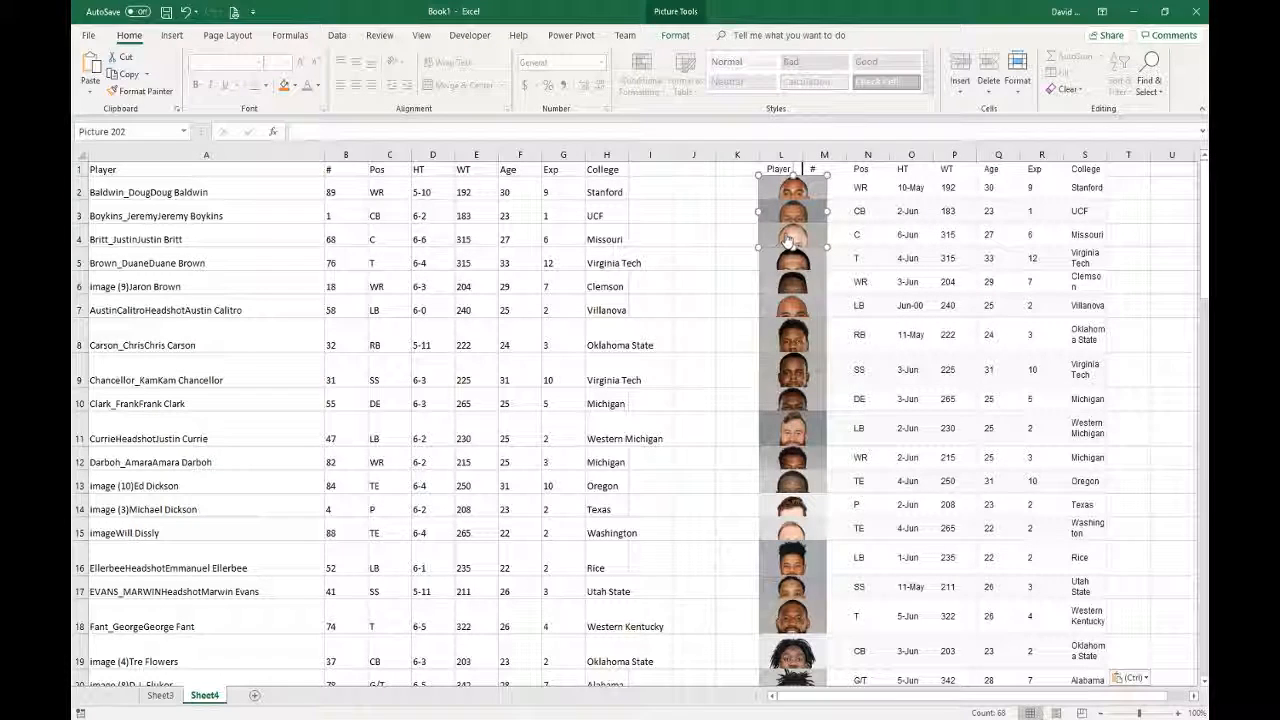
pyautogui.moveTo(779, 192); pyautogui.dragTo(770, 164)
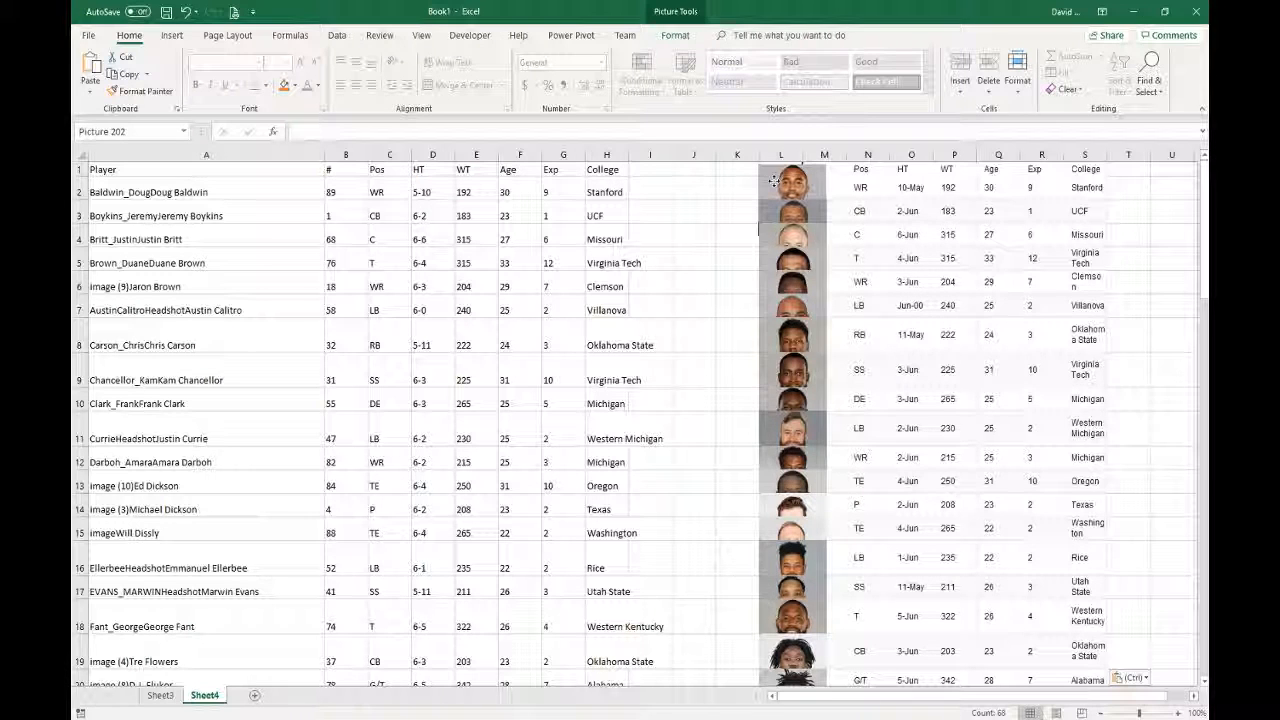
pyautogui.rightClick(785, 179)
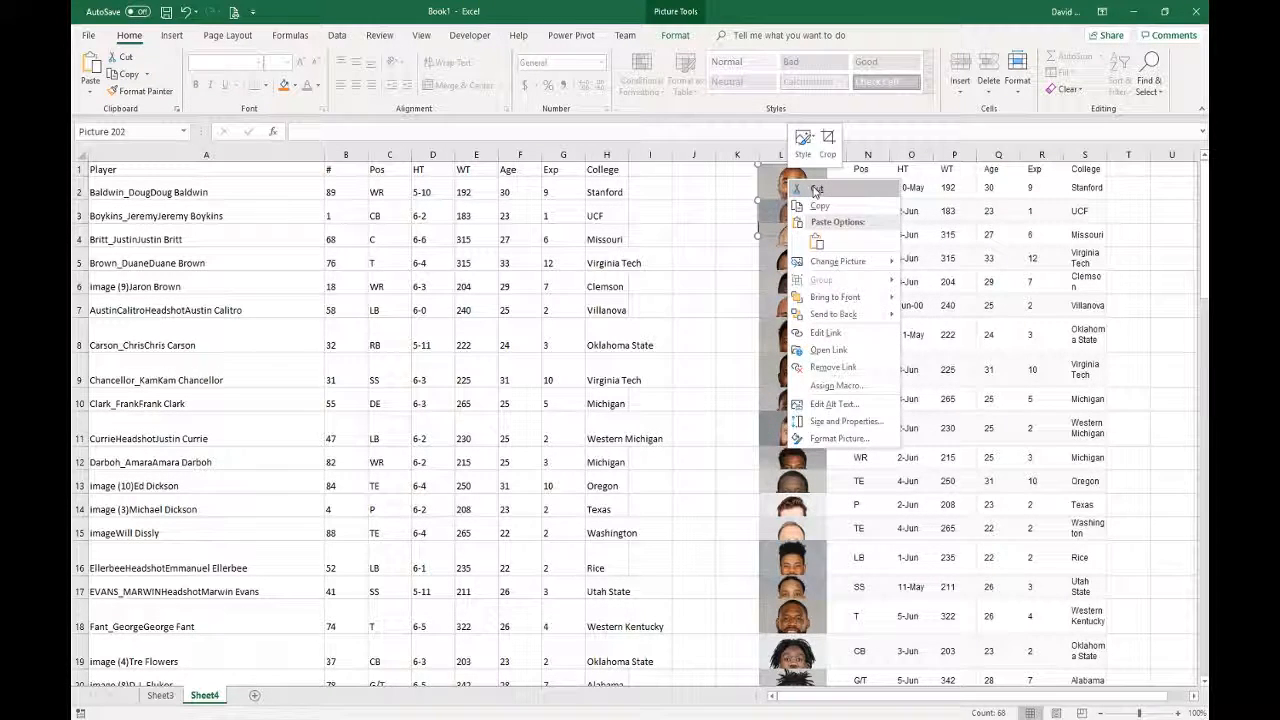
pyautogui.click(816, 188)
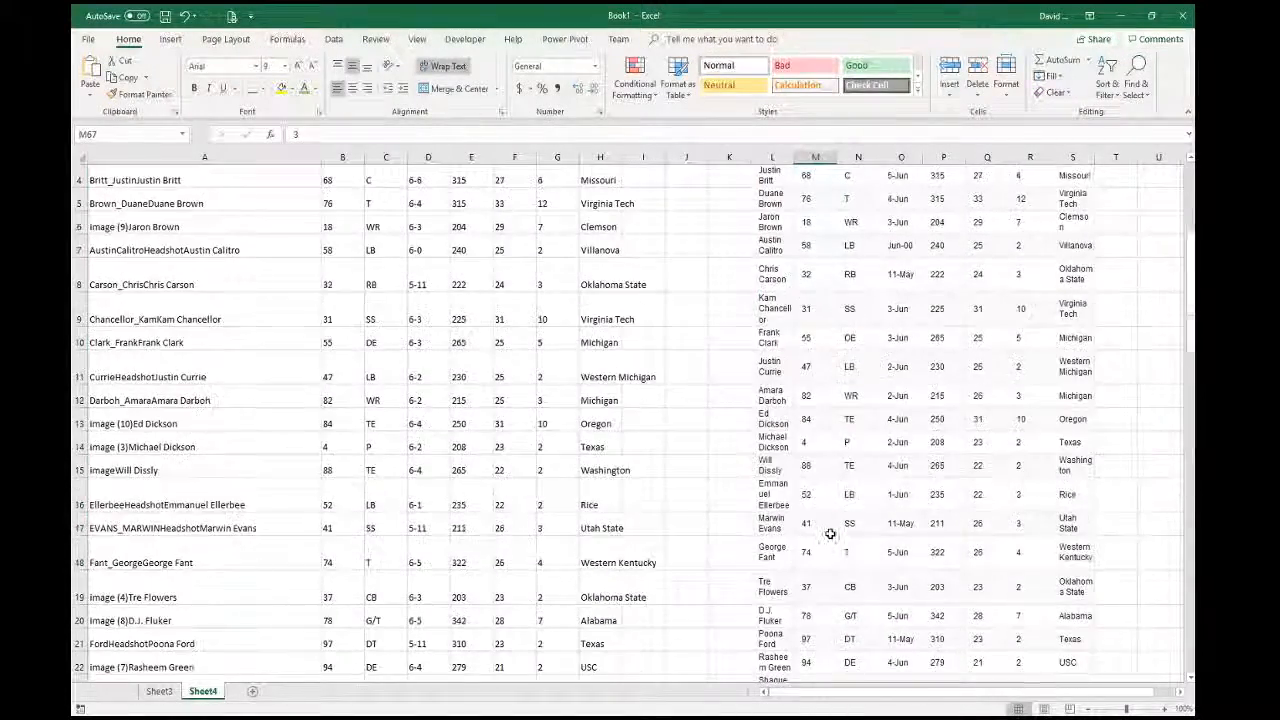
pyautogui.scroll(1, 830, 534)
pyautogui.scroll(-5, 829, 532)
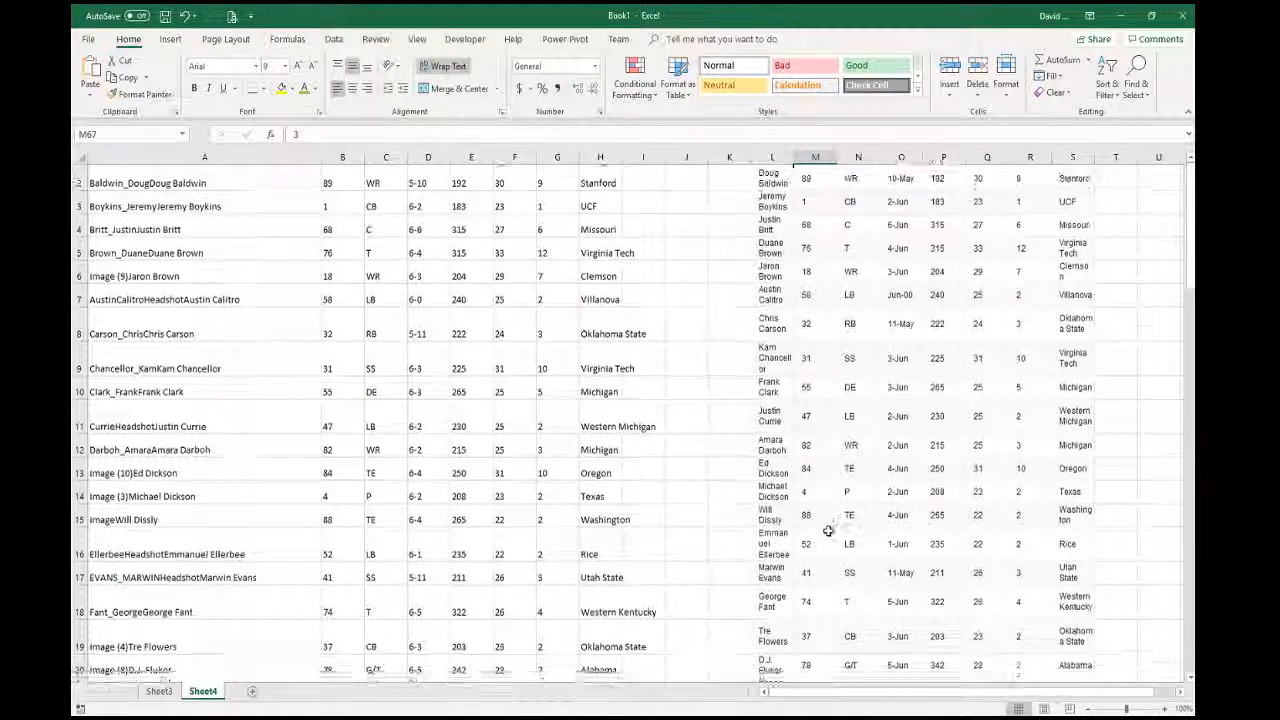
pyautogui.scroll(5, 828, 531)
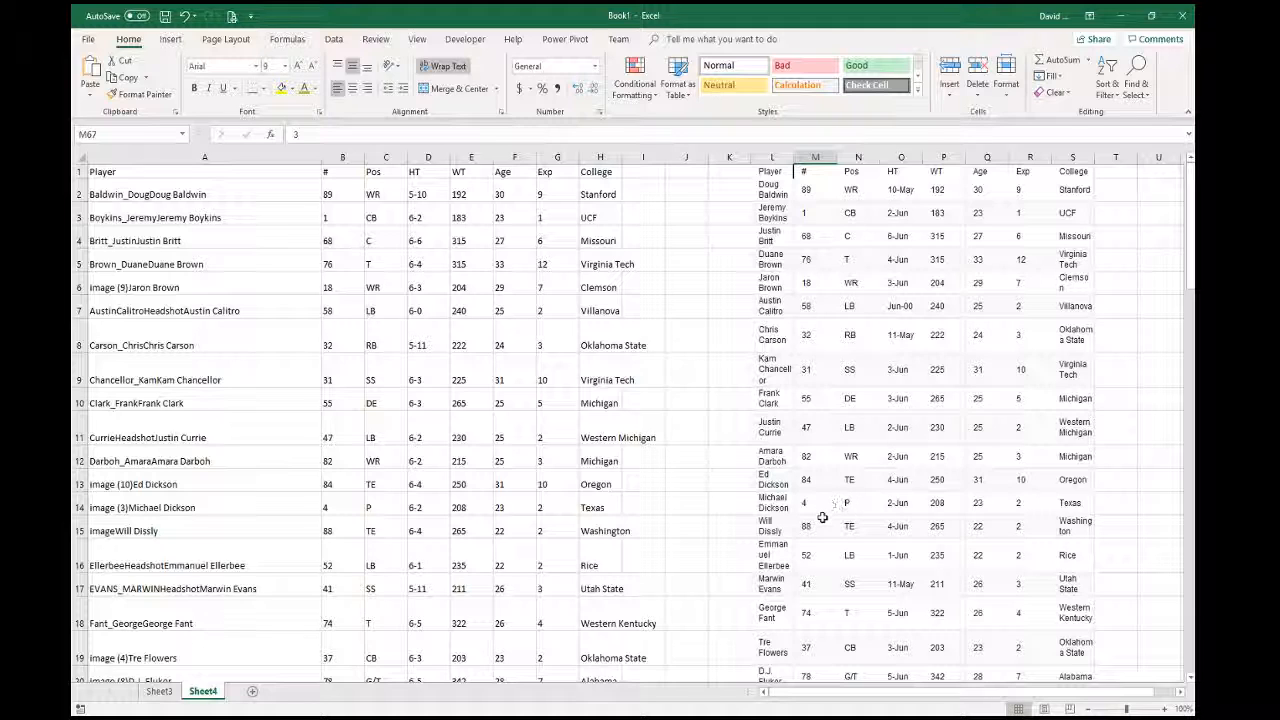
# - Copy the clean names in column L and paste them into column A as values only
pyautogui.click(771, 158)
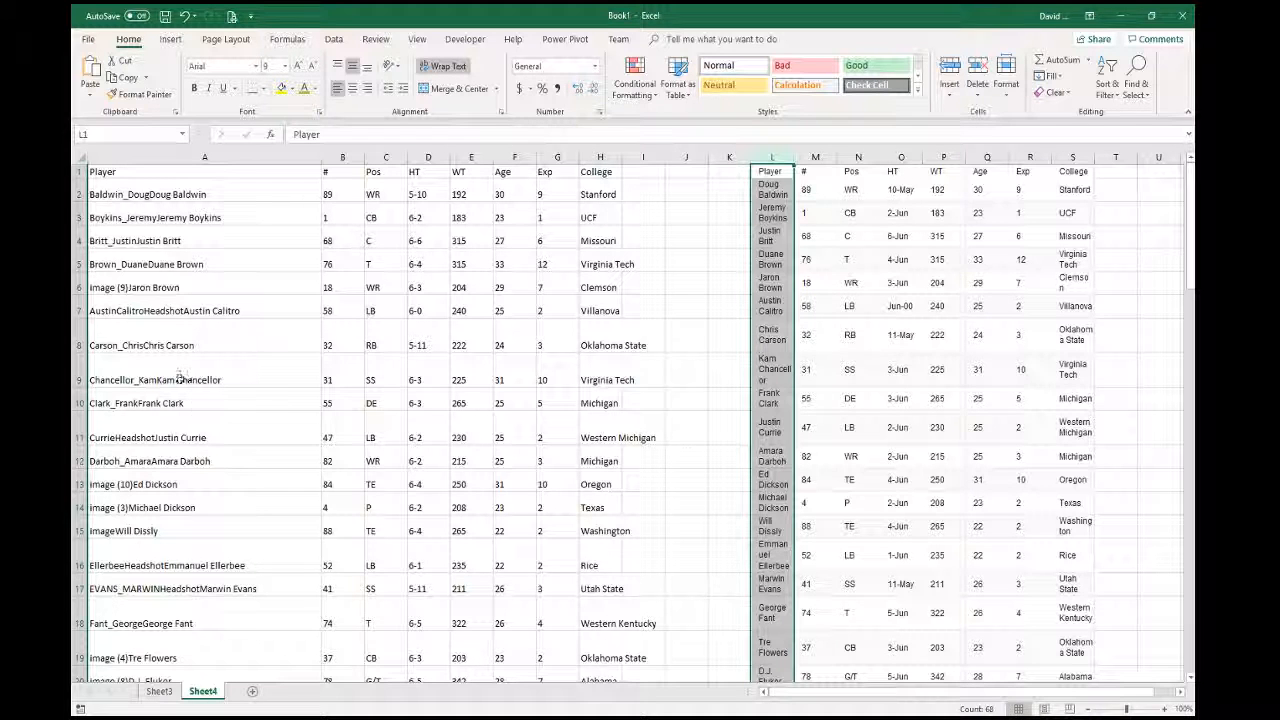
pyautogui.click(426, 198)
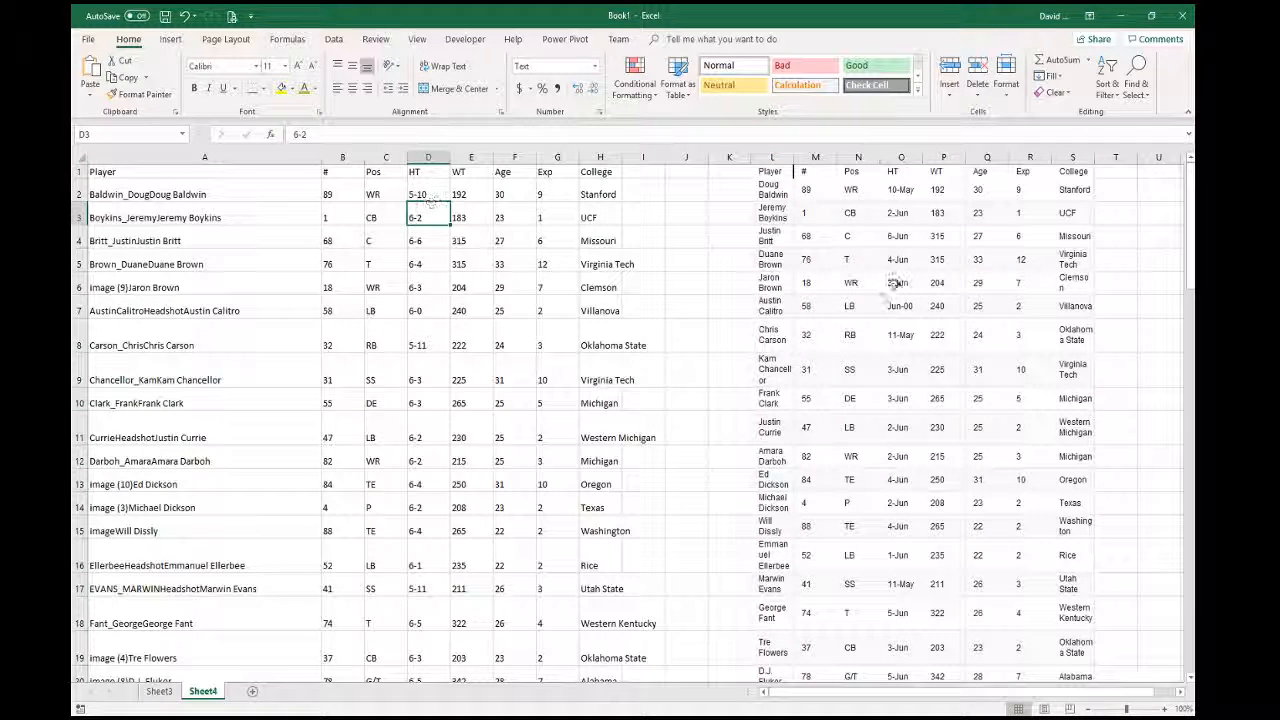
pyautogui.click(896, 215)
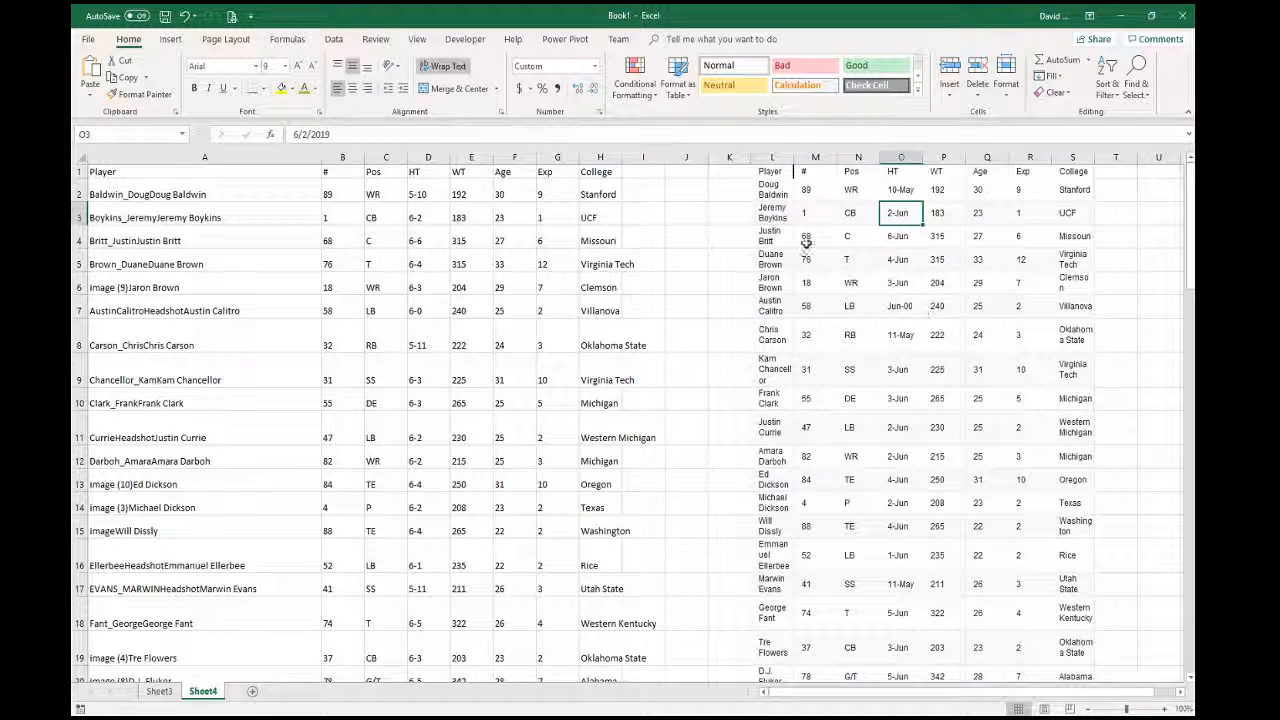
pyautogui.rightClick(771, 158)
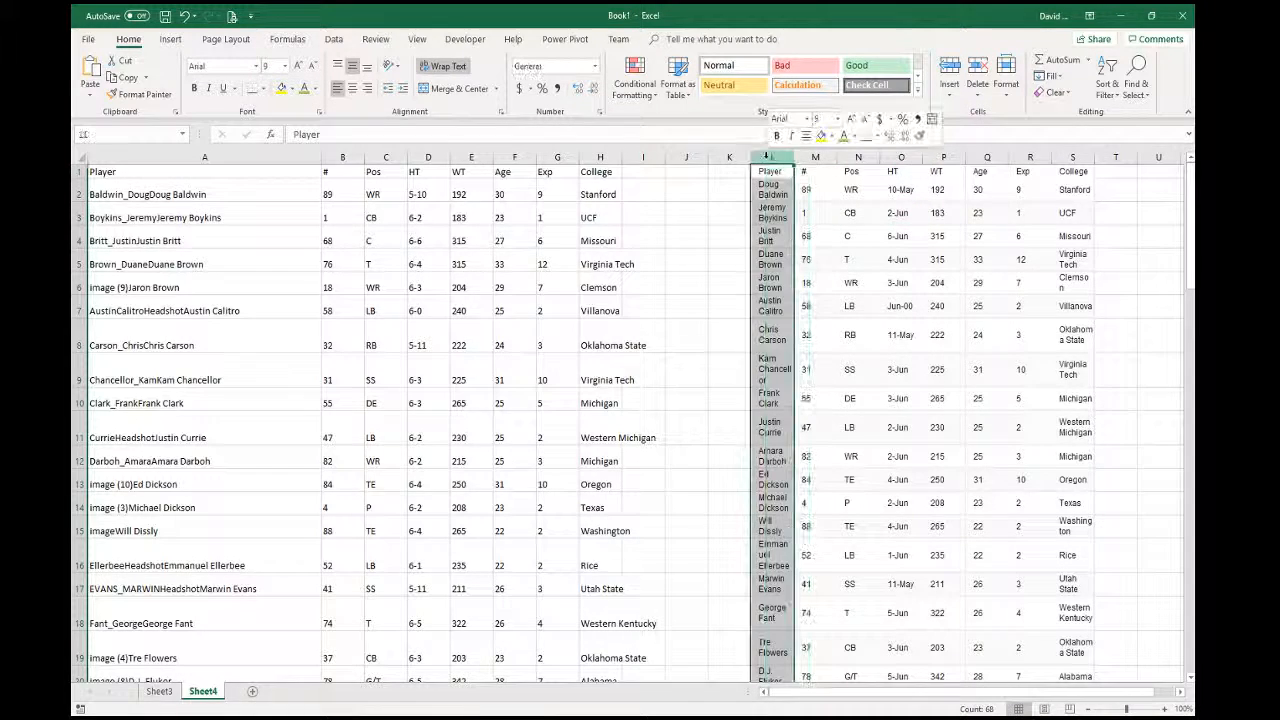
pyautogui.click(799, 185)
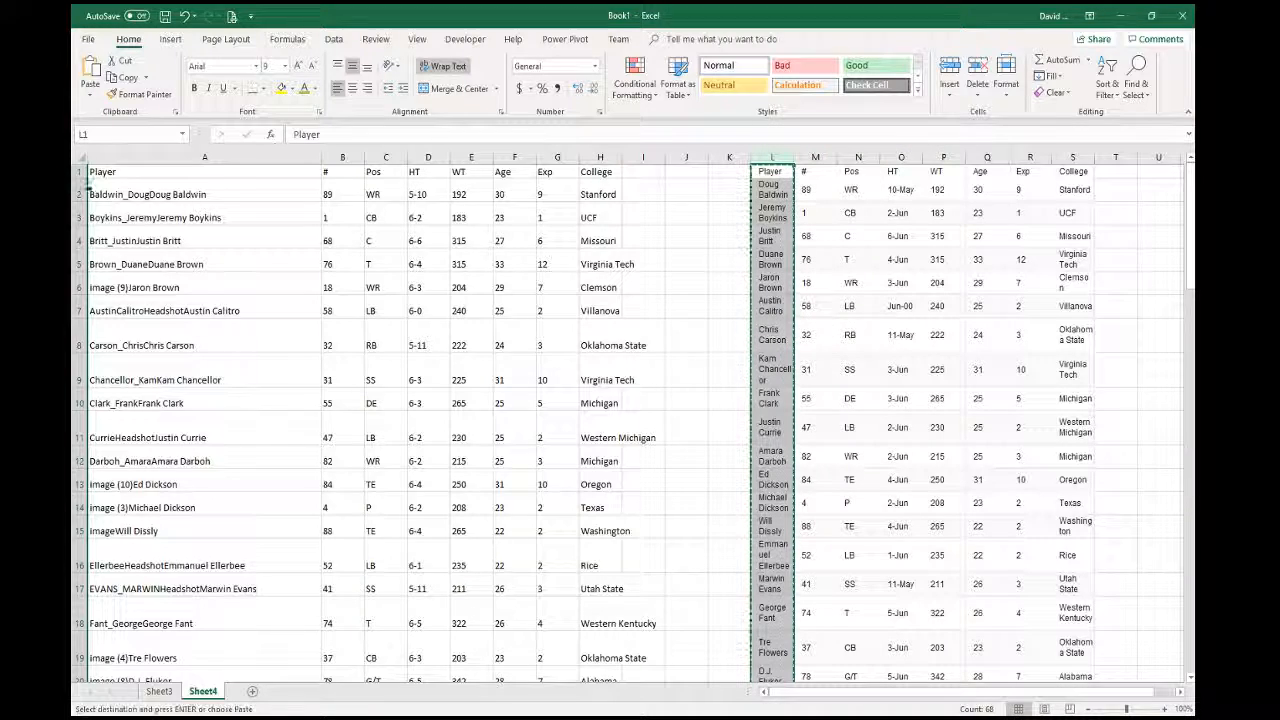
pyautogui.rightClick(200, 158)
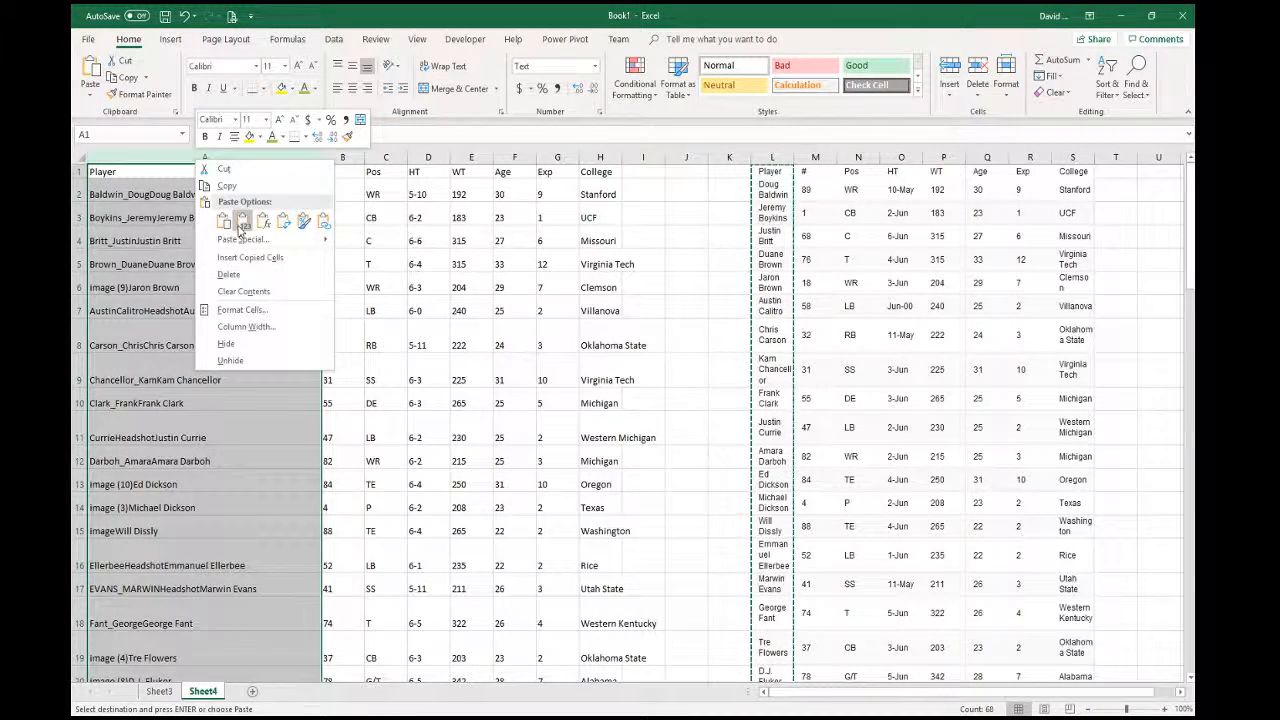
pyautogui.click(241, 221)
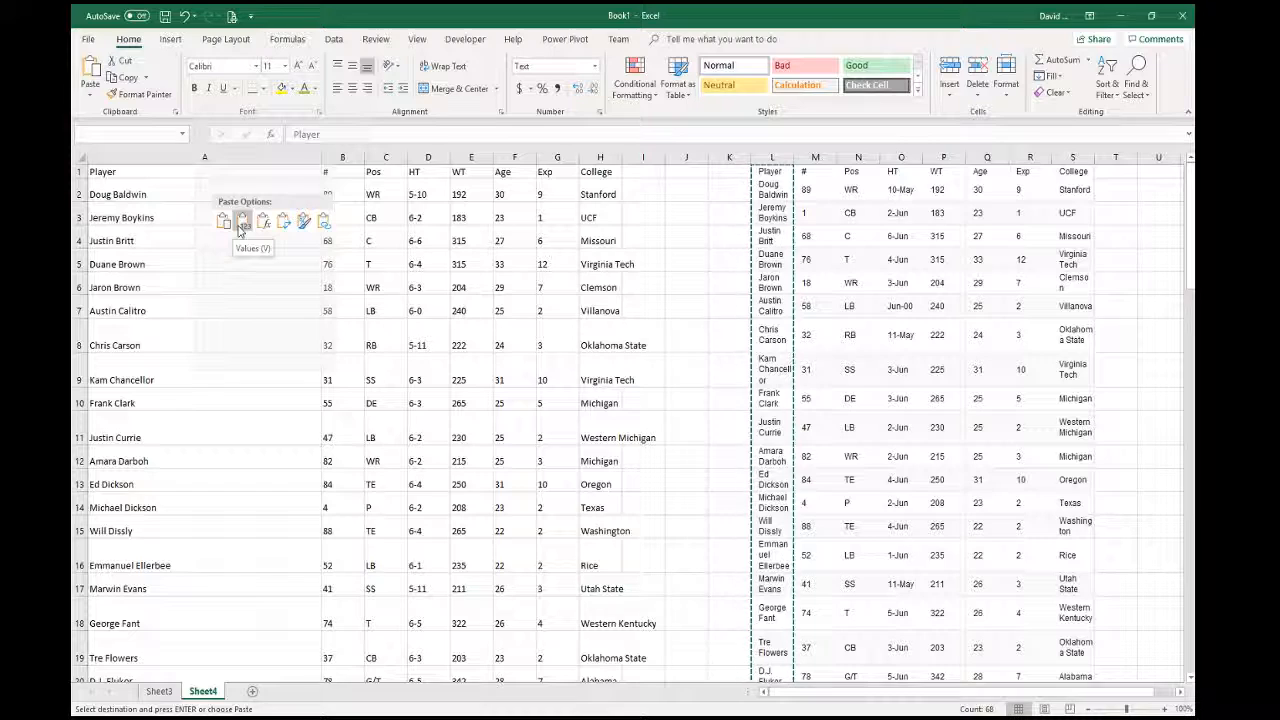
# - AutoFit column A to the clean names, then select the pasted roster columns from K rightward
pyautogui.click(241, 222)
pyautogui.click(416, 566)
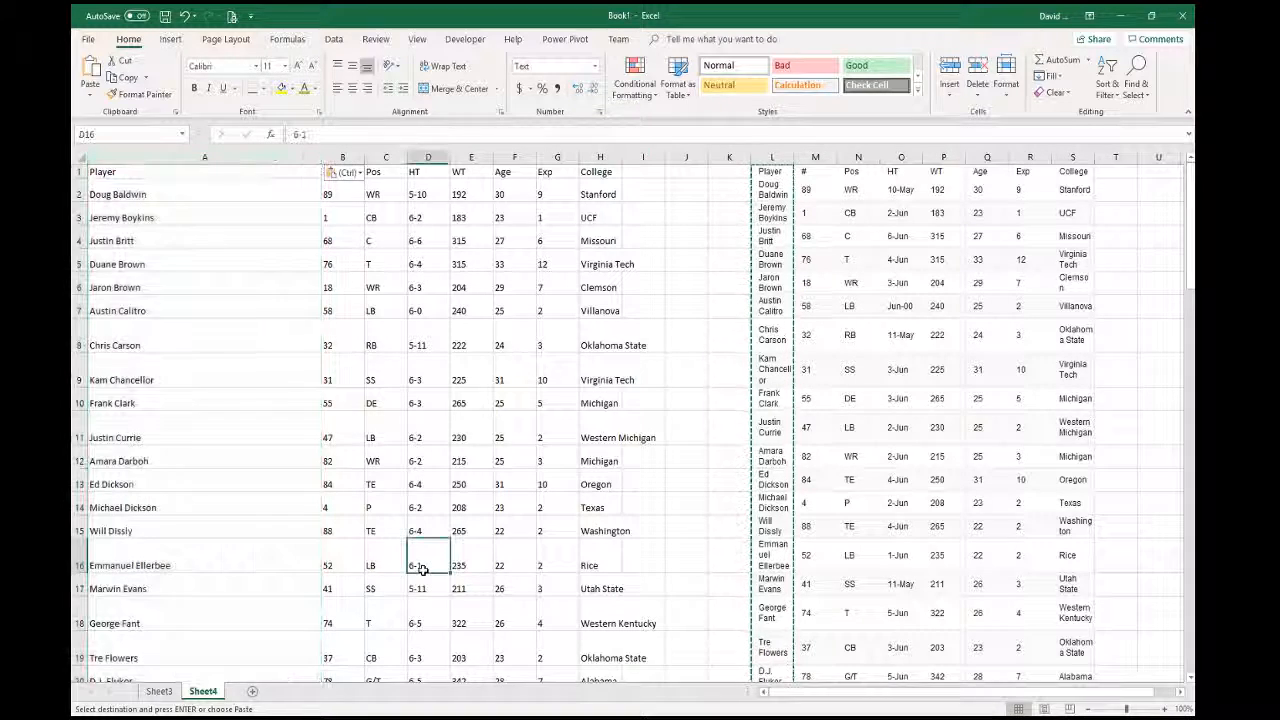
pyautogui.doubleClick(317, 158)
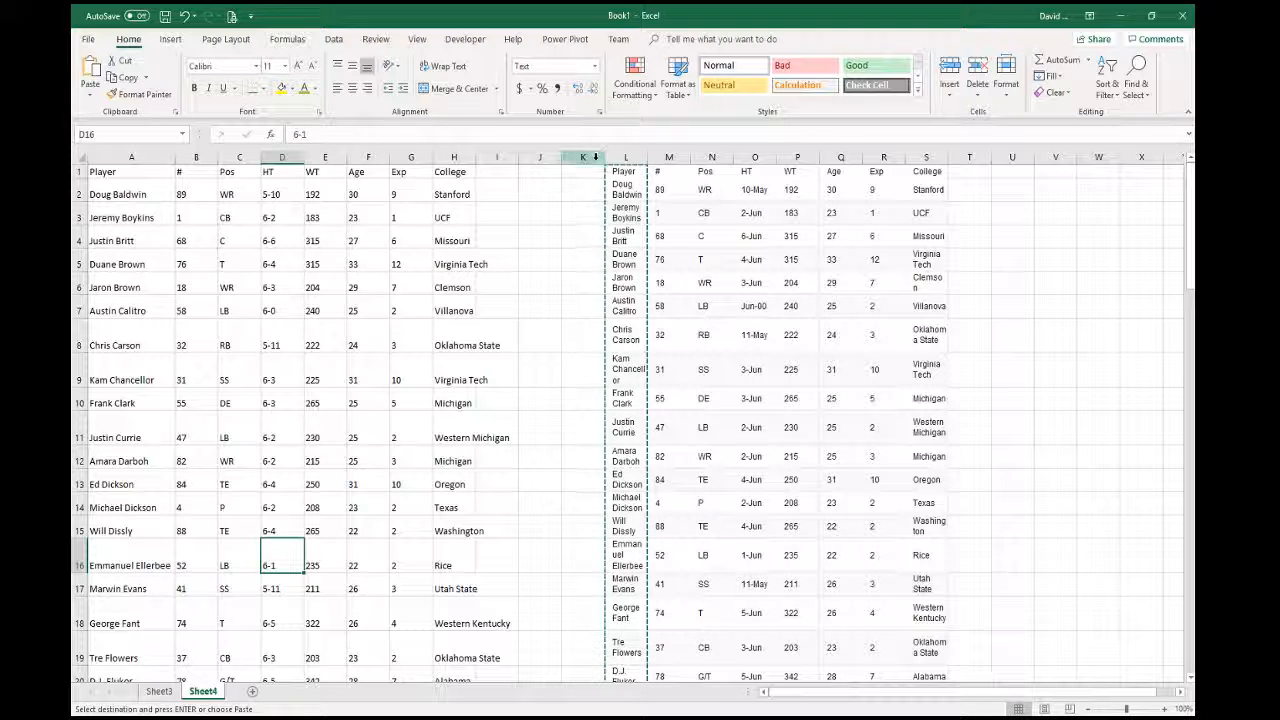
pyautogui.moveTo(582, 157)
pyautogui.mouseDown()
pyautogui.moveTo(1060, 157)
pyautogui.moveTo(1012, 157)
pyautogui.mouseUp()
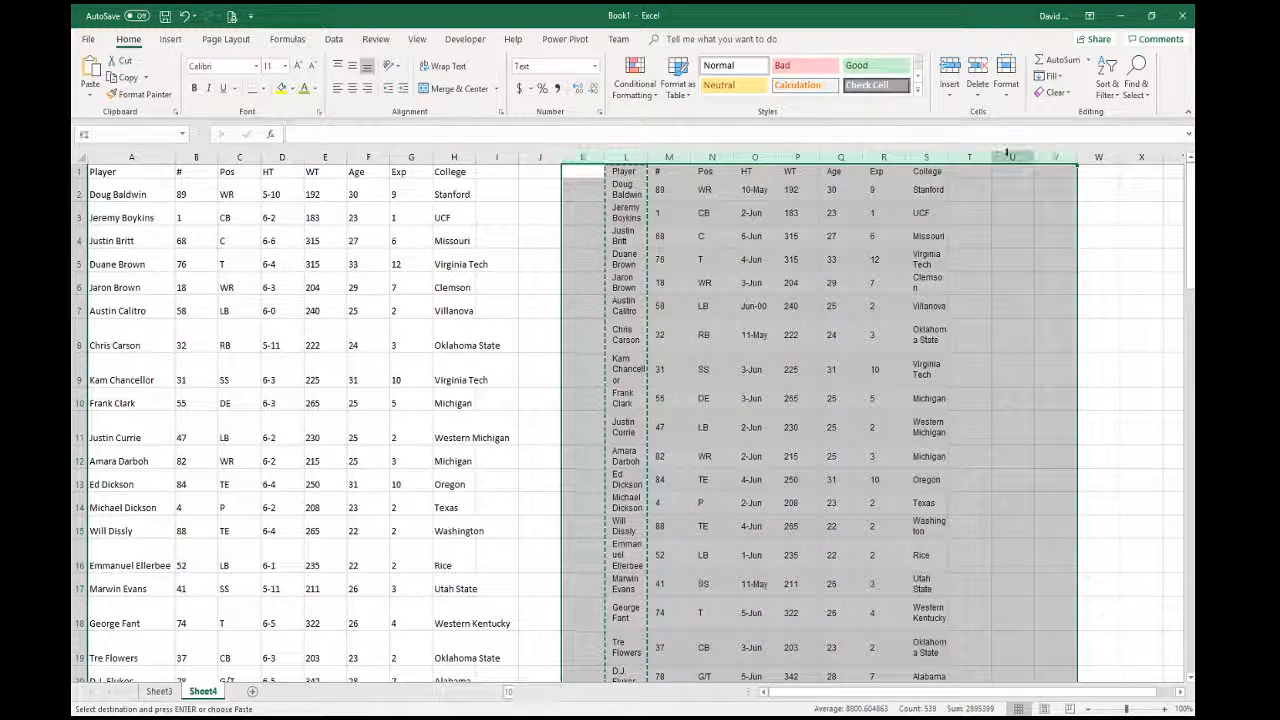
# - Delete columns K through V, leaving only the cleaned roster in A–H
pyautogui.rightClick(1012, 157)
pyautogui.click(1045, 274)
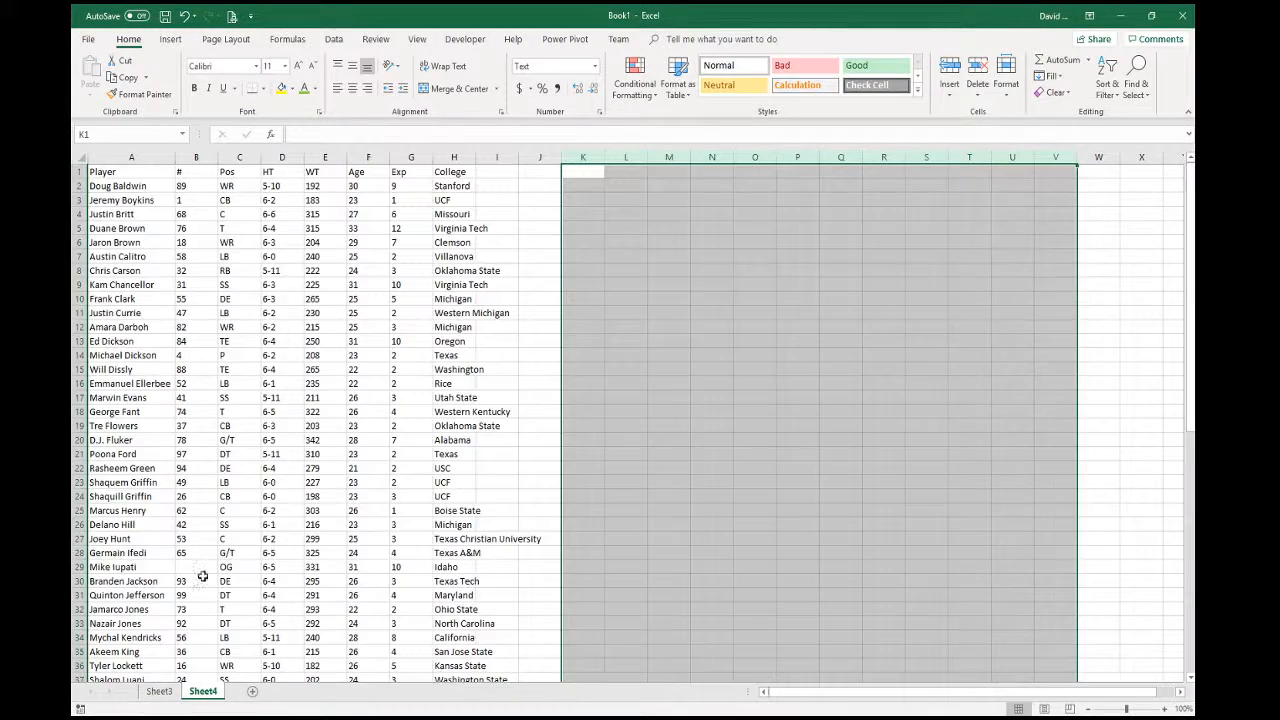
pyautogui.click(203, 569)
pyautogui.scroll(-17, 271, 454)
pyautogui.scroll(16, 271, 454)
pyautogui.scroll(1, 271, 454)
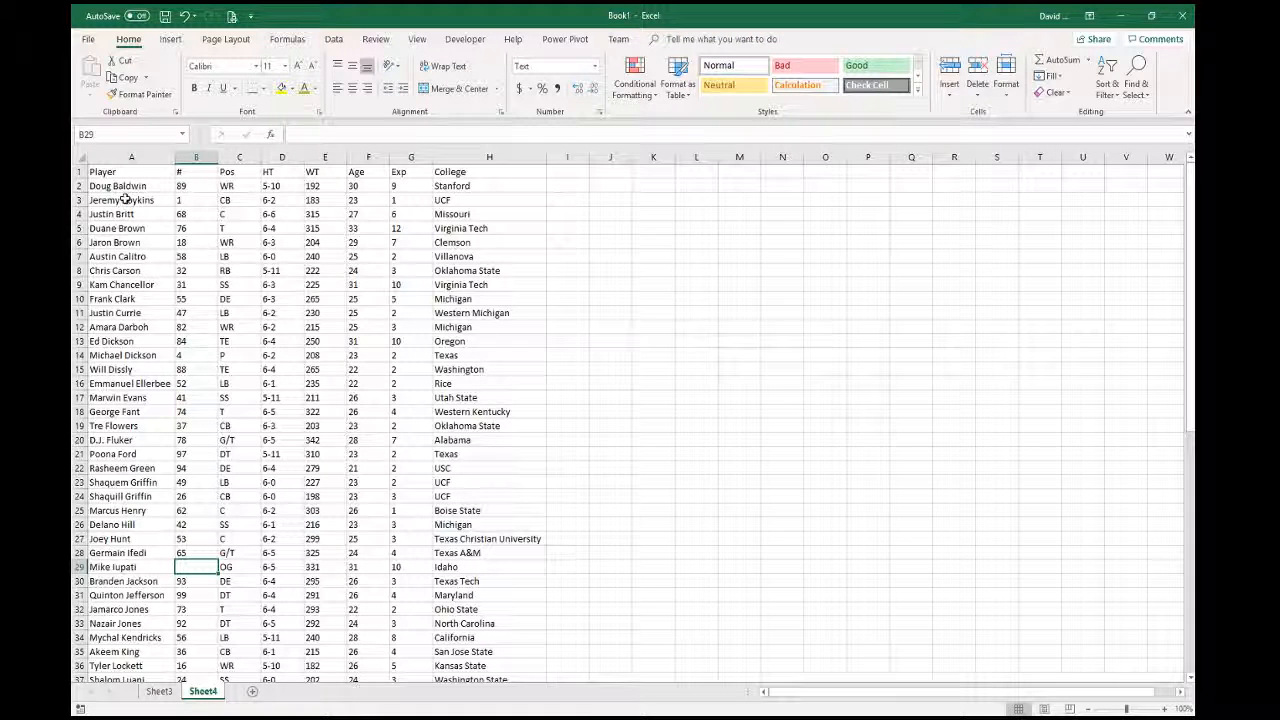
# - Add filter buttons to the header row and sort the # column smallest to largest
pyautogui.click(76, 171)
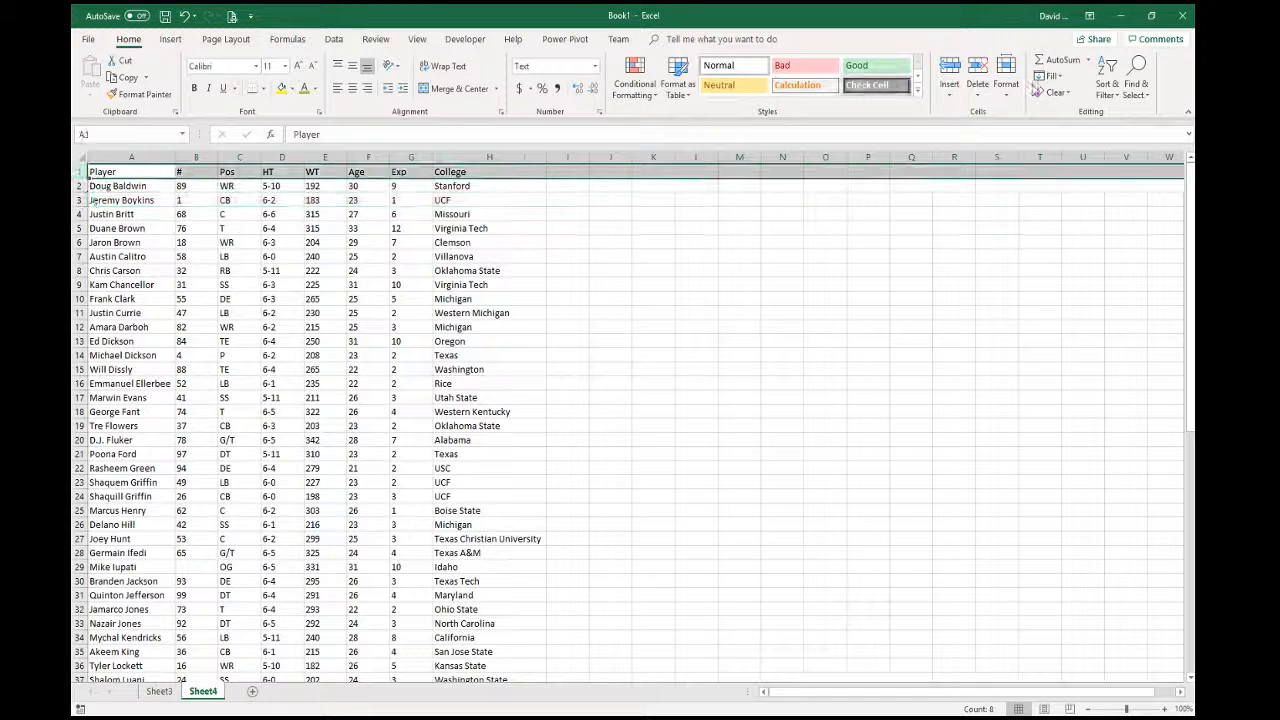
pyautogui.click(1108, 88)
pyautogui.click(1125, 163)
pyautogui.click(825, 326)
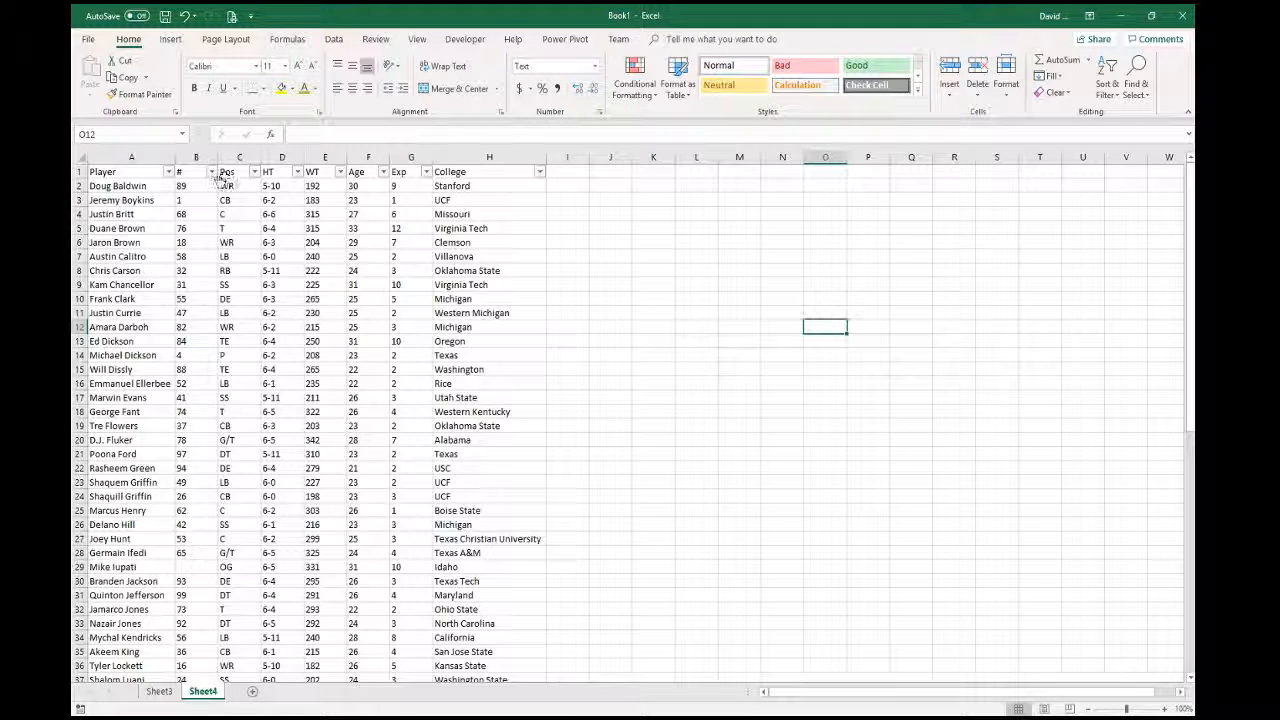
pyautogui.click(211, 172)
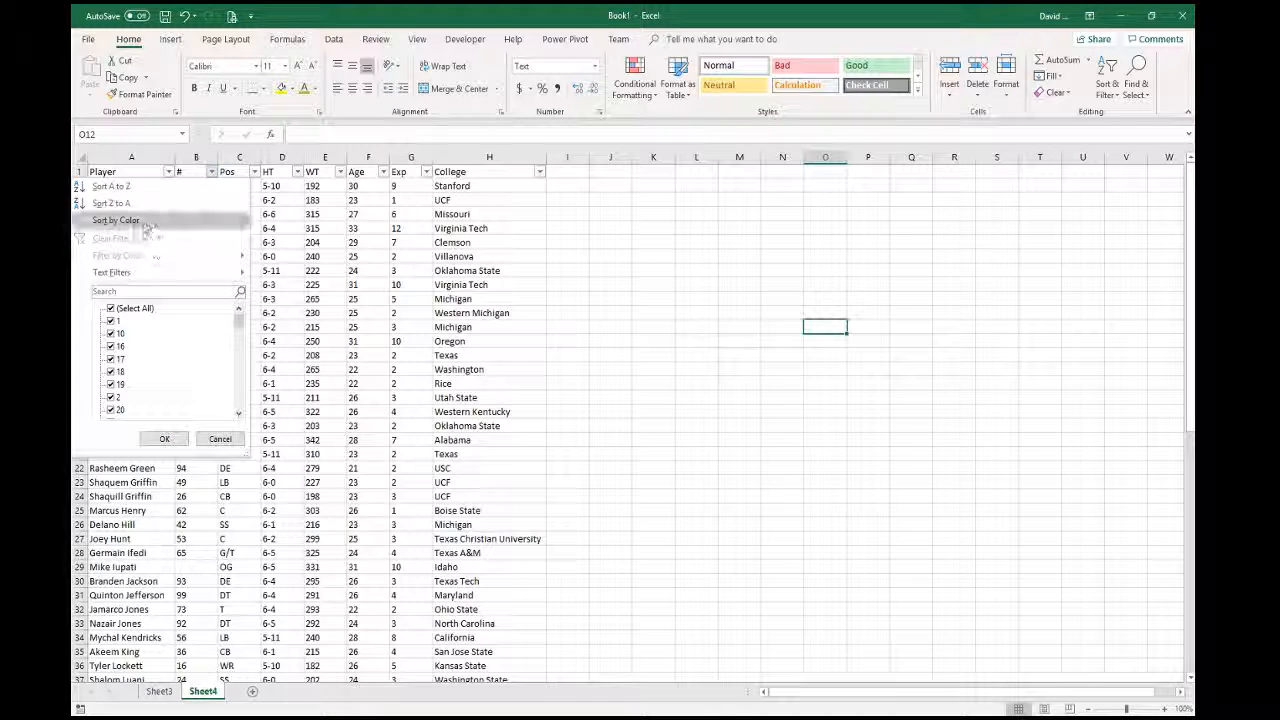
pyautogui.click(131, 191)
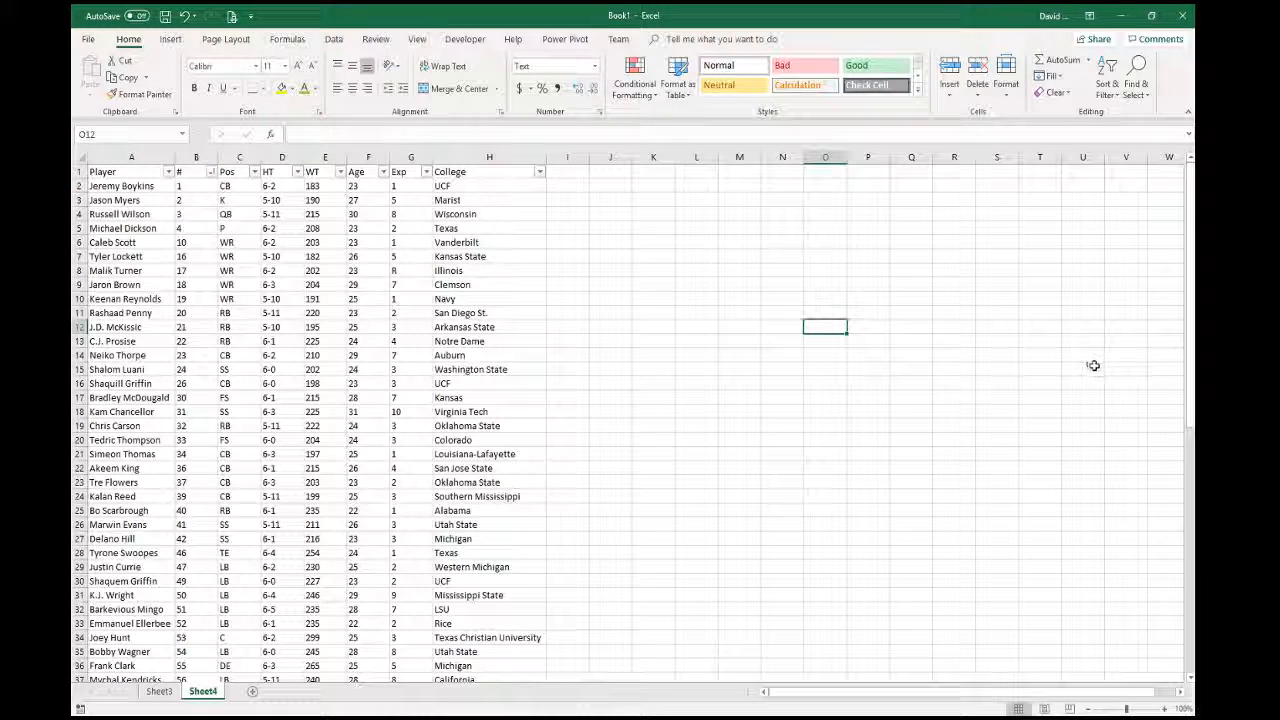
# - Sort the roster A to Z by Player name
pyautogui.click(199, 300)
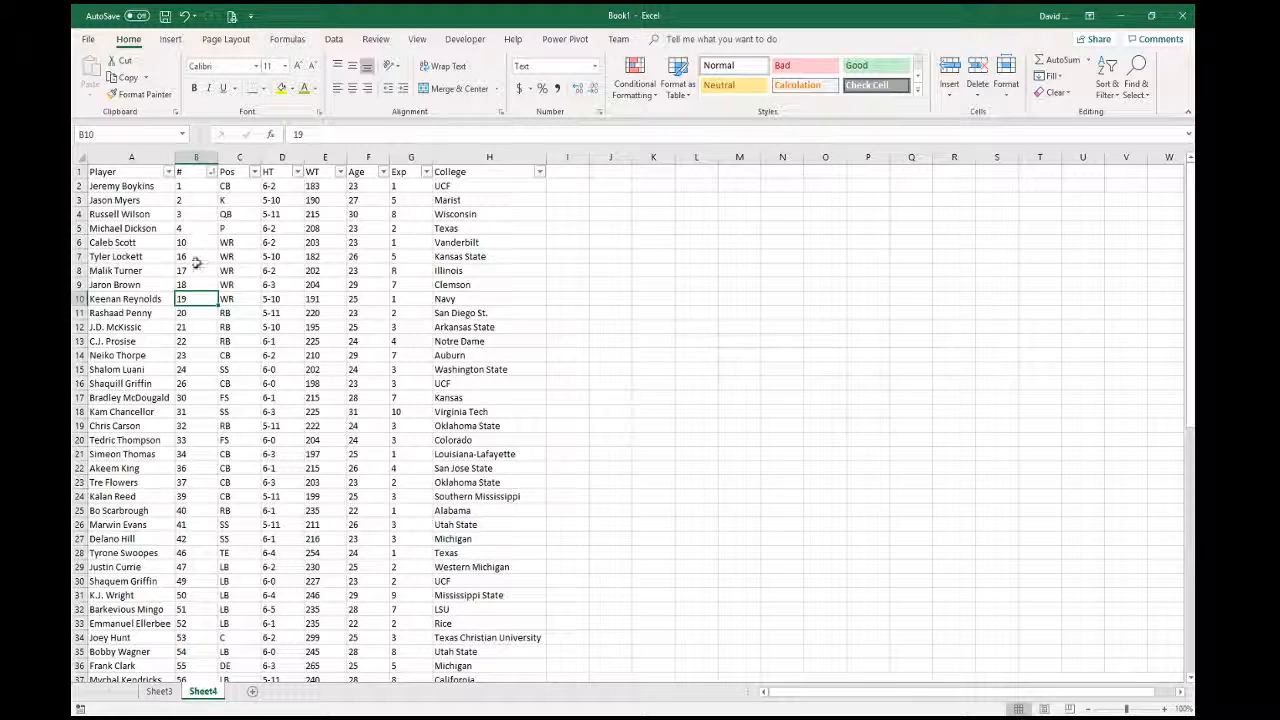
pyautogui.click(196, 270)
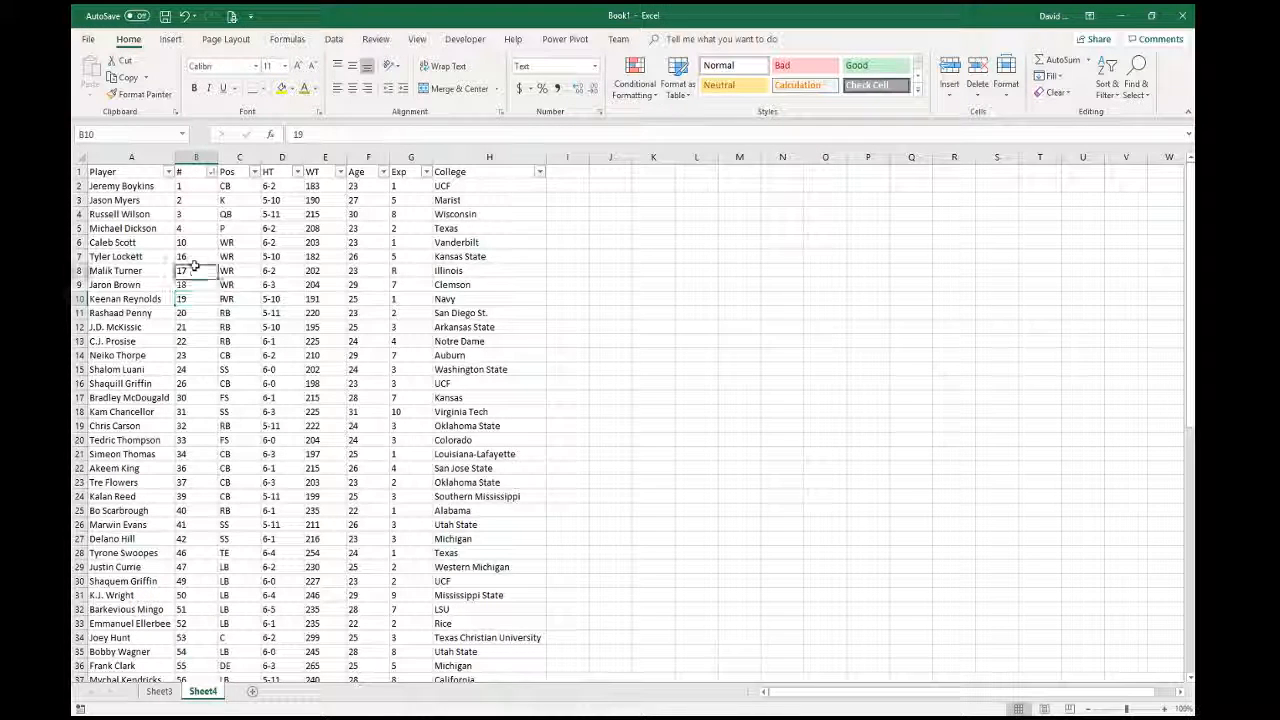
pyautogui.click(167, 171)
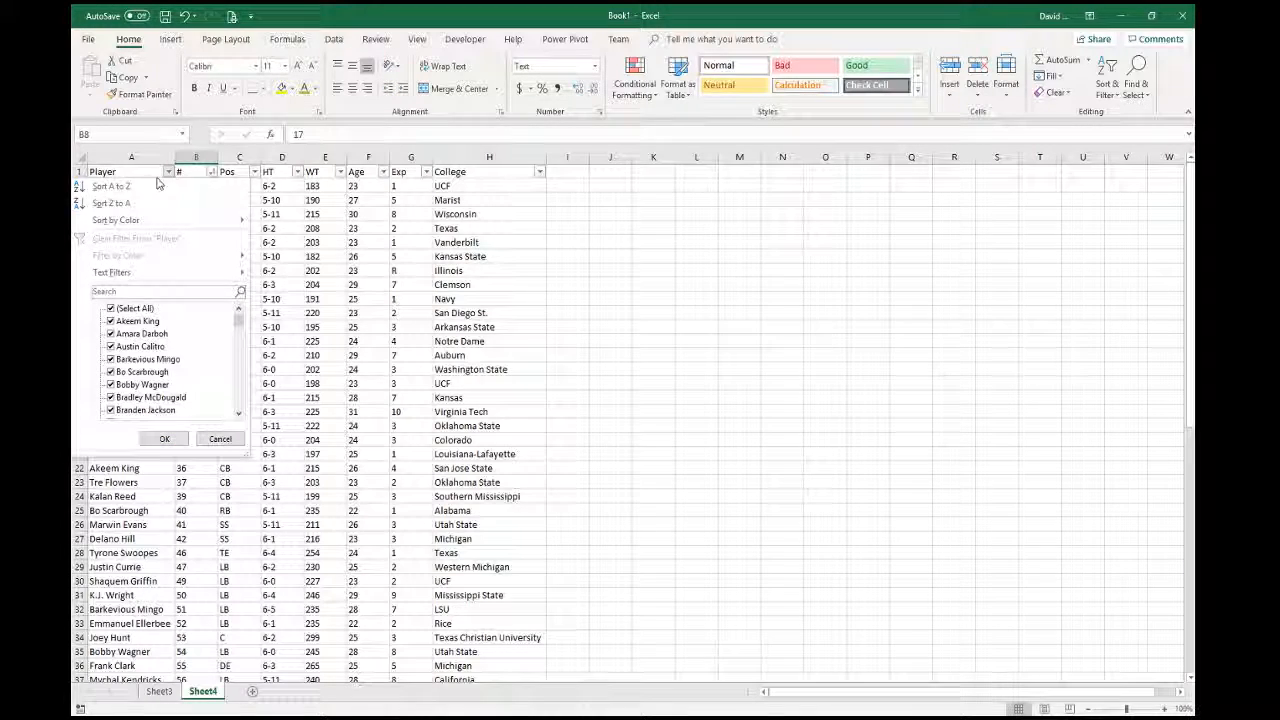
pyautogui.click(157, 186)
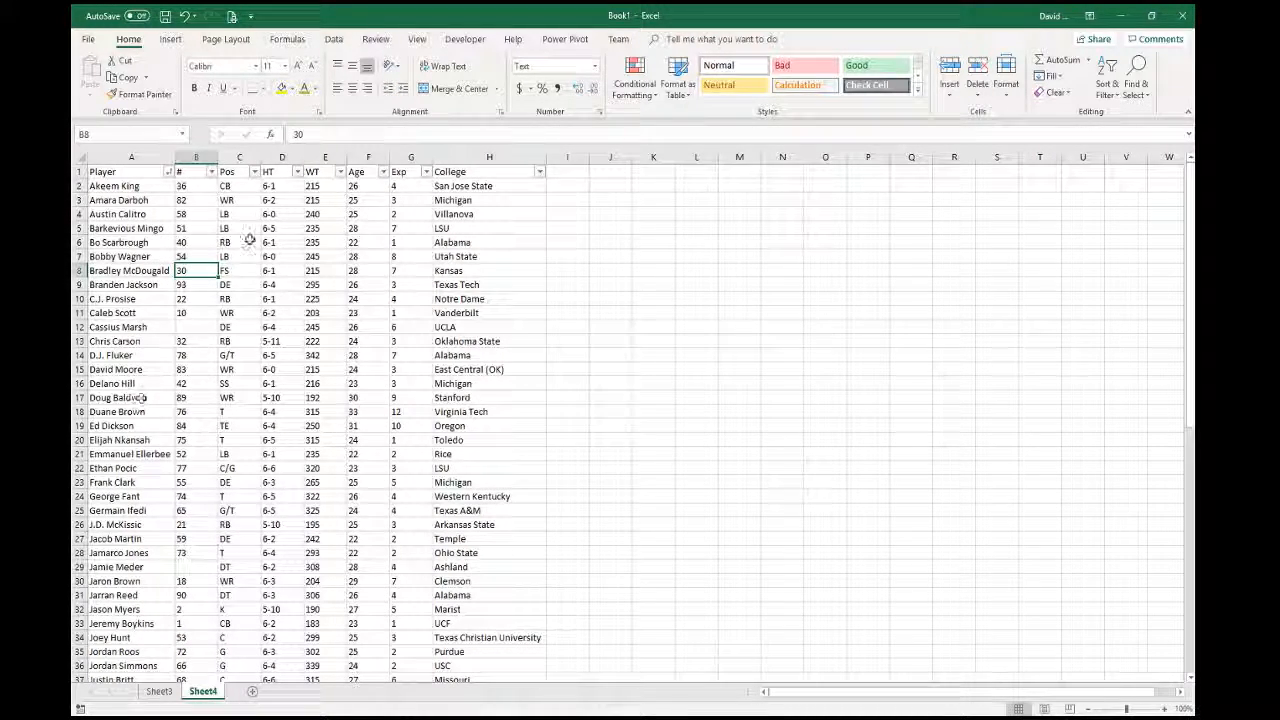
# - Check weight values such as 235 and look through the WT filter options without applying any
pyautogui.click(340, 172)
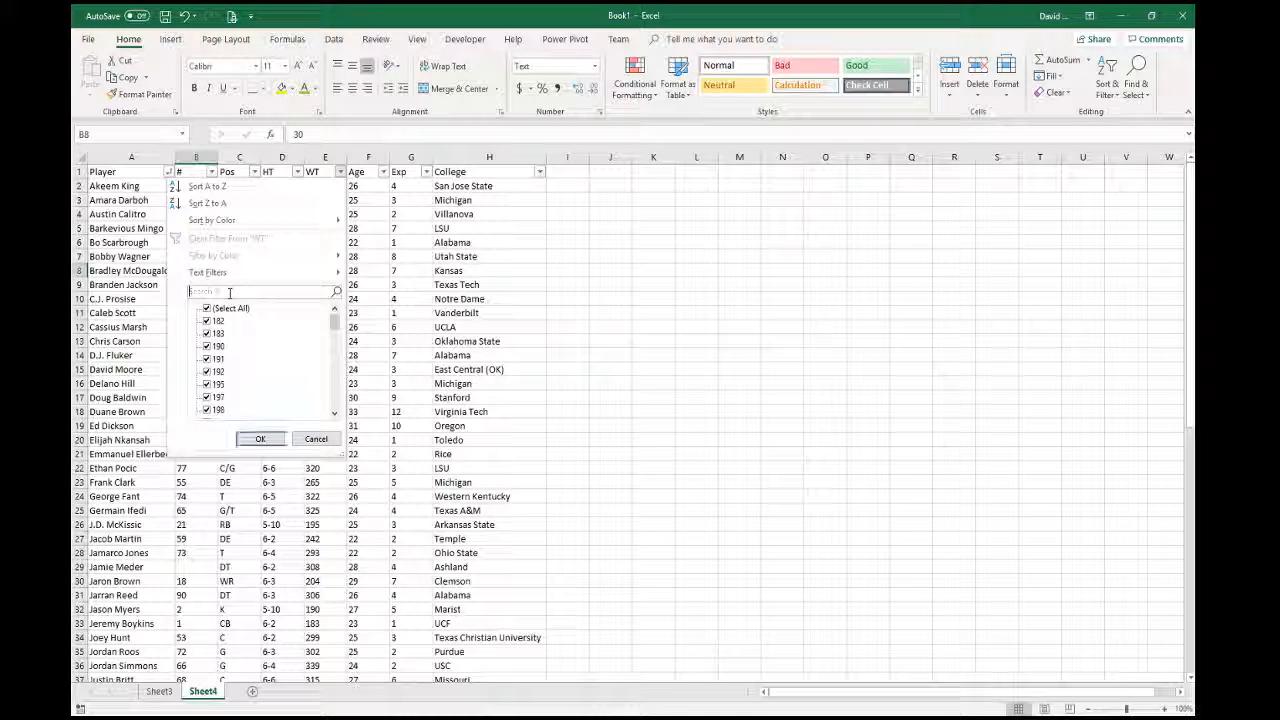
pyautogui.moveTo(231, 281)
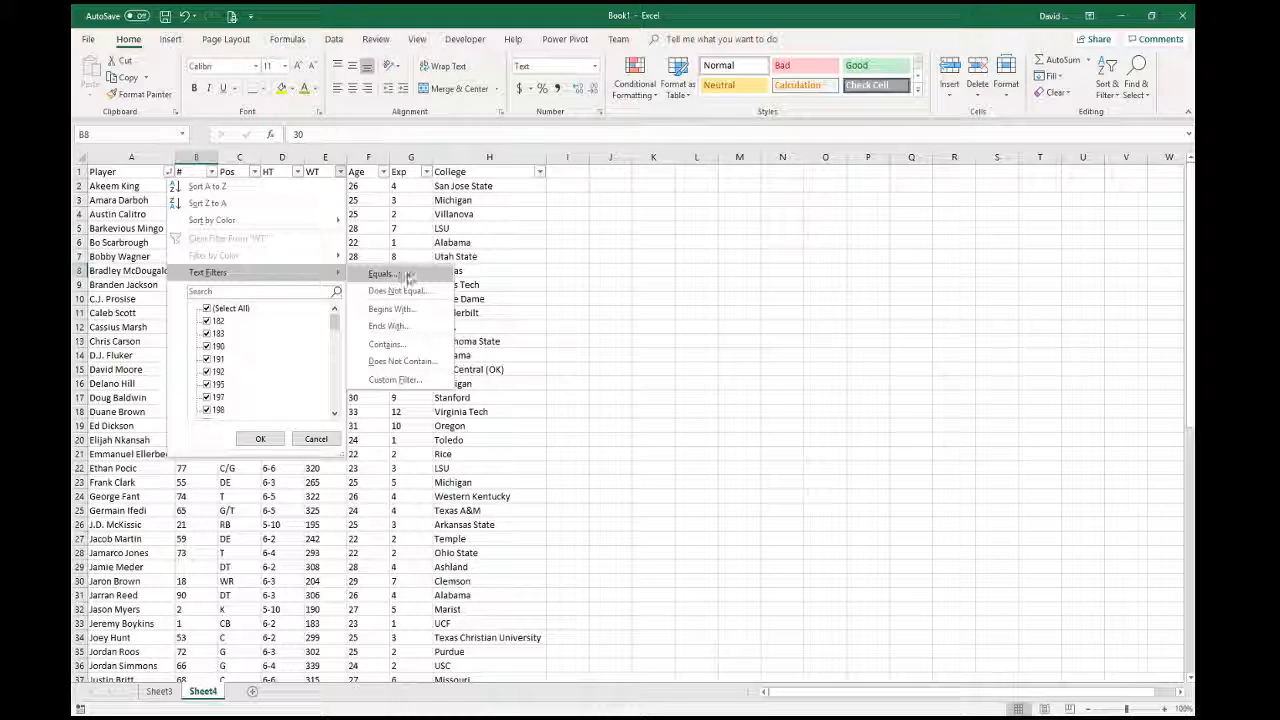
pyautogui.click(565, 272)
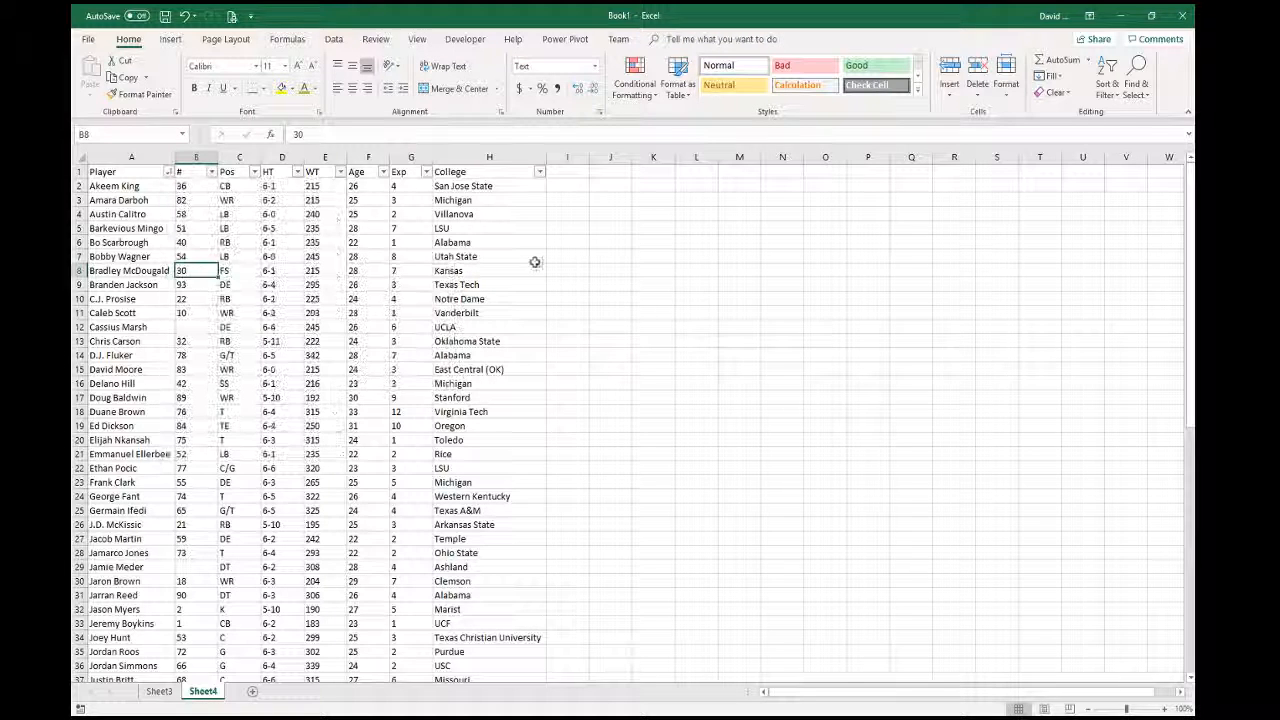
pyautogui.click(325, 228)
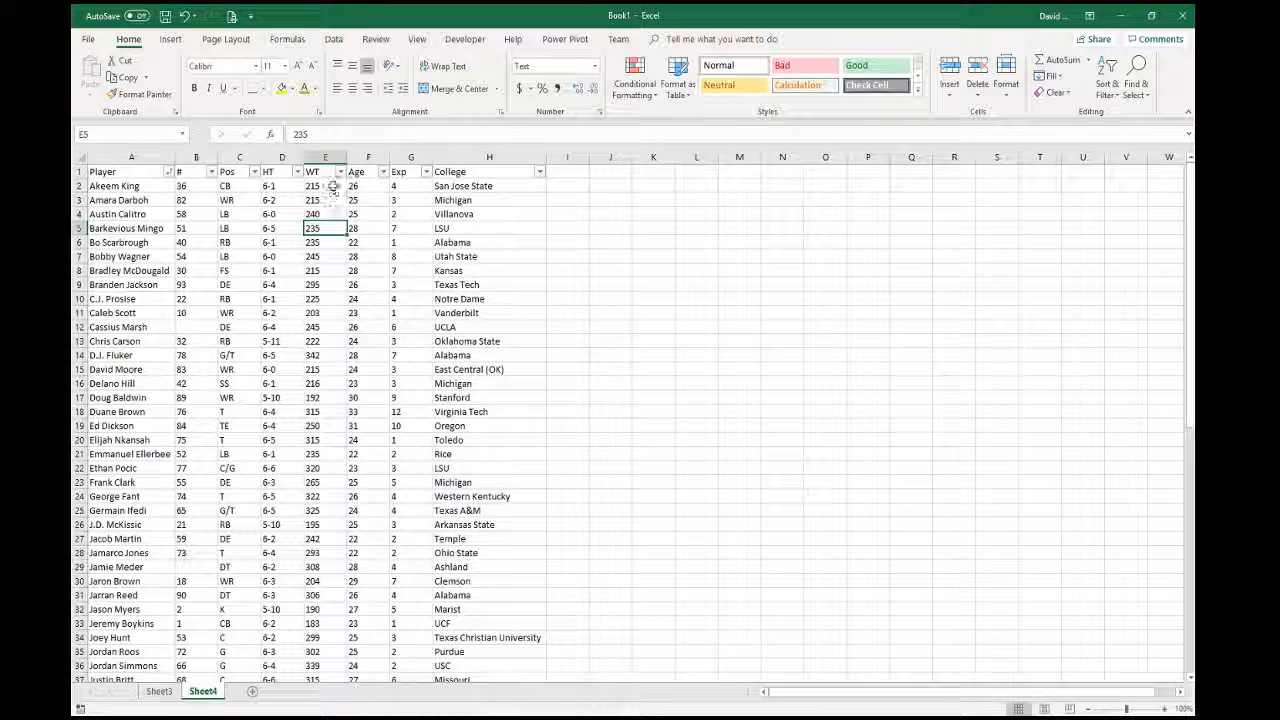
pyautogui.click(325, 153)
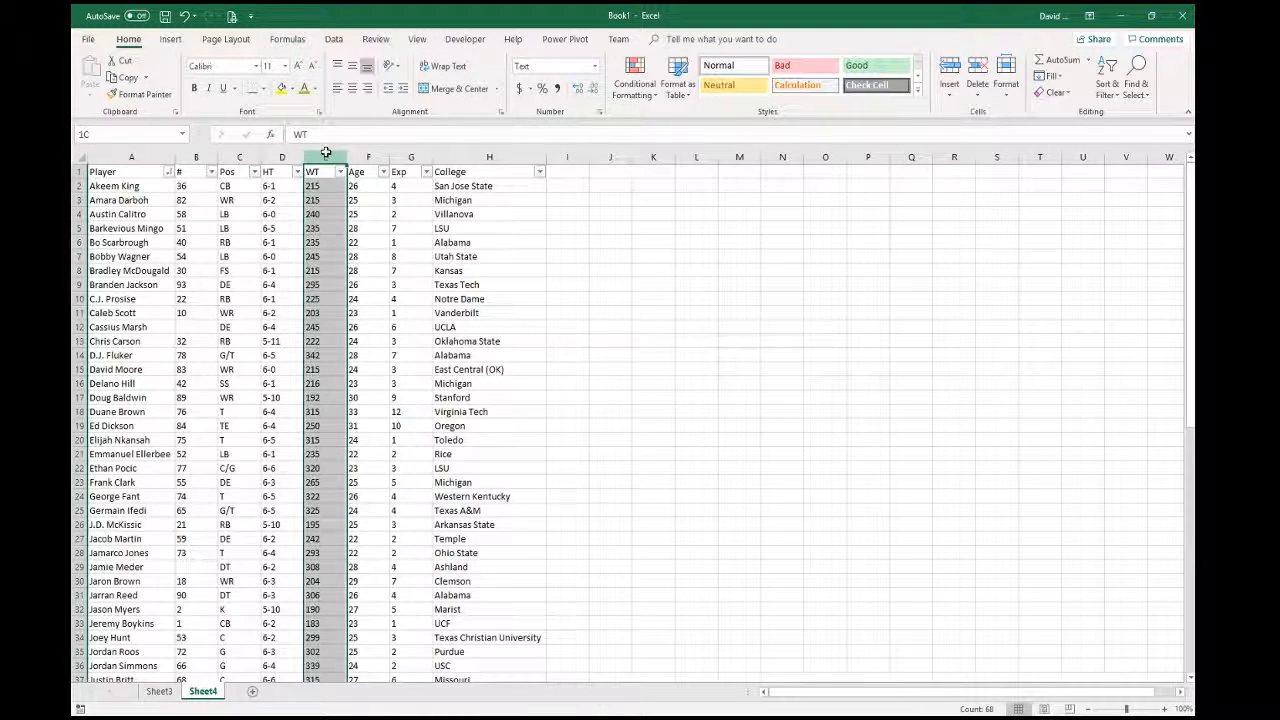
pyautogui.click(330, 242)
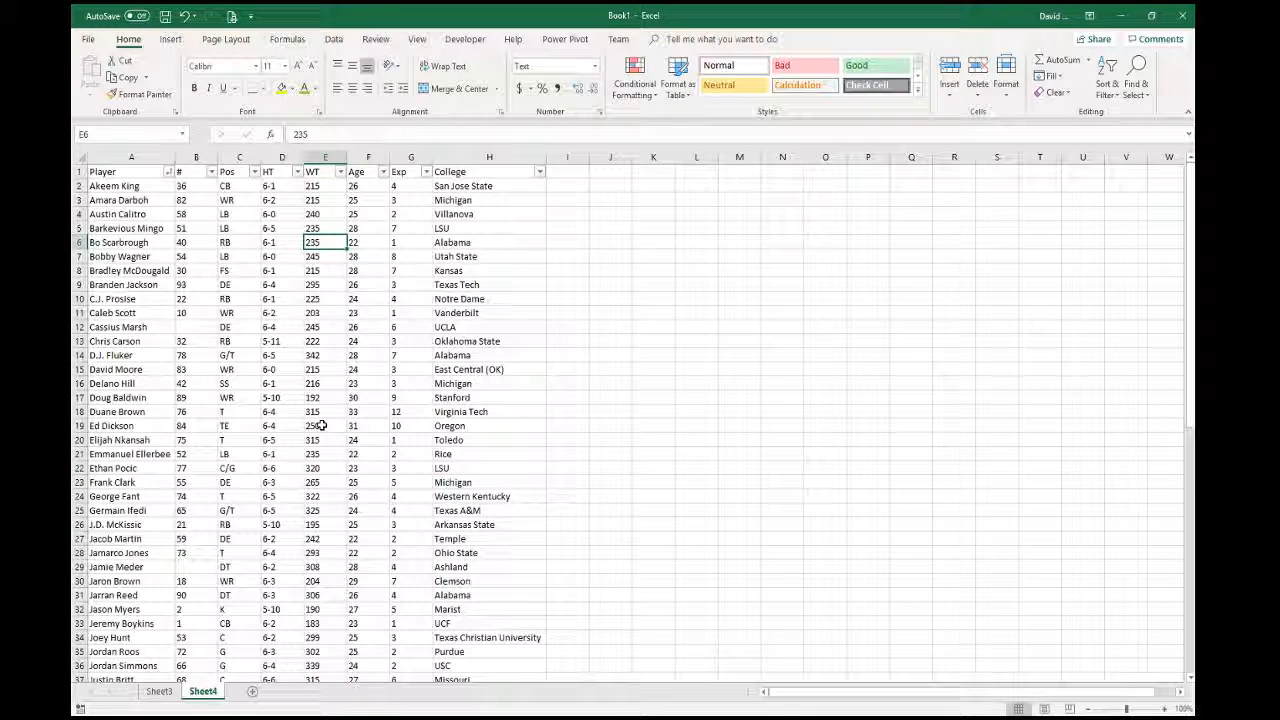
pyautogui.click(342, 173)
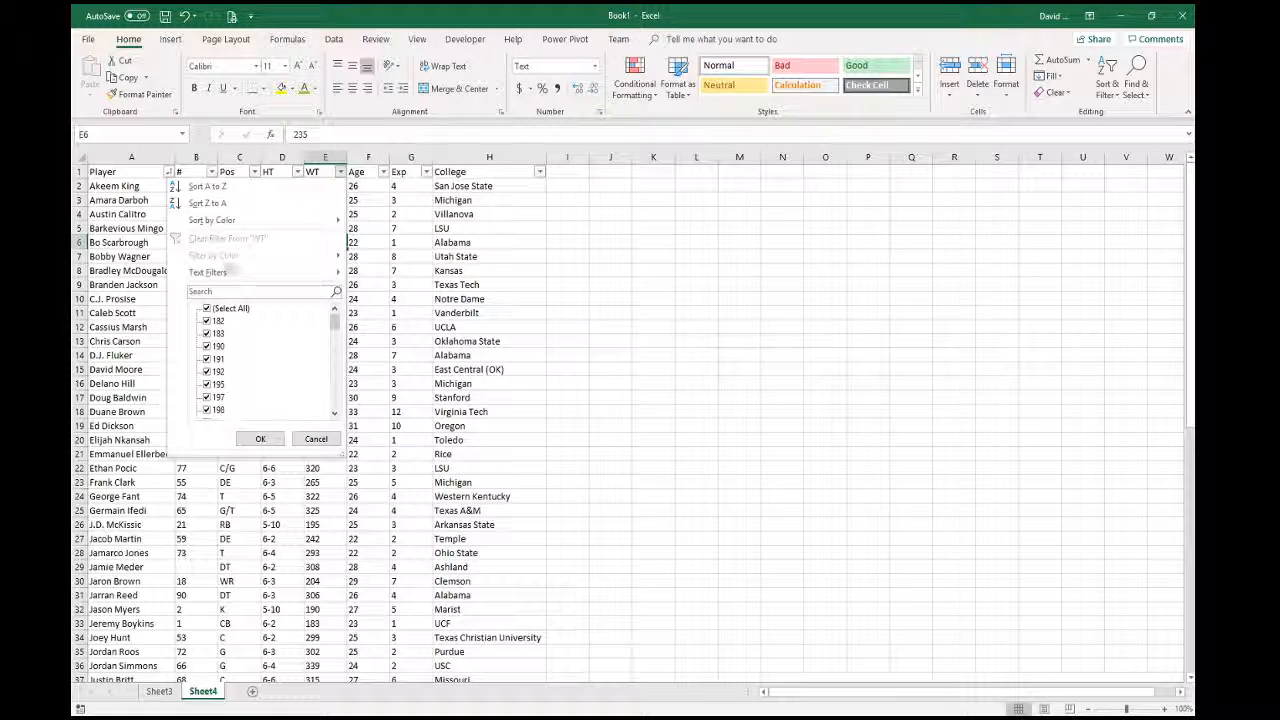
pyautogui.moveTo(250, 272)
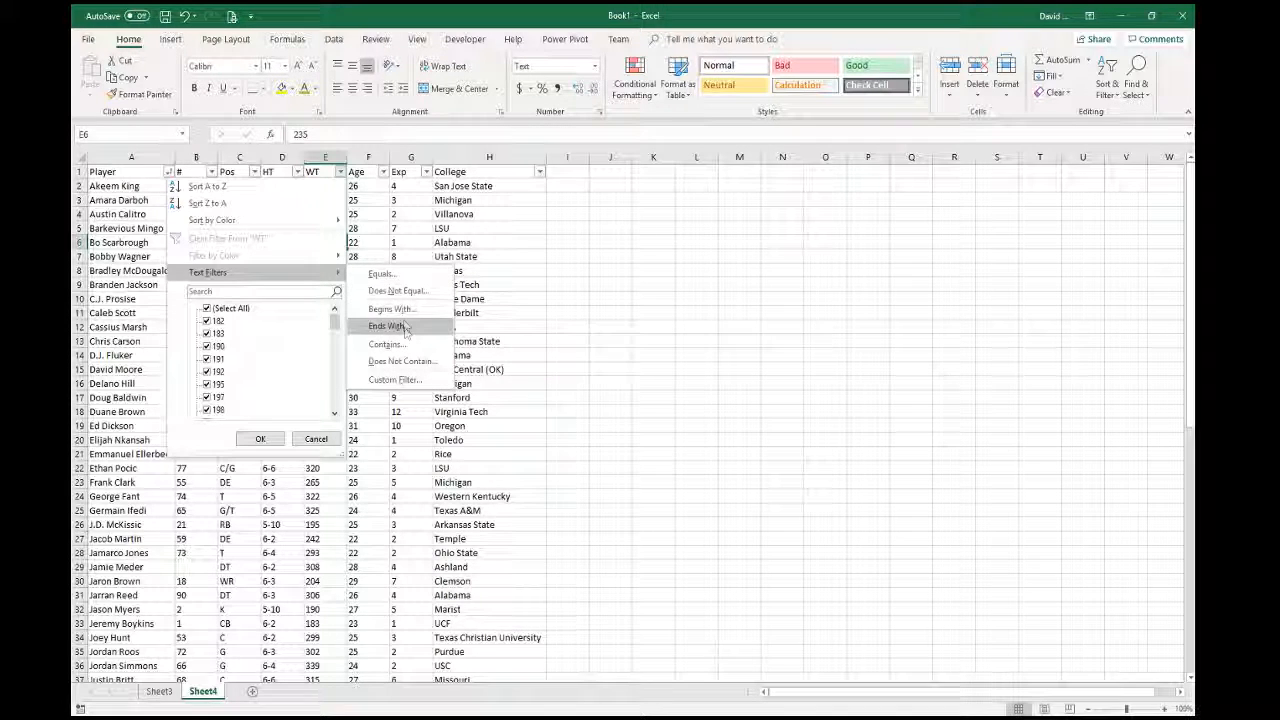
pyautogui.click(316, 439)
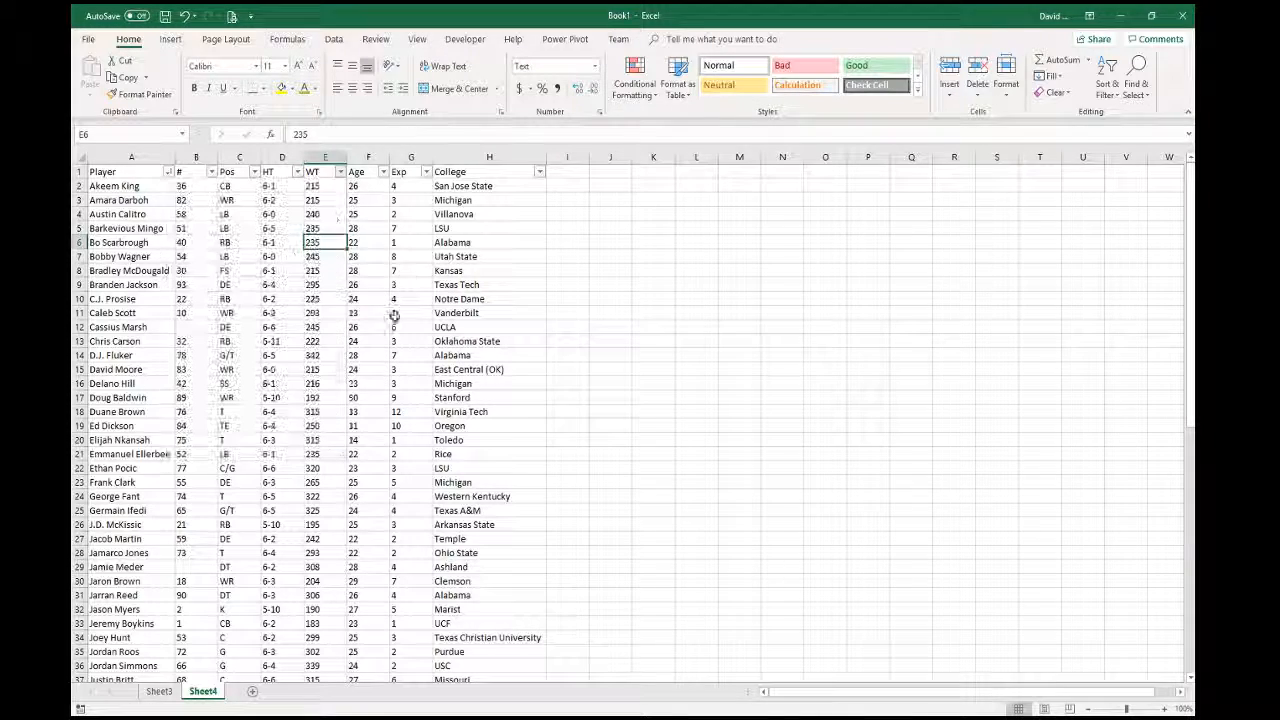
# - Sort the roster by WT largest to smallest, with 342 in cell E2
pyautogui.click(340, 171)
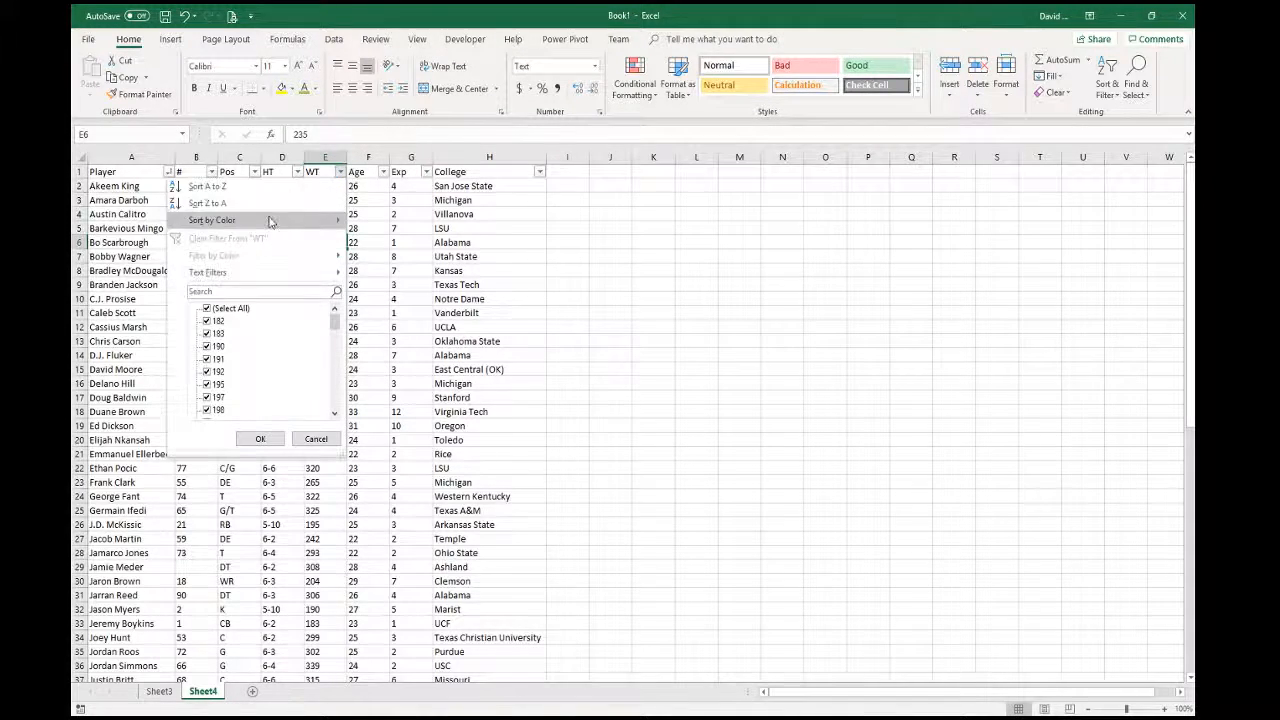
pyautogui.click(215, 205)
pyautogui.scroll(-15, 481, 581)
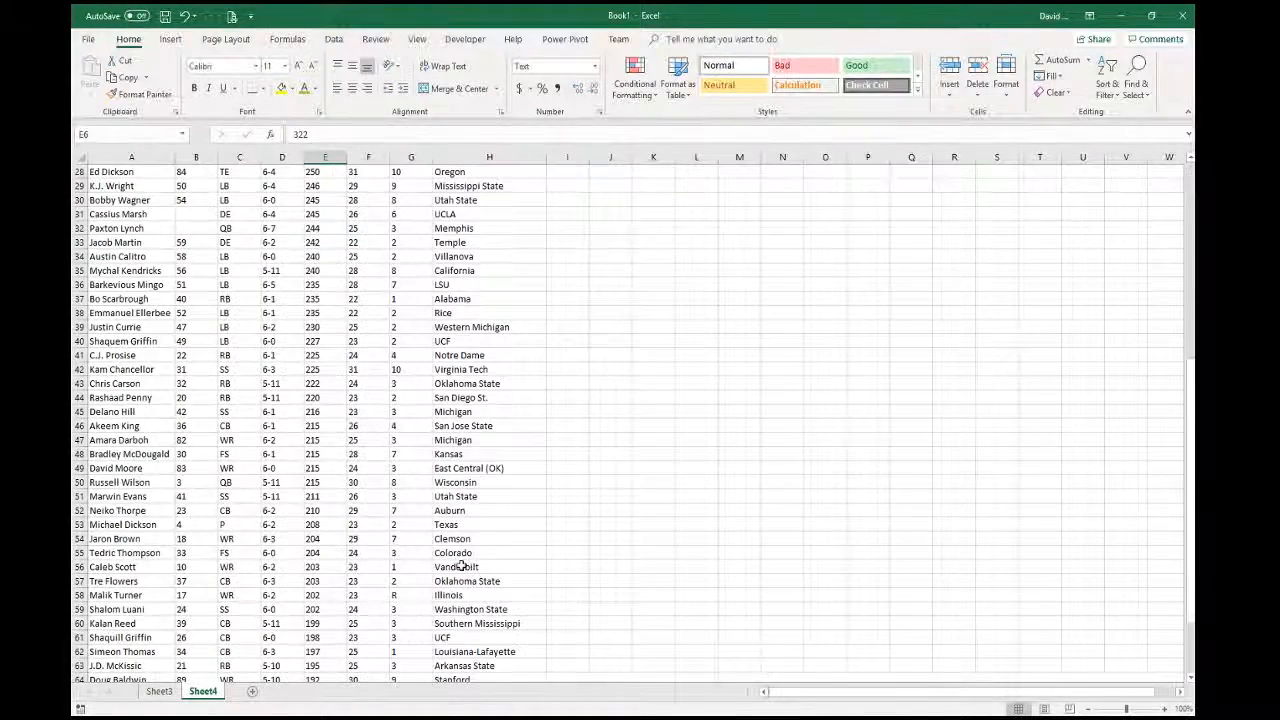
pyautogui.scroll(15, 354, 583)
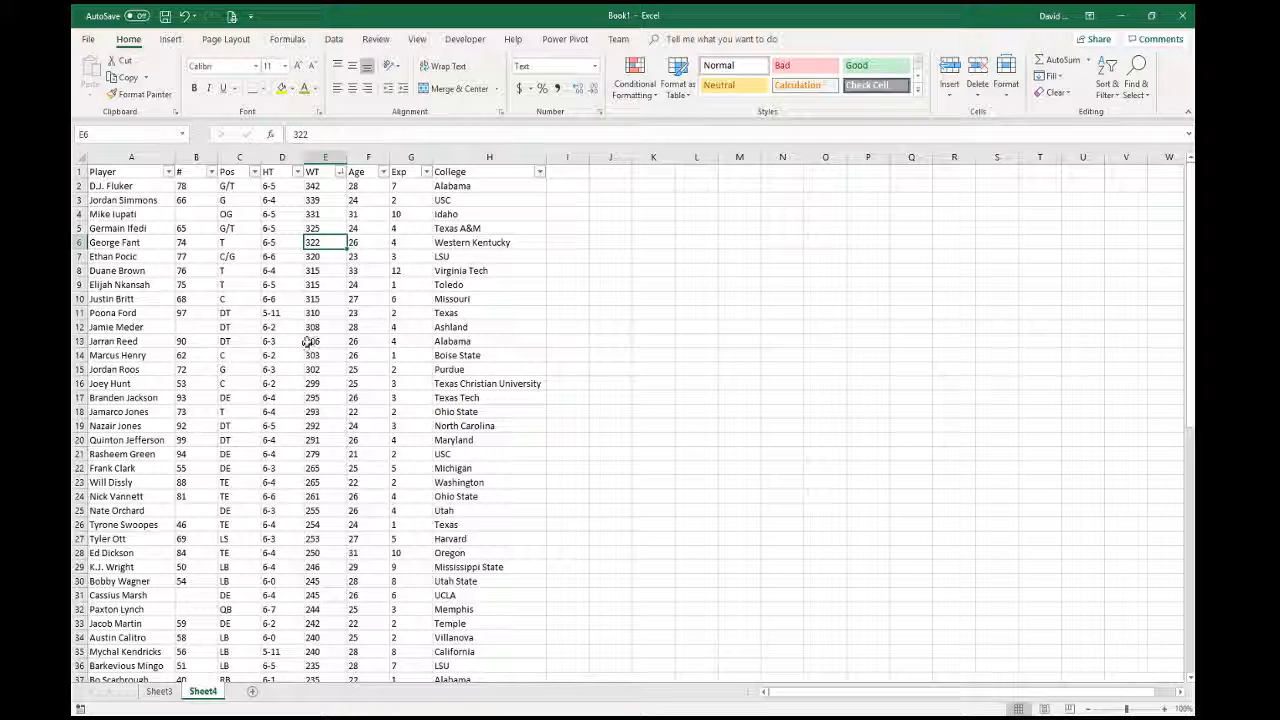
pyautogui.click(312, 186)
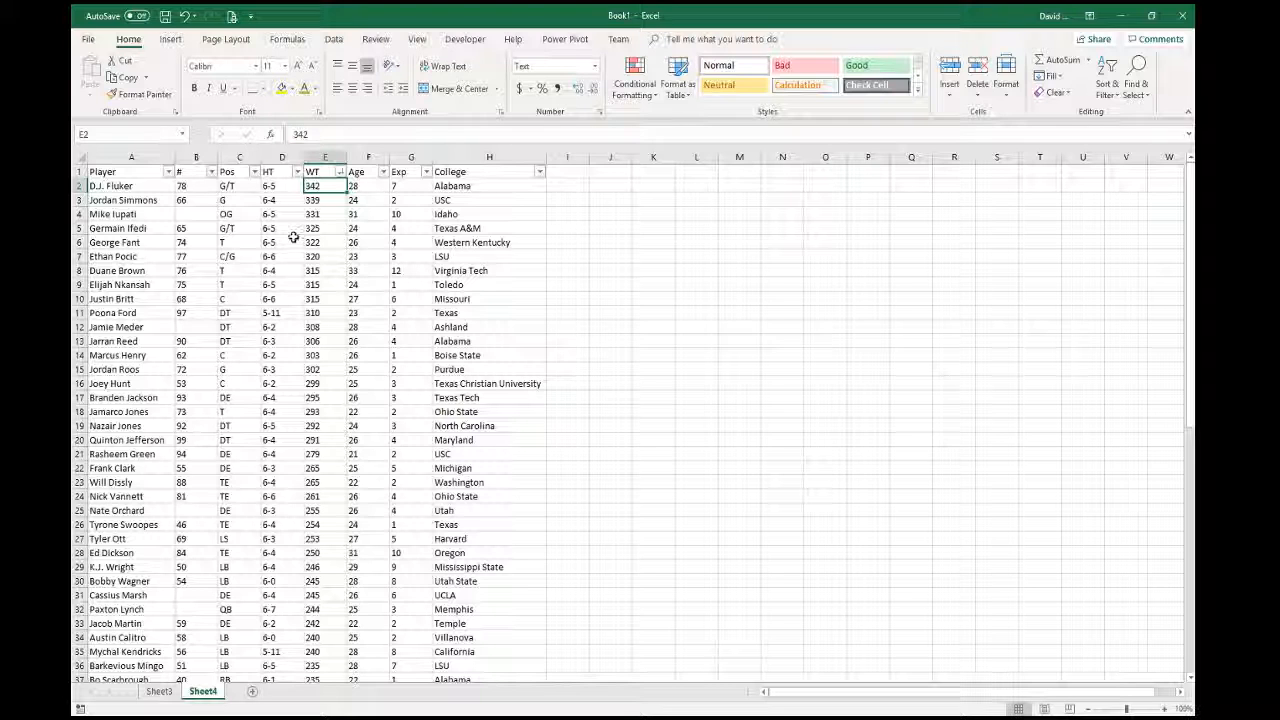
# - Apply the Number format to the WT, Age, # and Exp columns together
pyautogui.click(325, 157)
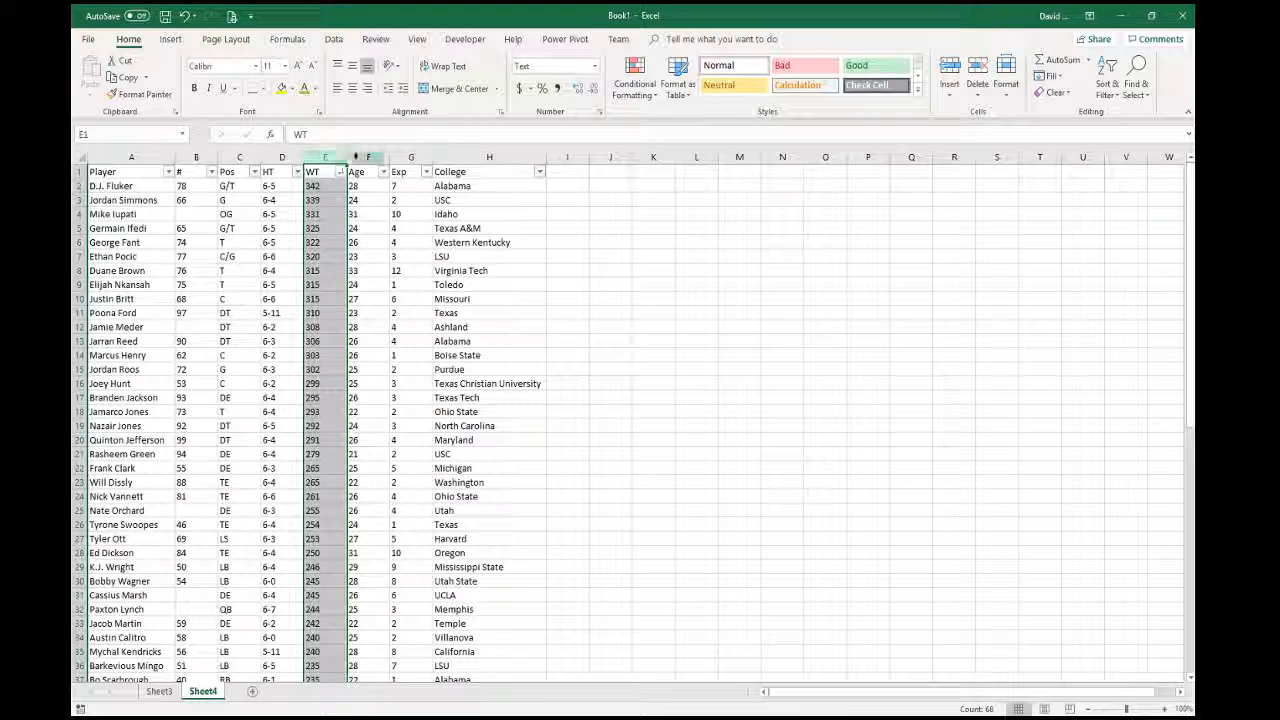
pyautogui.keyDown('ctrl'); pyautogui.click(361, 157); pyautogui.keyUp('ctrl')
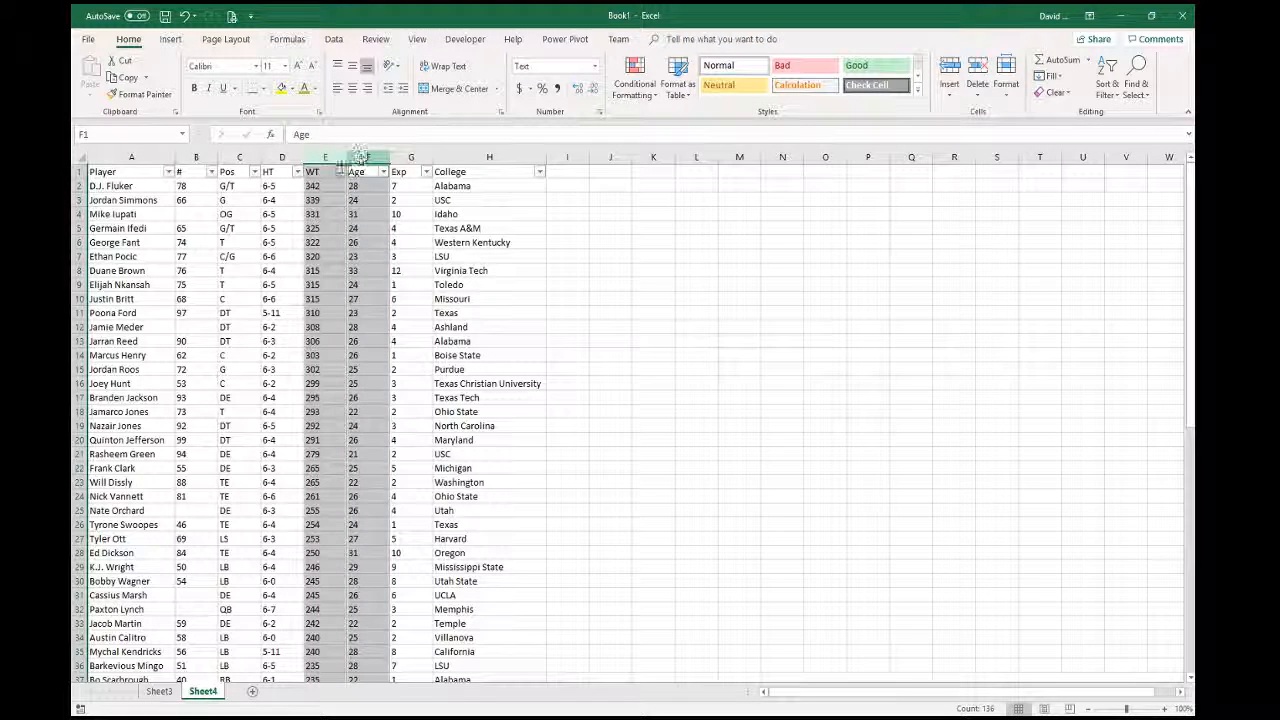
pyautogui.keyDown('ctrl'); pyautogui.click(187, 157); pyautogui.keyUp('ctrl')
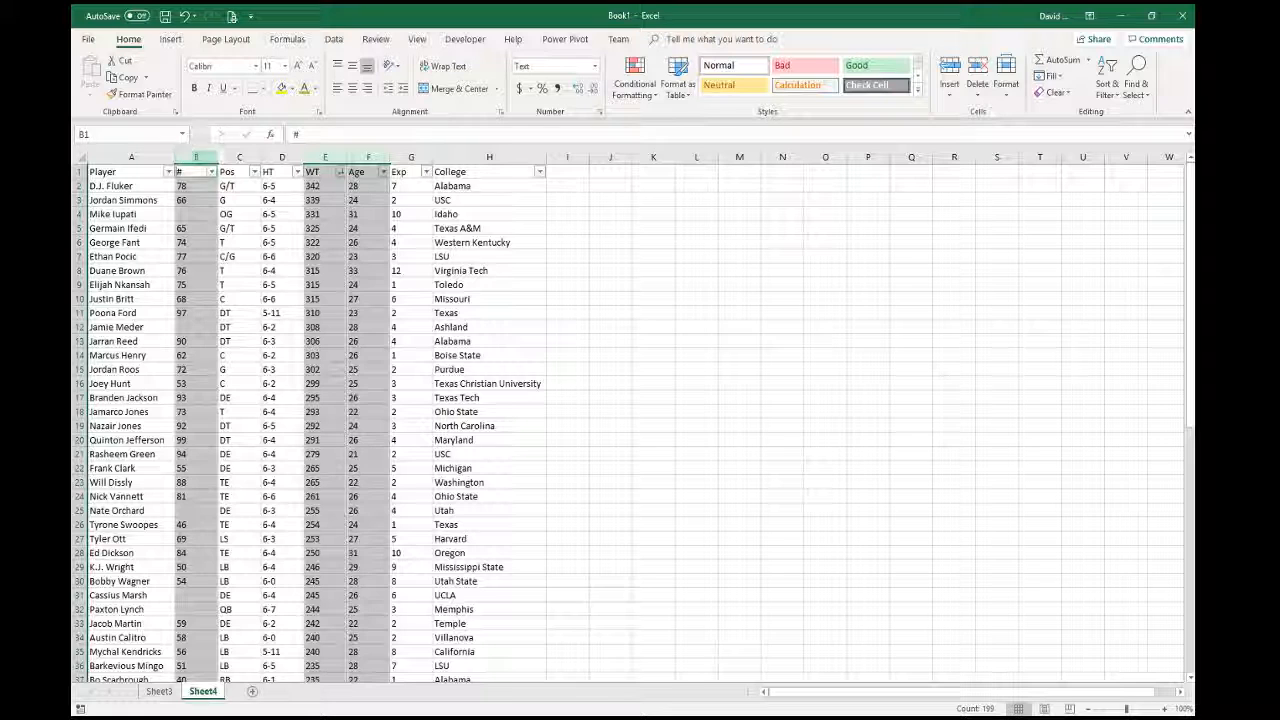
pyautogui.keyDown('ctrl'); pyautogui.click(411, 157); pyautogui.keyUp('ctrl')
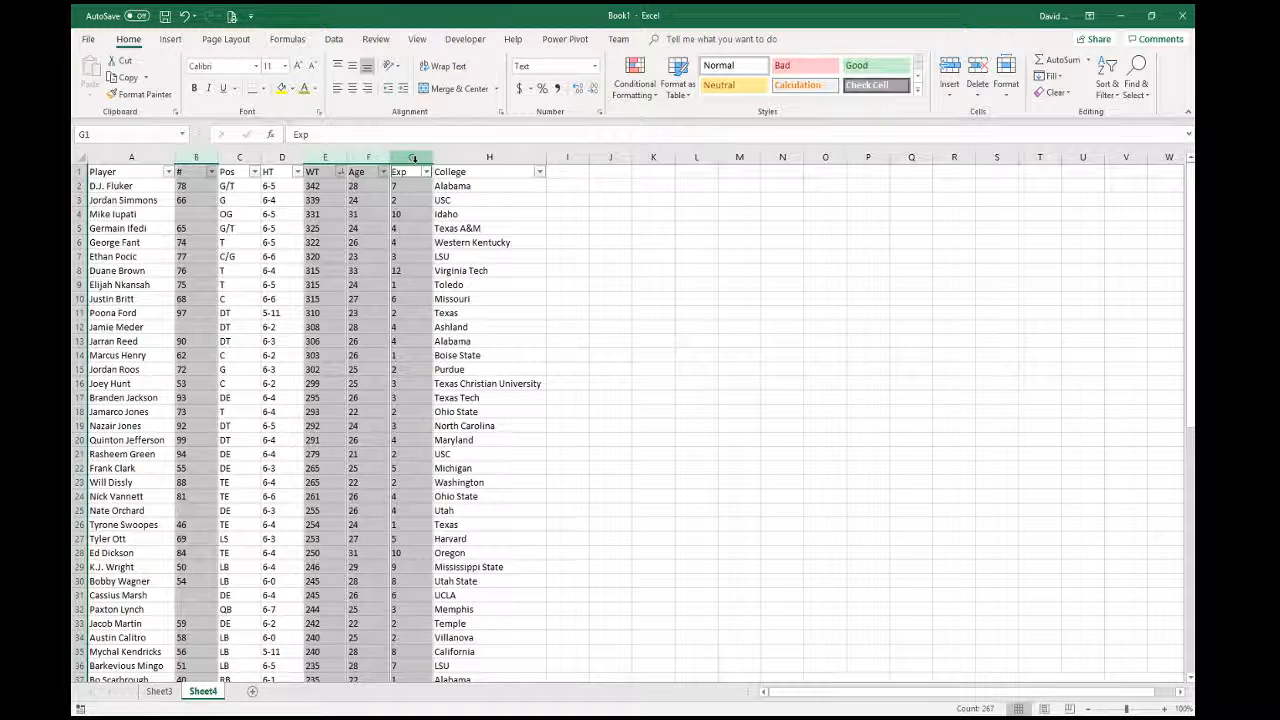
pyautogui.click(595, 68)
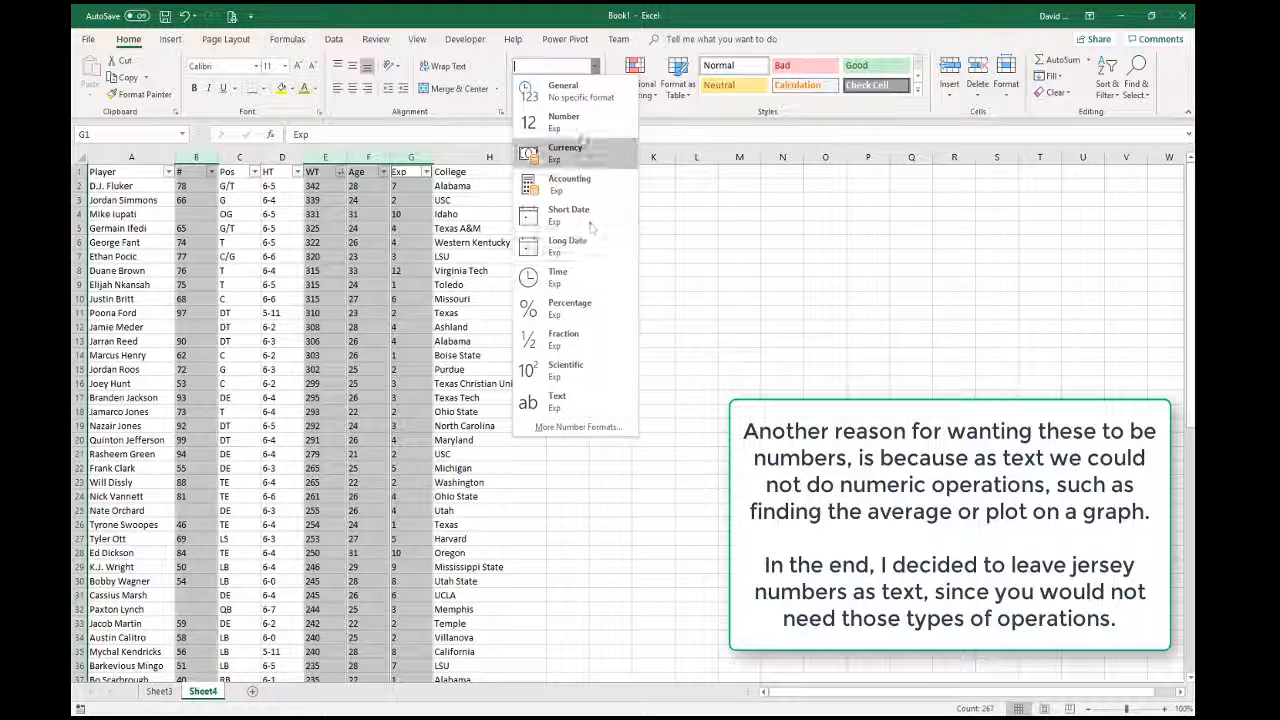
pyautogui.click(578, 122)
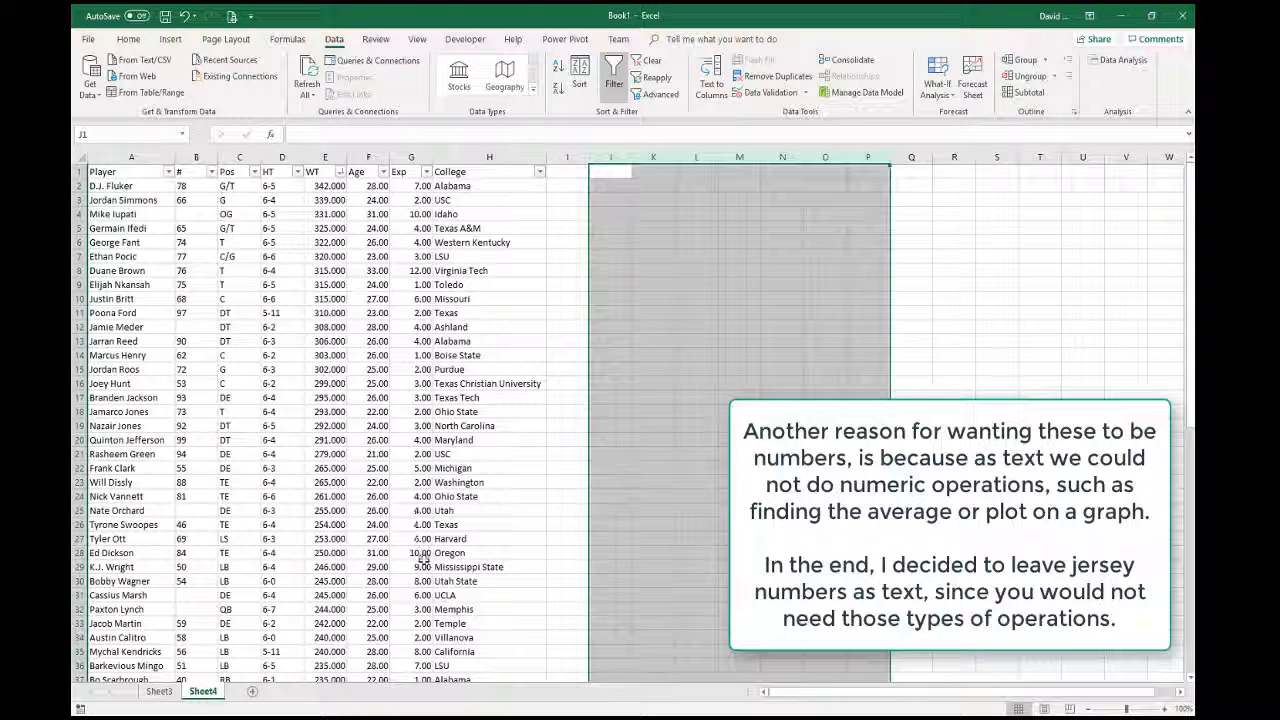
pyautogui.scroll(-7, 428, 603)
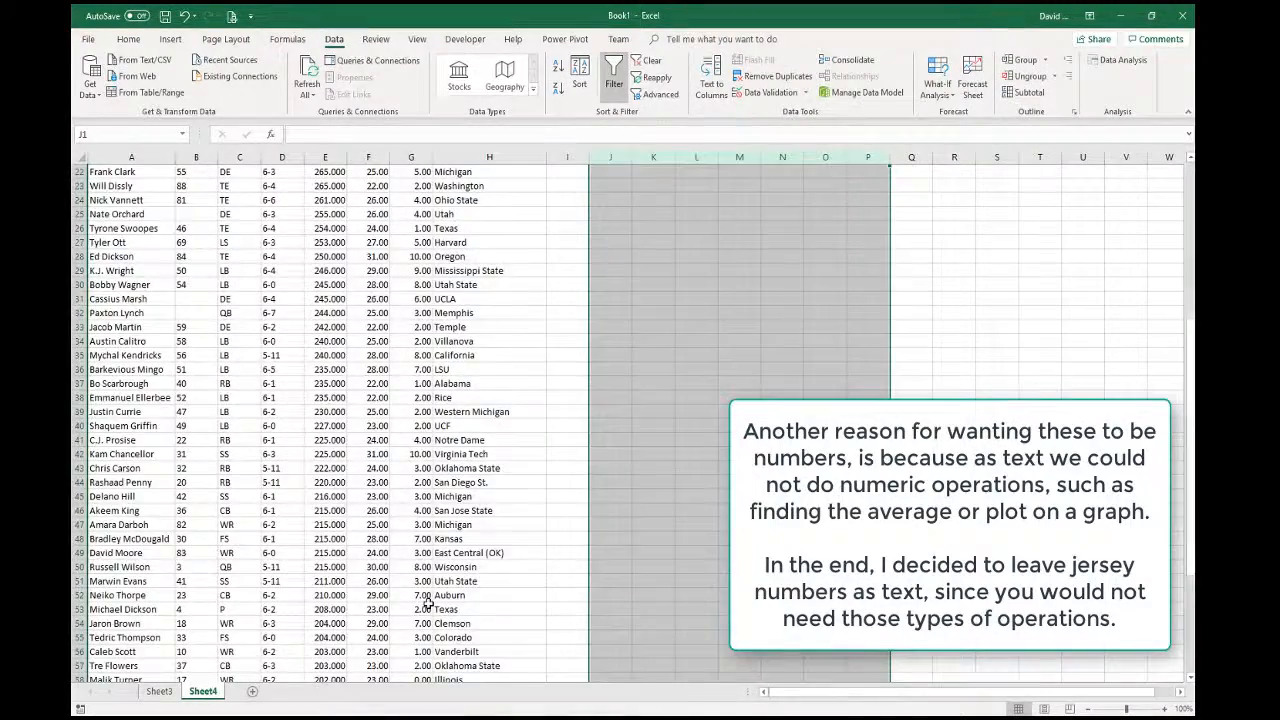
pyautogui.scroll(7, 428, 603)
pyautogui.scroll(-7, 422, 460)
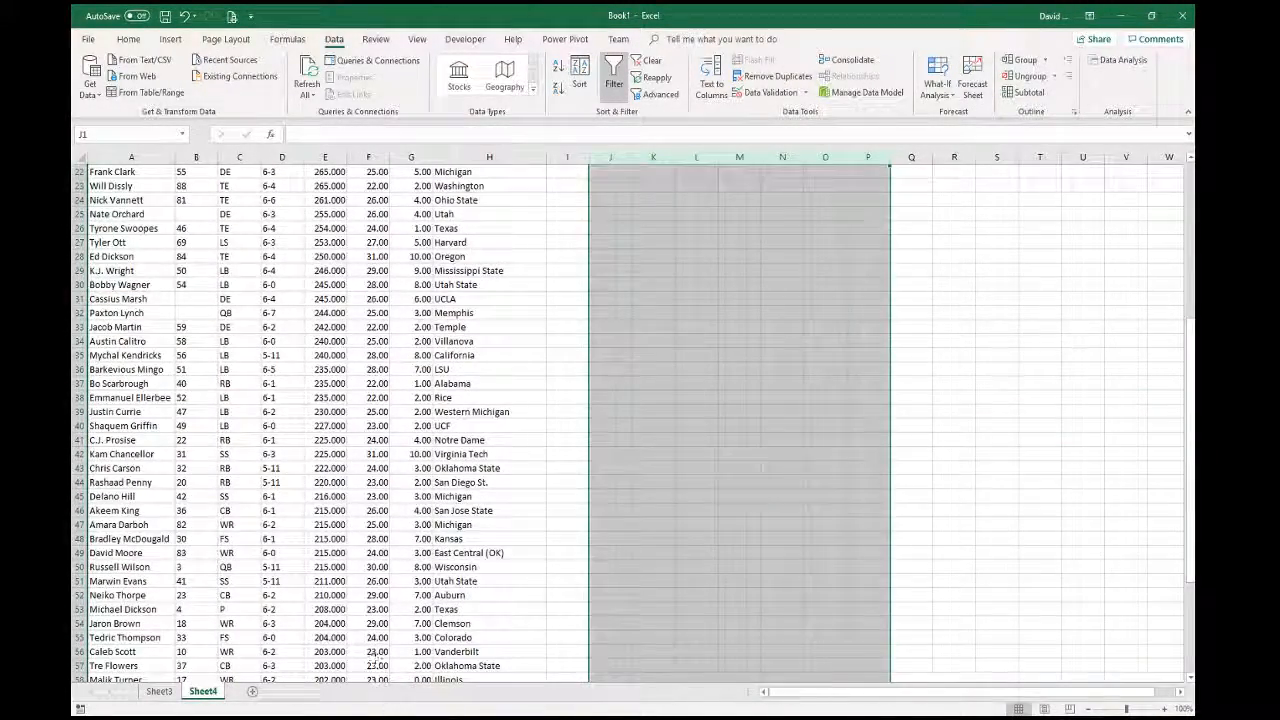
pyautogui.scroll(-1, 424, 614)
pyautogui.click(420, 638)
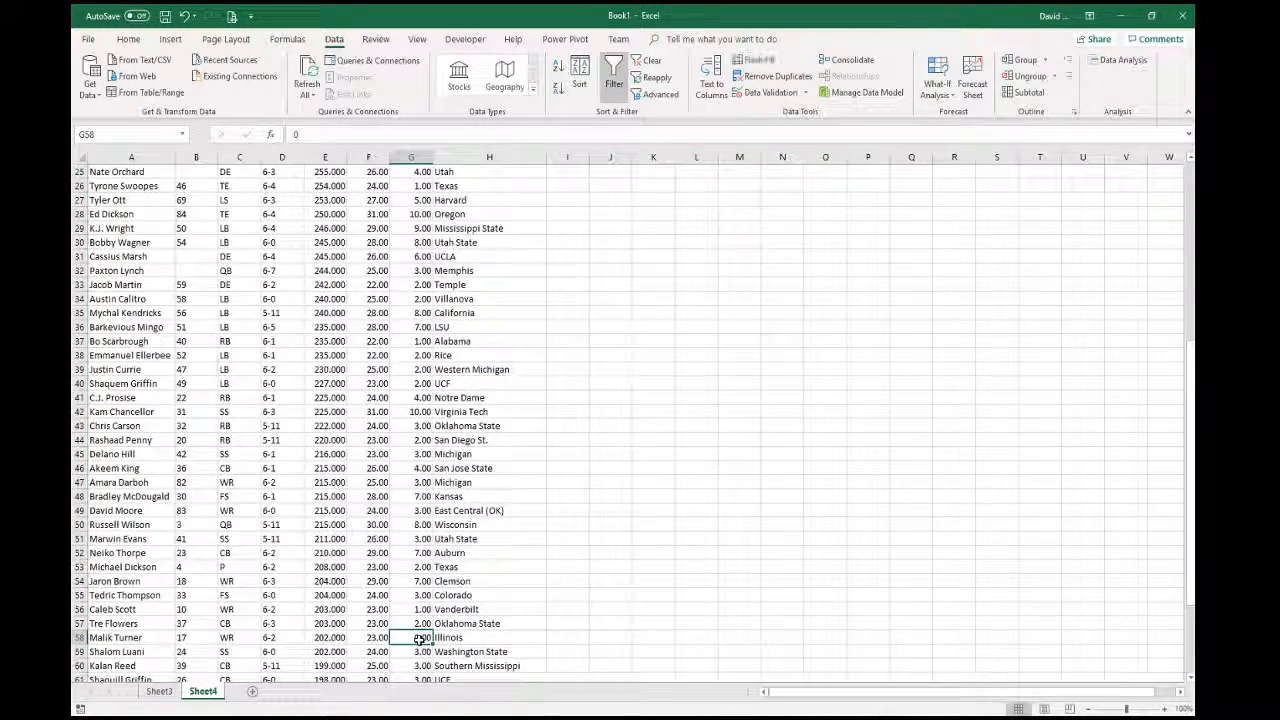
pyautogui.scroll(8, 422, 630)
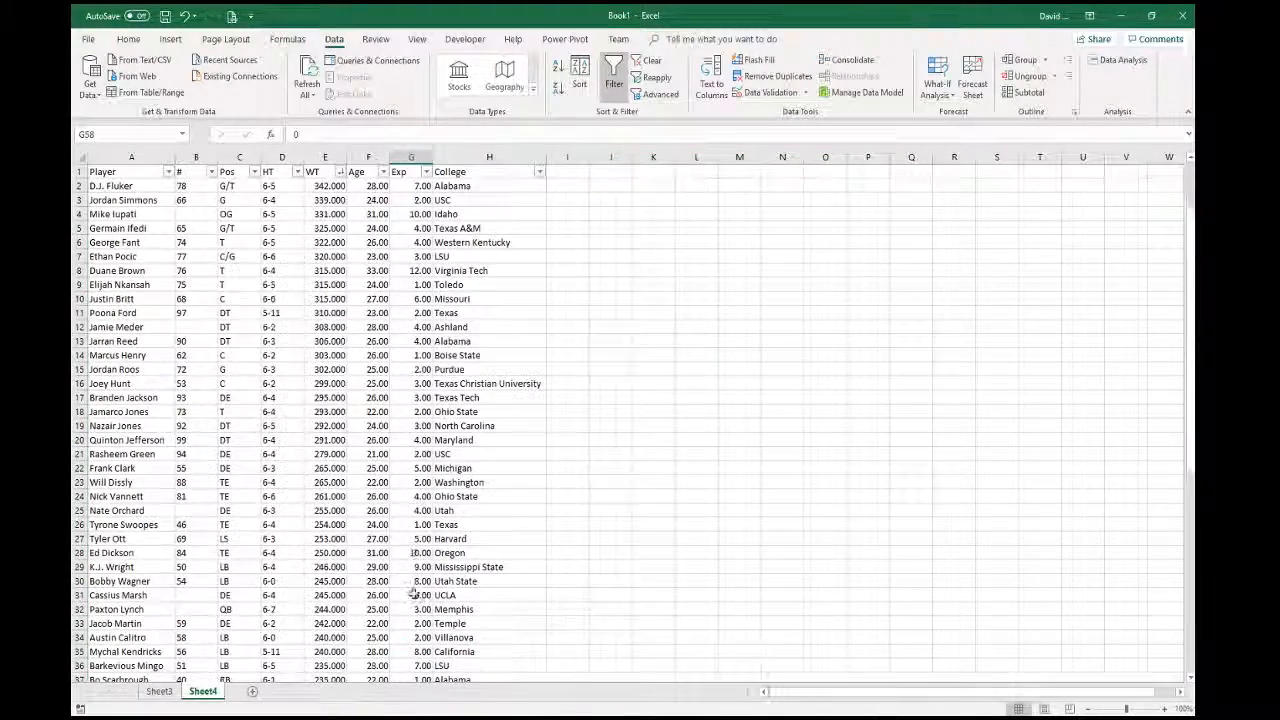
# - Decrease decimals twice on each of the WT, Age and Exp columns to show whole numbers
pyautogui.click(325, 160)
pyautogui.click(128, 39)
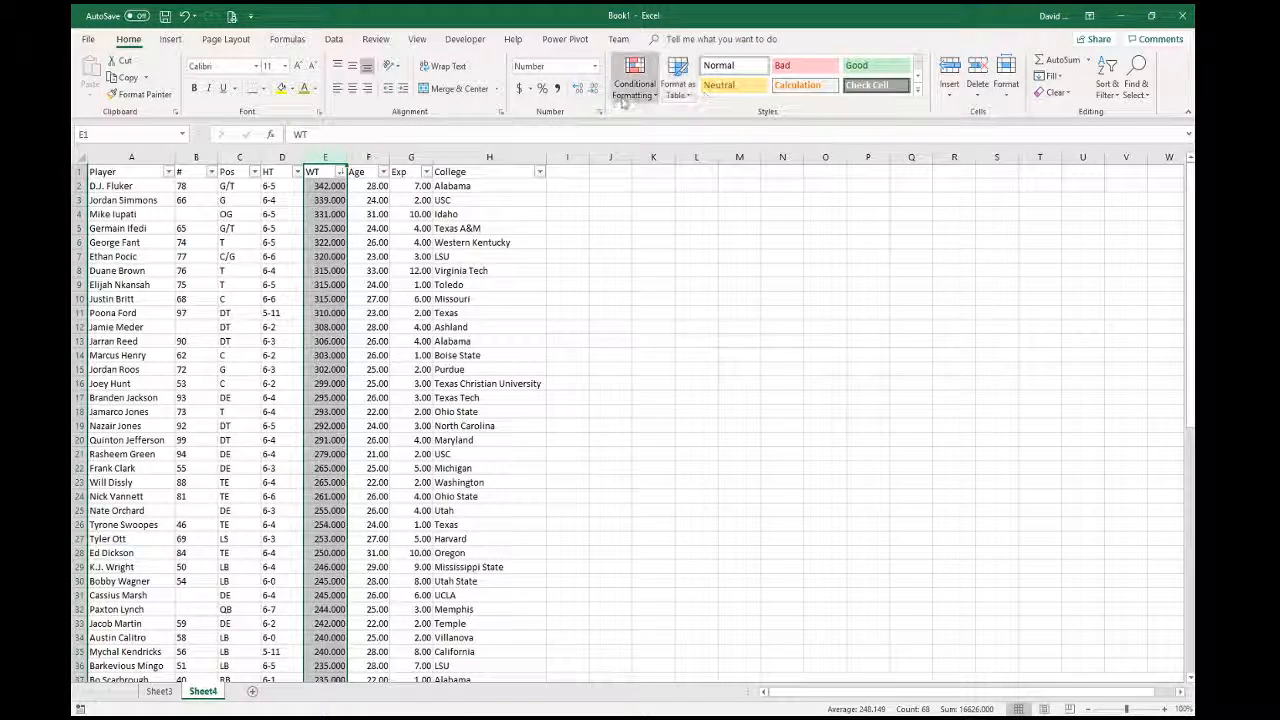
pyautogui.click(592, 89)
pyautogui.click(593, 90)
pyautogui.click(593, 90)
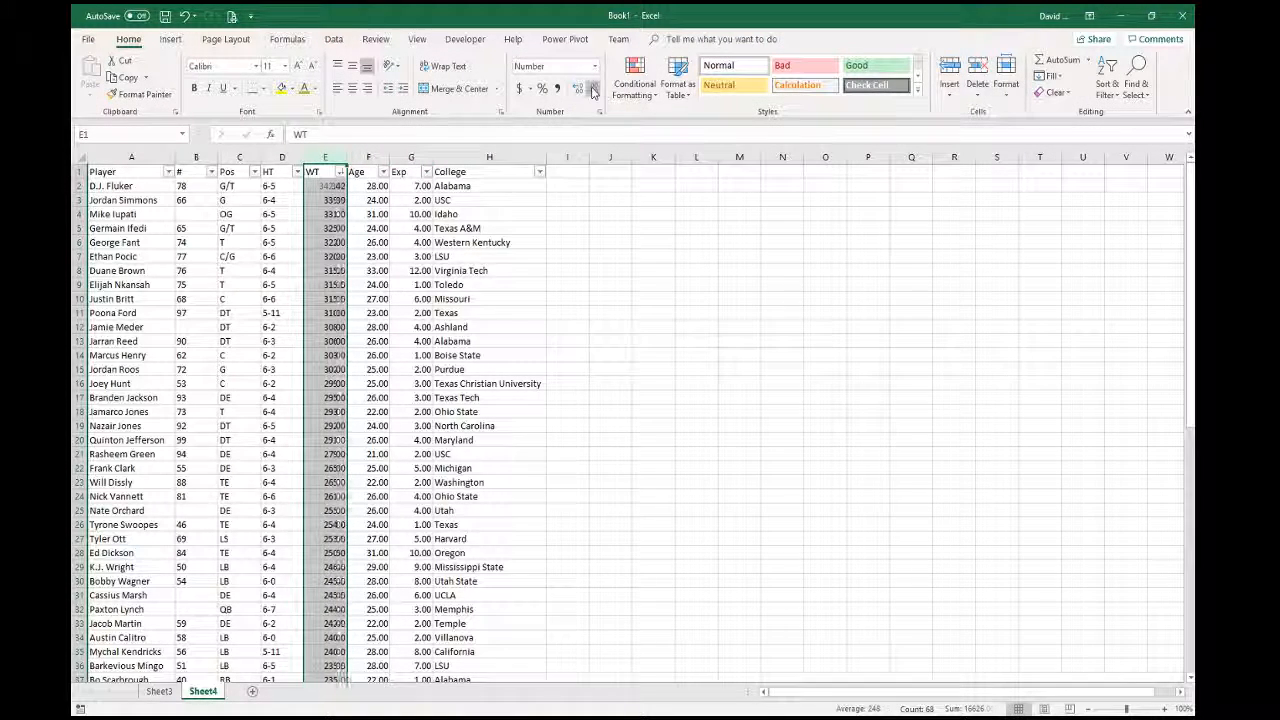
pyautogui.click(368, 157)
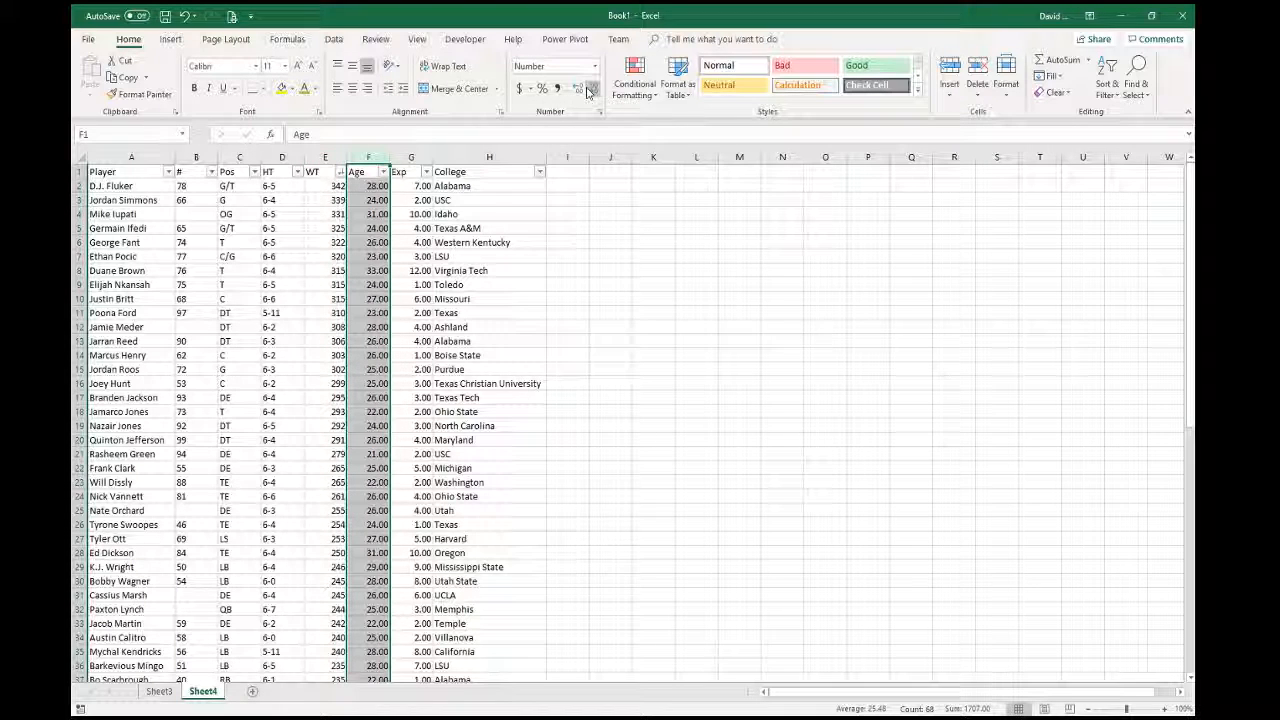
pyautogui.click(593, 89)
pyautogui.click(593, 89)
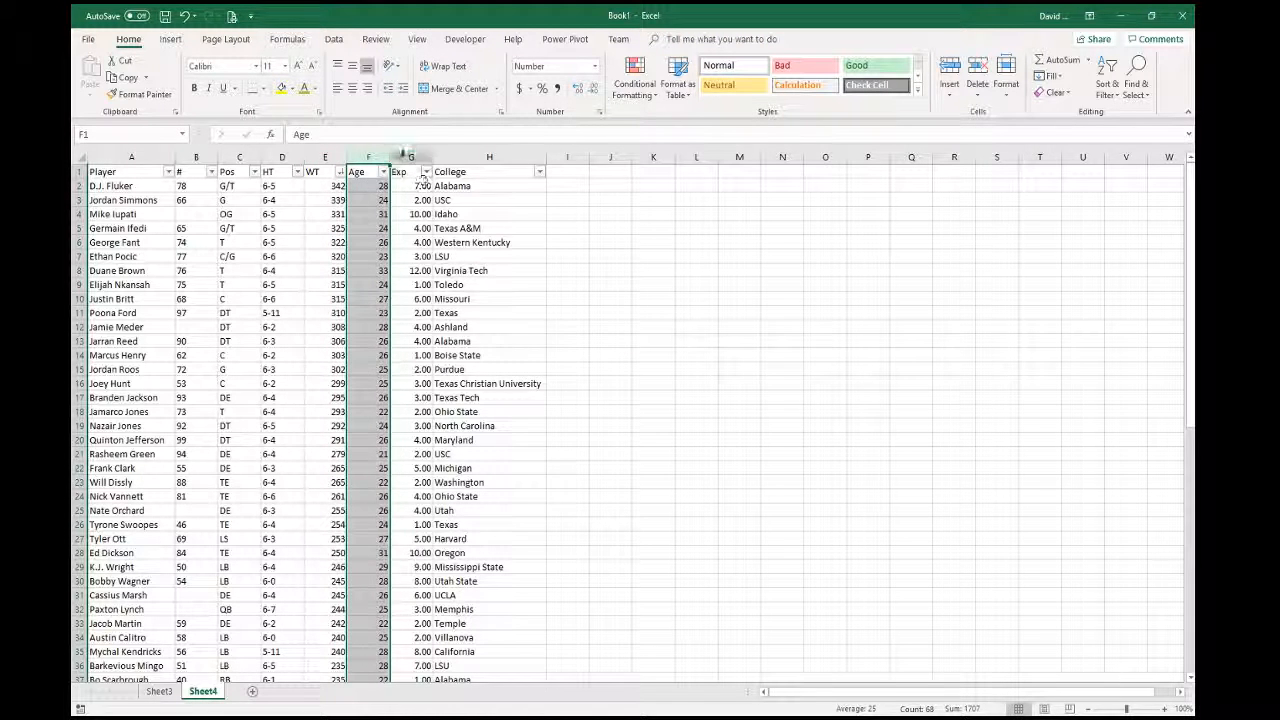
pyautogui.click(408, 157)
pyautogui.click(593, 89)
pyautogui.click(593, 89)
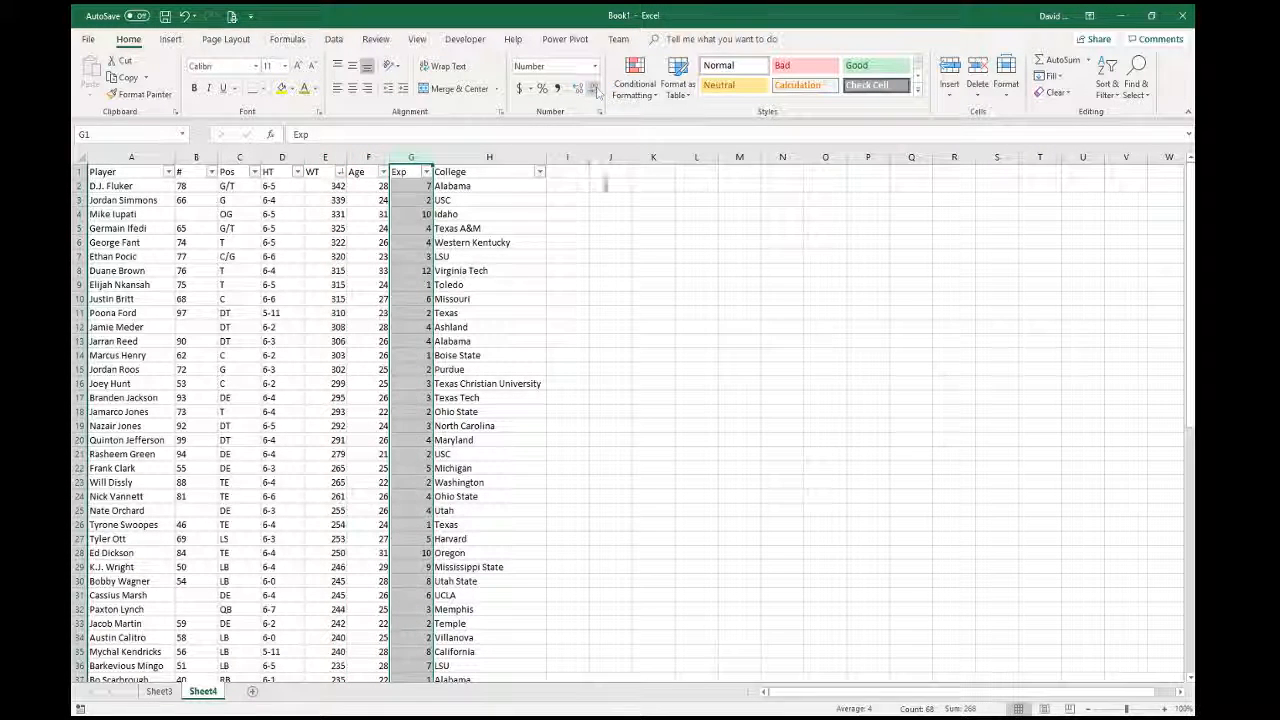
pyautogui.click(653, 481)
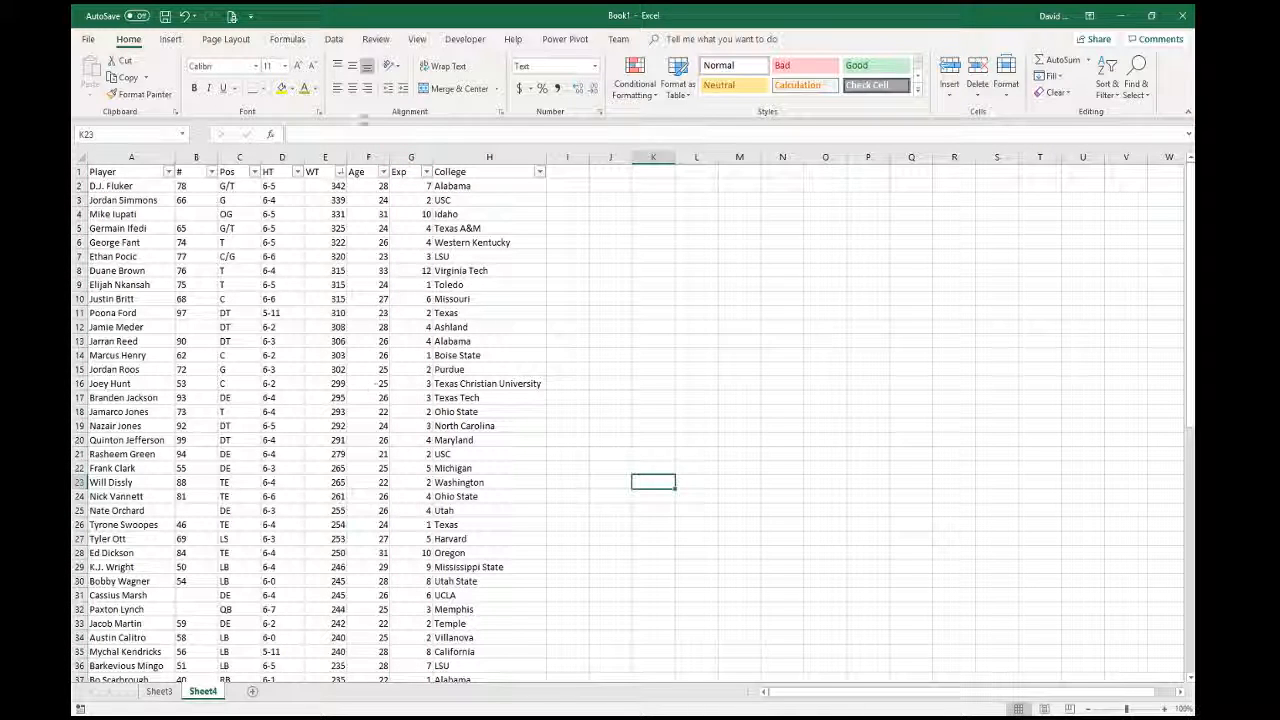
# - Check the WT, Age and Exp filter menus without changing anything
pyautogui.click(340, 172)
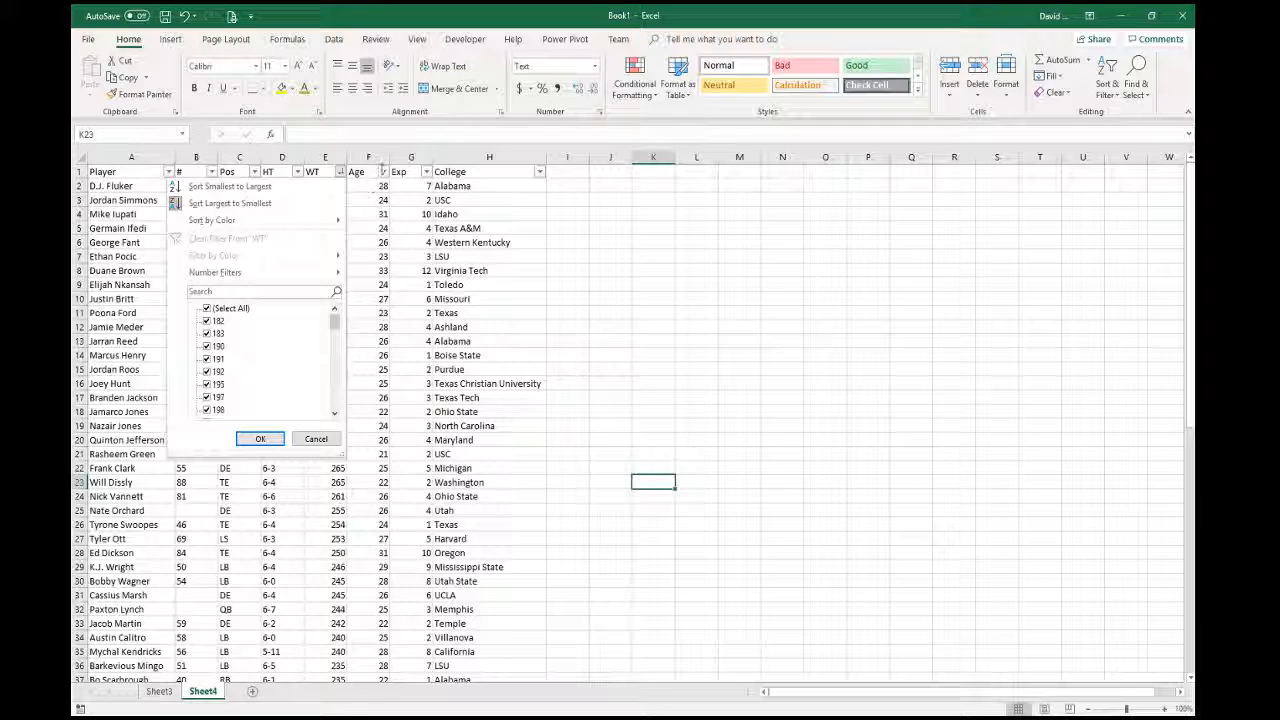
pyautogui.click(383, 171)
pyautogui.click(384, 172)
pyautogui.click(410, 172)
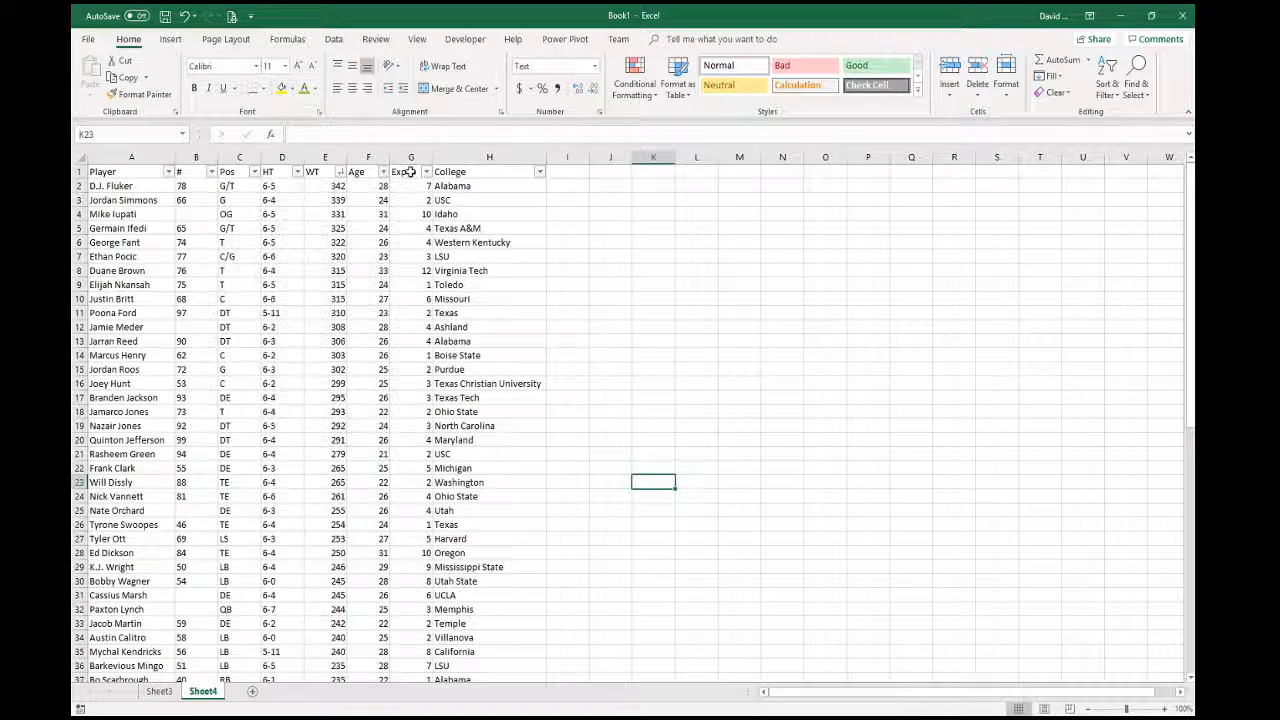
pyautogui.click(426, 172)
pyautogui.click(620, 294)
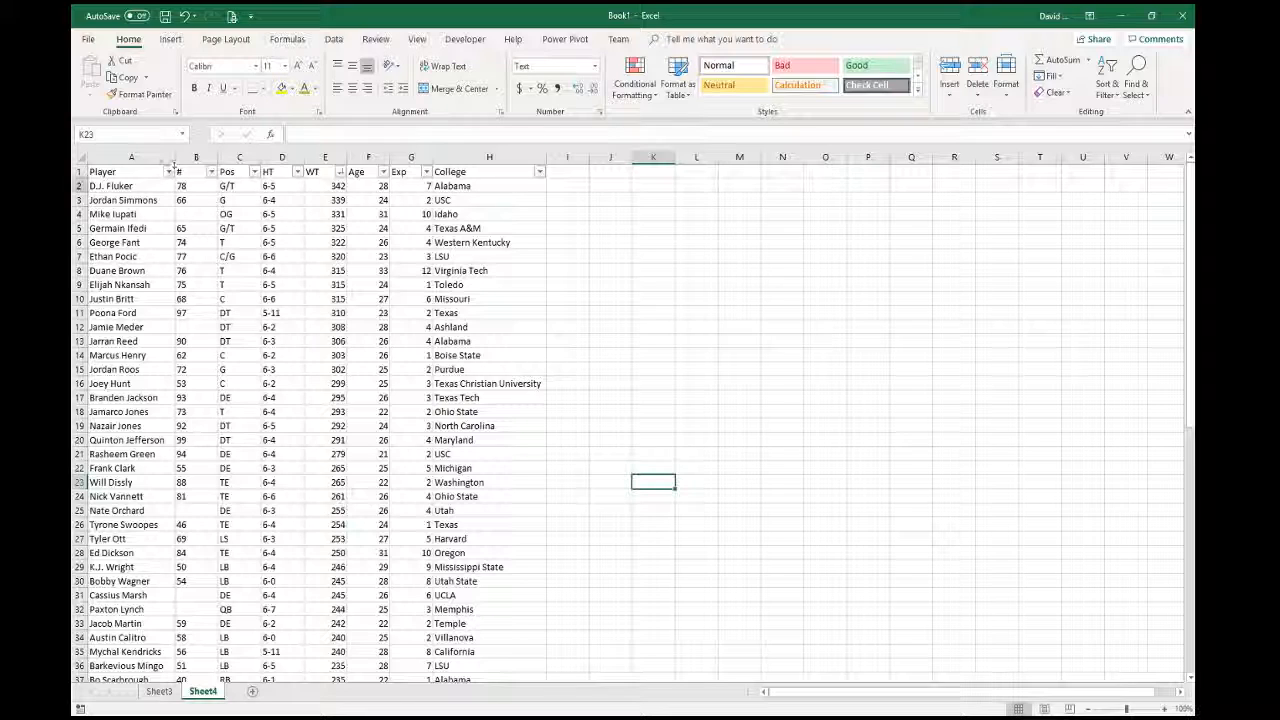
# - Select the Player column A with the Data ribbon tools showing
pyautogui.scroll(-7, 127, 582)
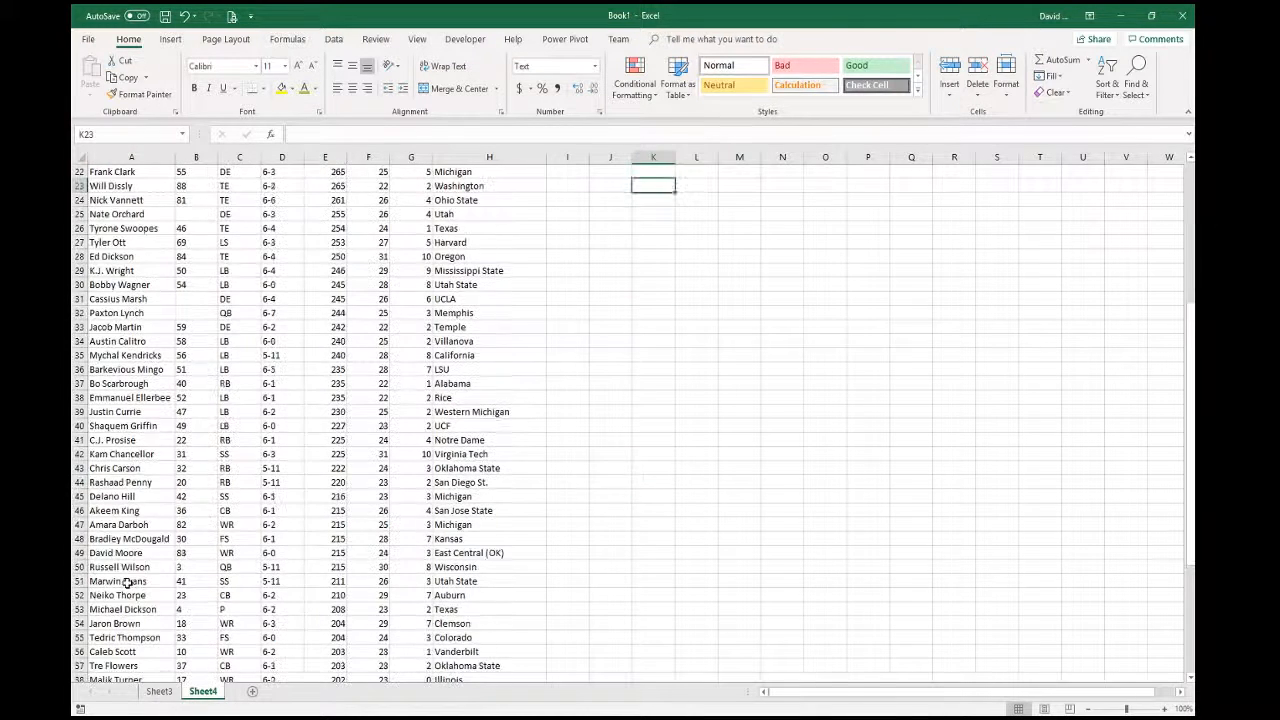
pyautogui.scroll(7, 120, 610)
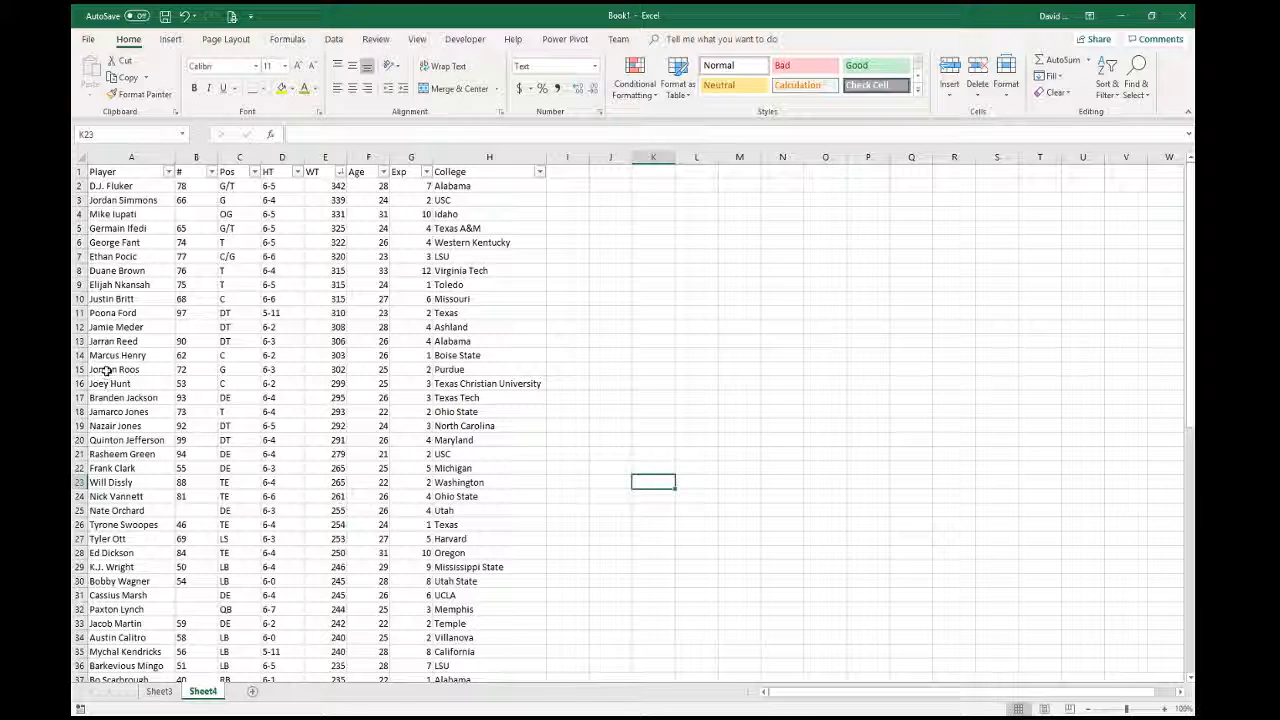
pyautogui.click(119, 157)
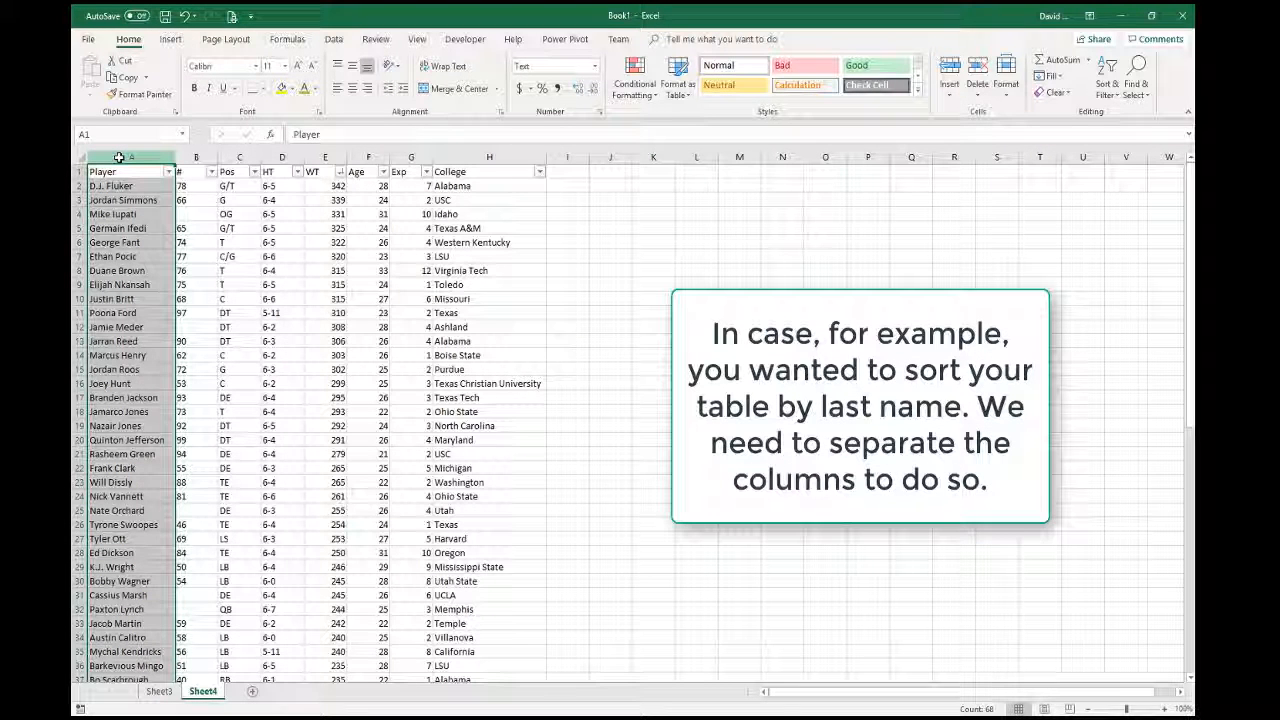
pyautogui.click(334, 39)
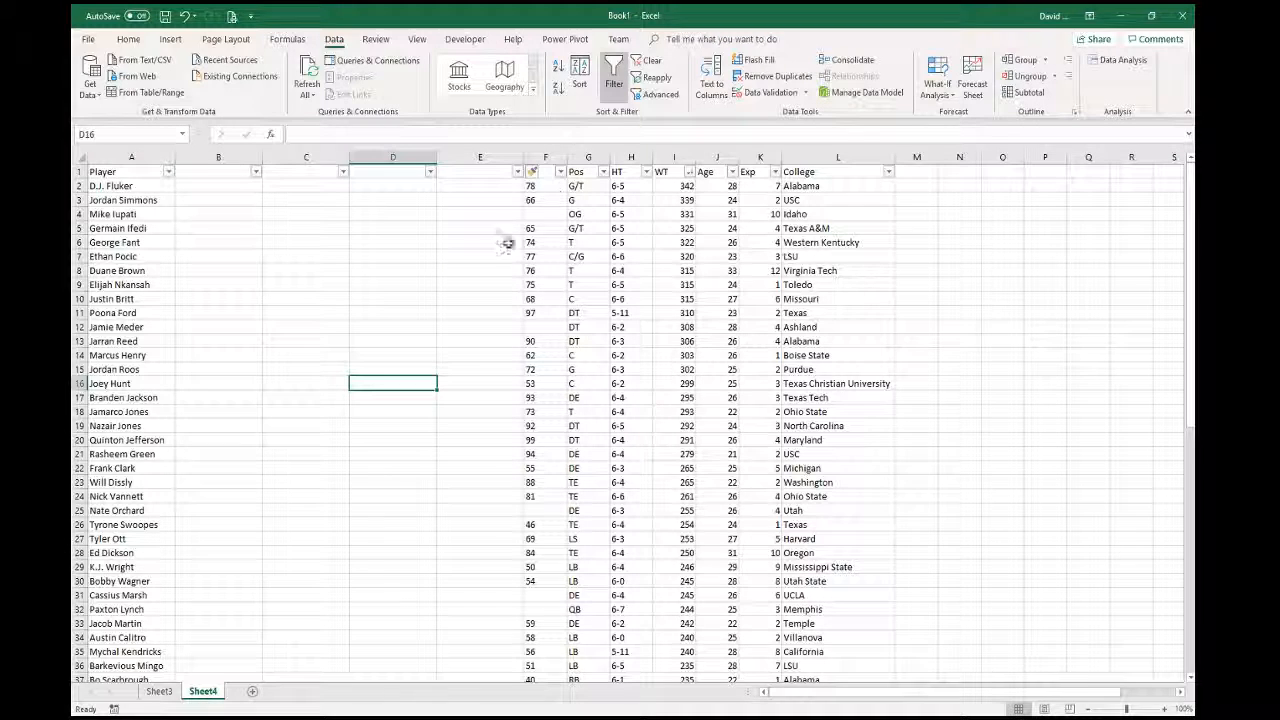
pyautogui.click(131, 157)
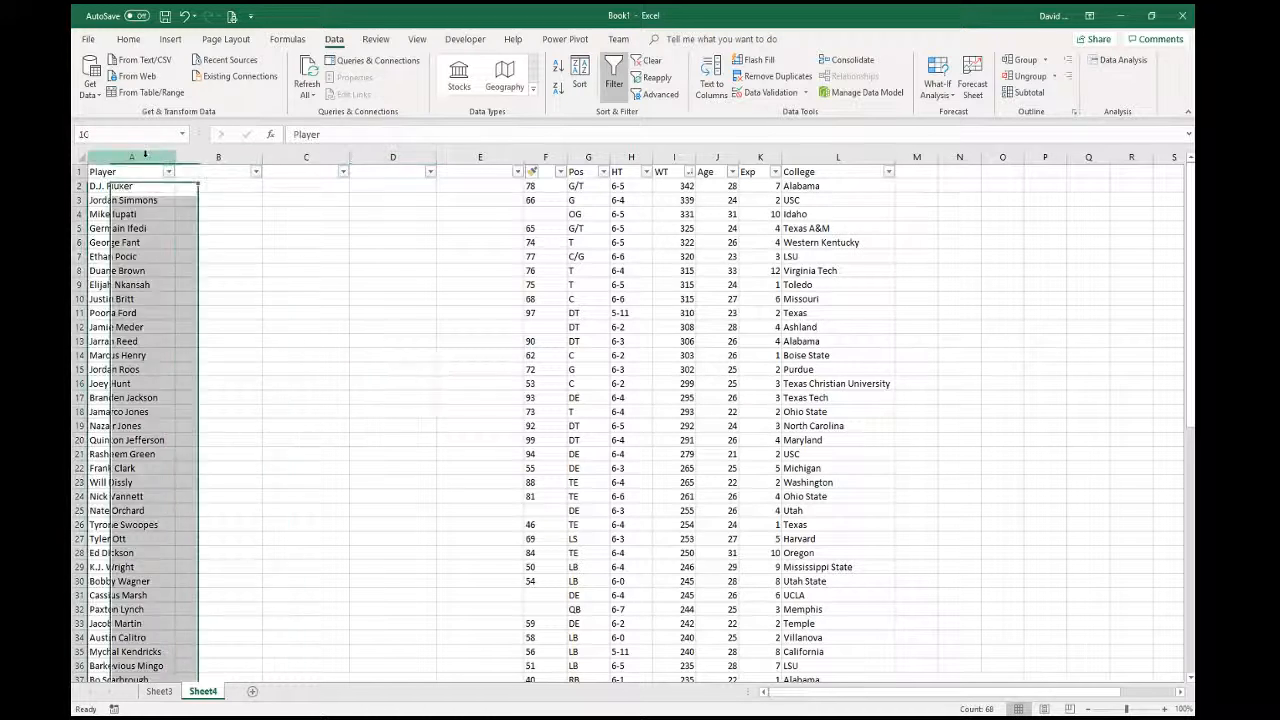
# - Split Player with Text to Columns, delimited by spaces, setting both name columns to Text
pyautogui.click(706, 84)
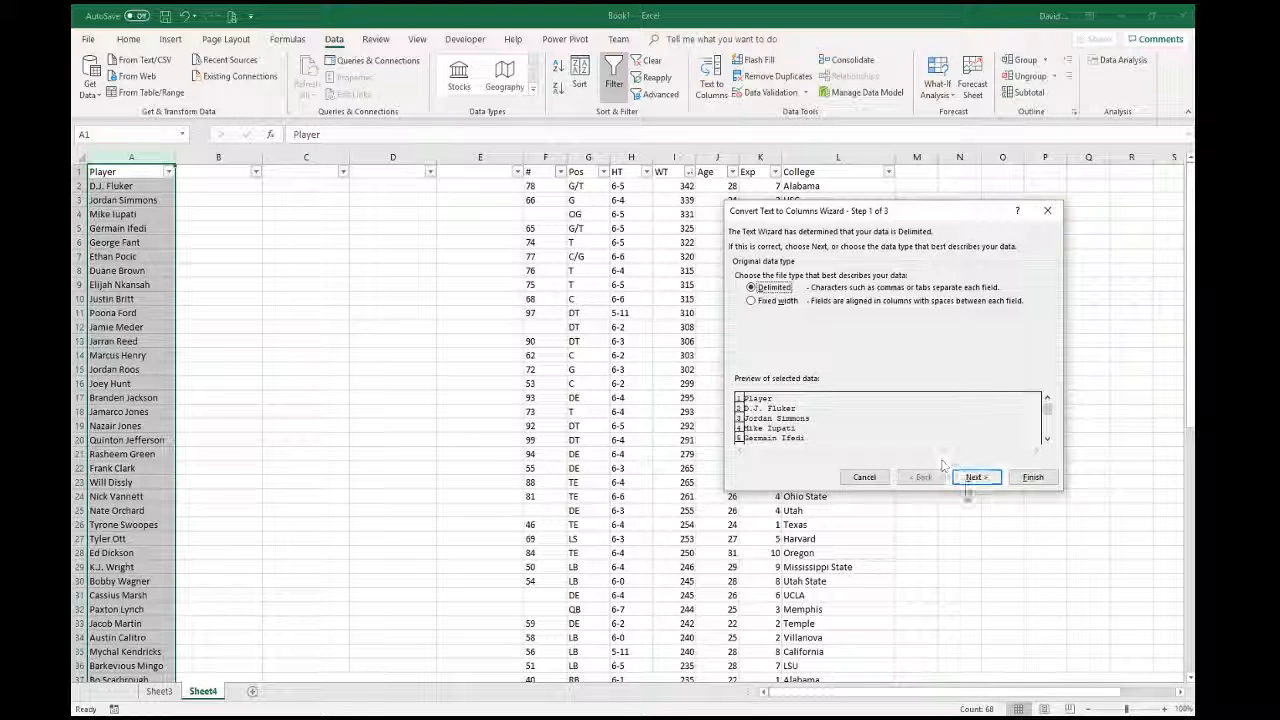
pyautogui.click(976, 477)
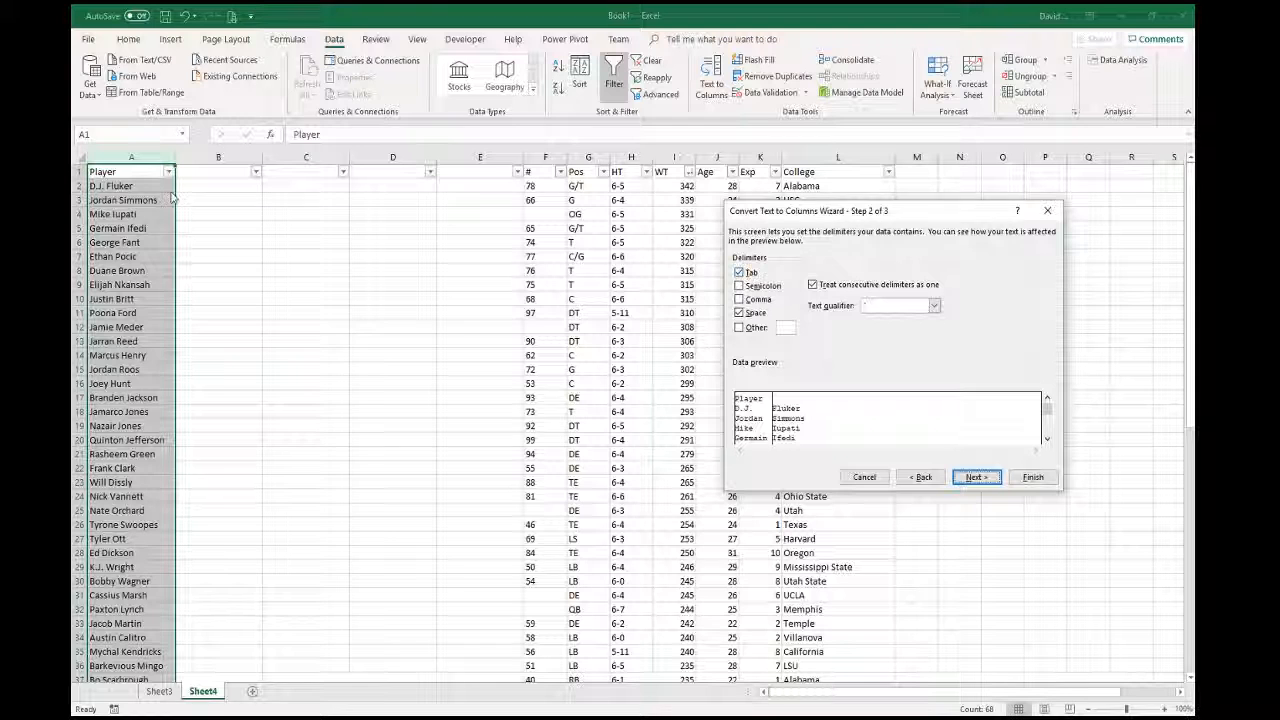
pyautogui.click(972, 477)
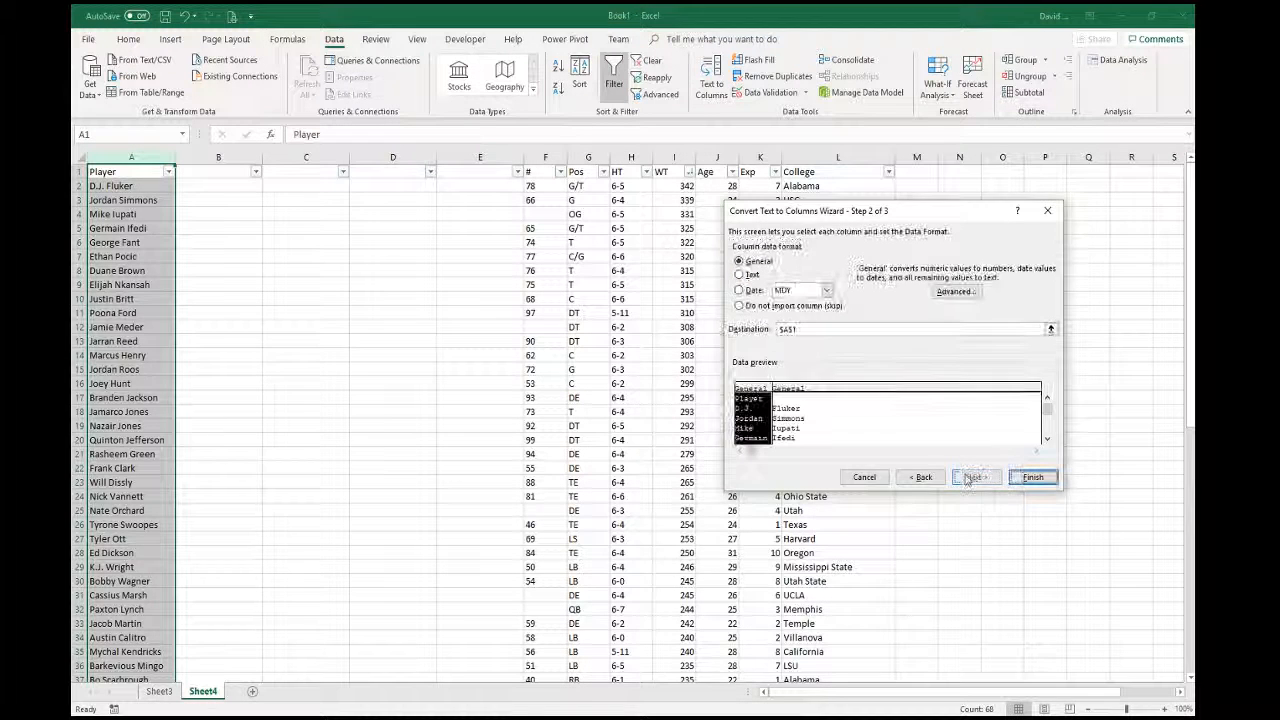
pyautogui.click(741, 275)
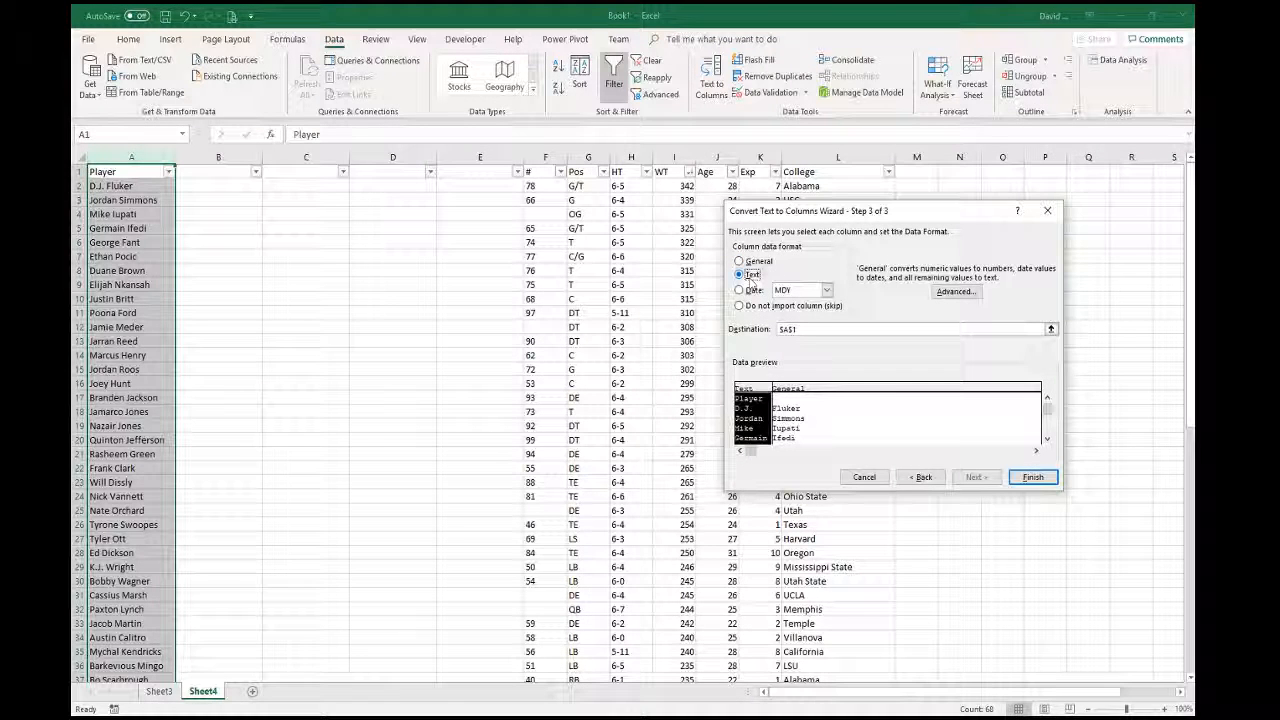
pyautogui.click(808, 425)
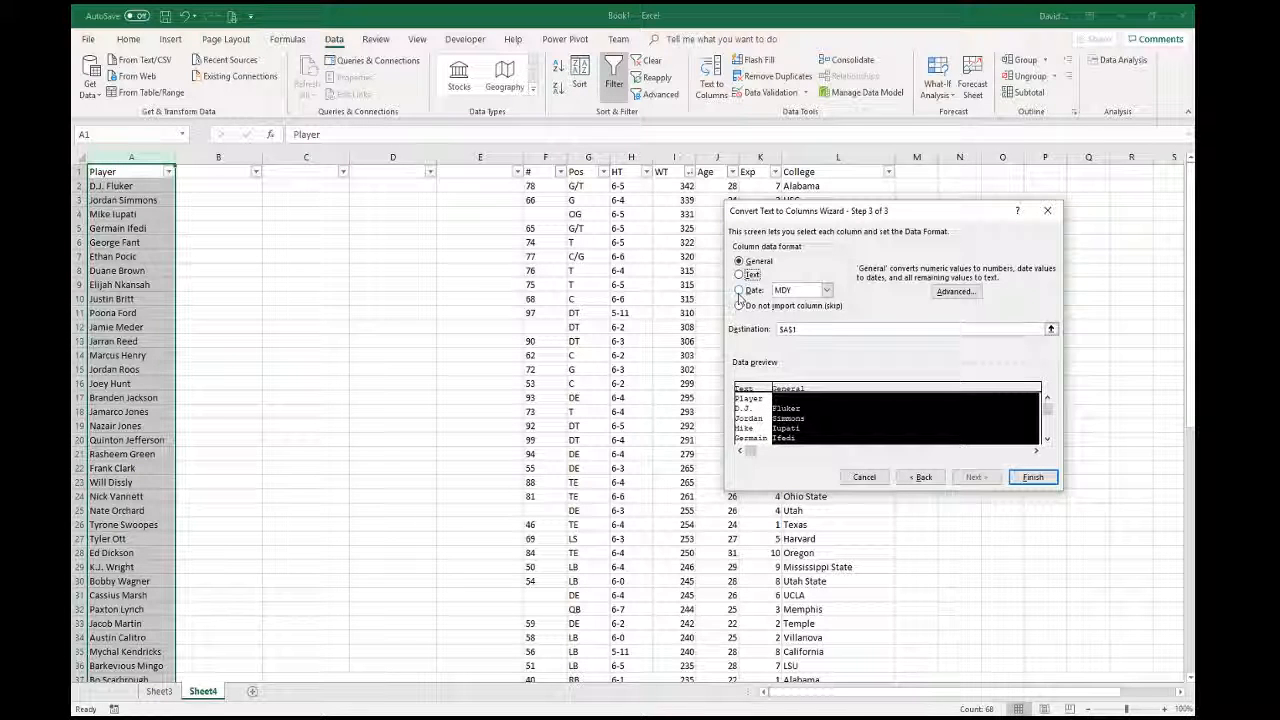
pyautogui.click(740, 292)
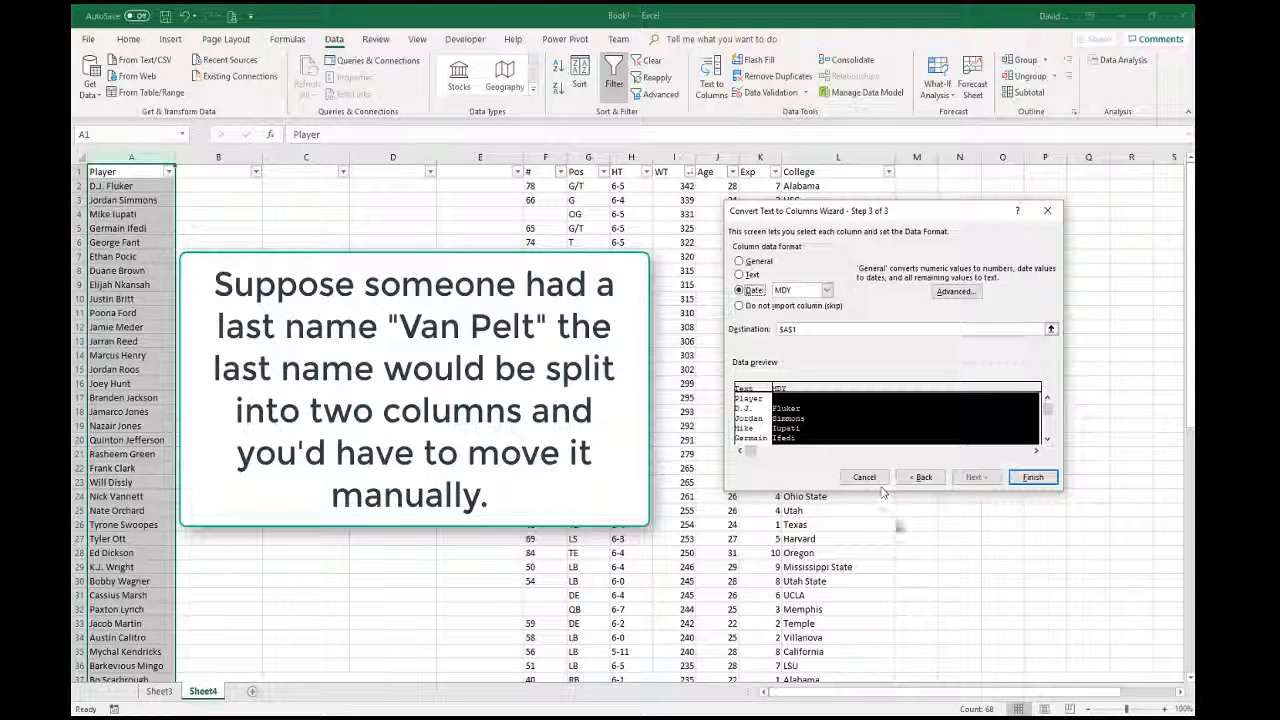
pyautogui.click(740, 275)
# - Finish the name split and delete the empty columns C through E
pyautogui.click(1029, 480)
pyautogui.scroll(-4, 263, 617)
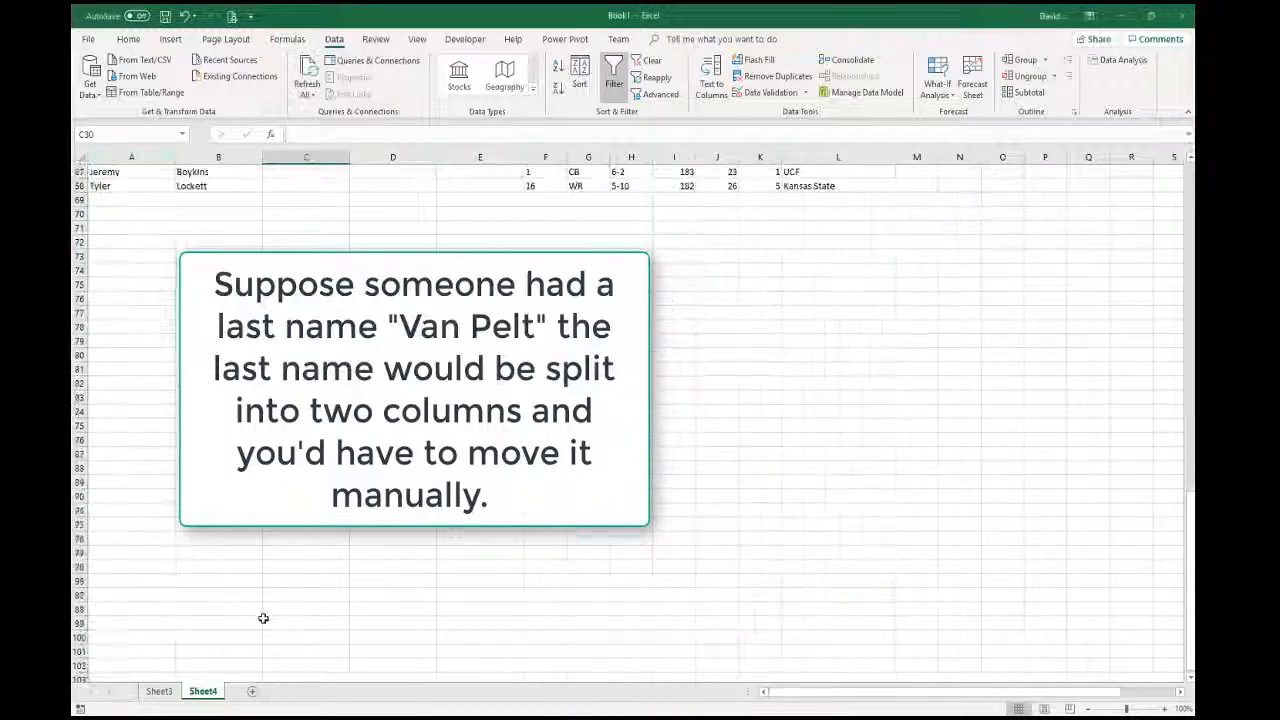
pyautogui.scroll(18, 263, 614)
pyautogui.scroll(4, 263, 607)
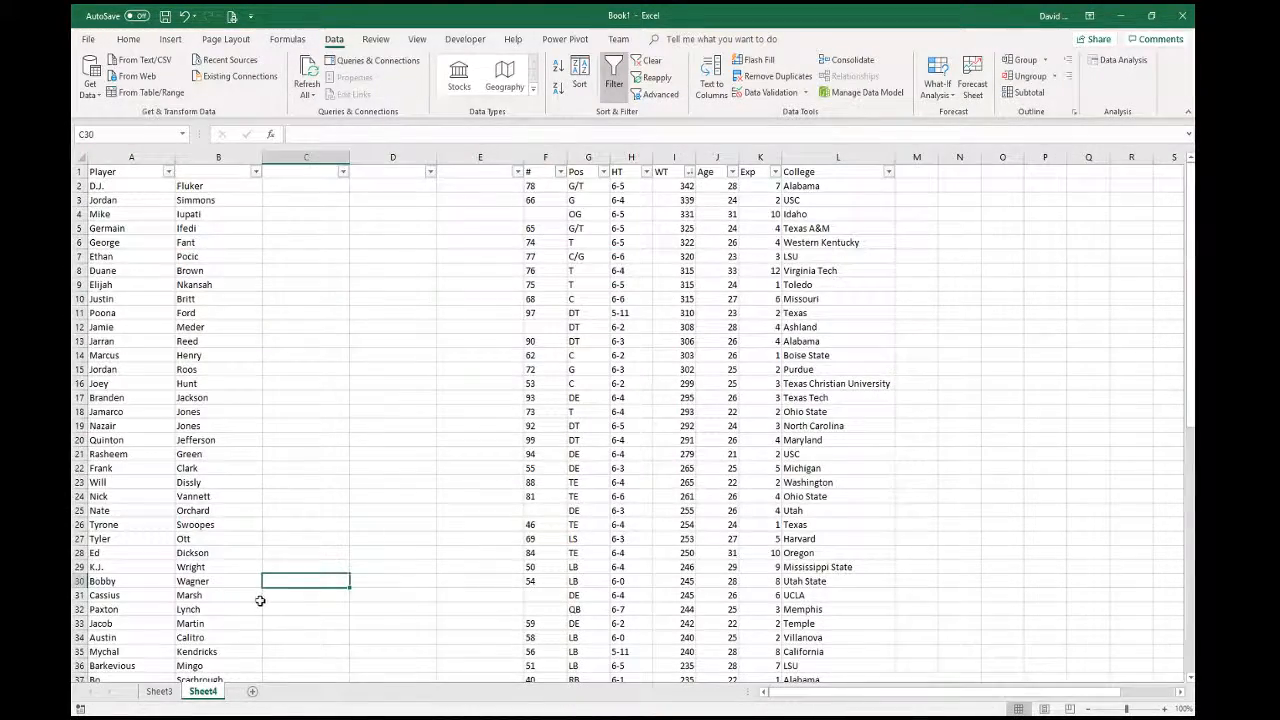
pyautogui.scroll(-9, 261, 602)
pyautogui.scroll(12, 260, 600)
pyautogui.moveTo(306, 157); pyautogui.dragTo(480, 157)
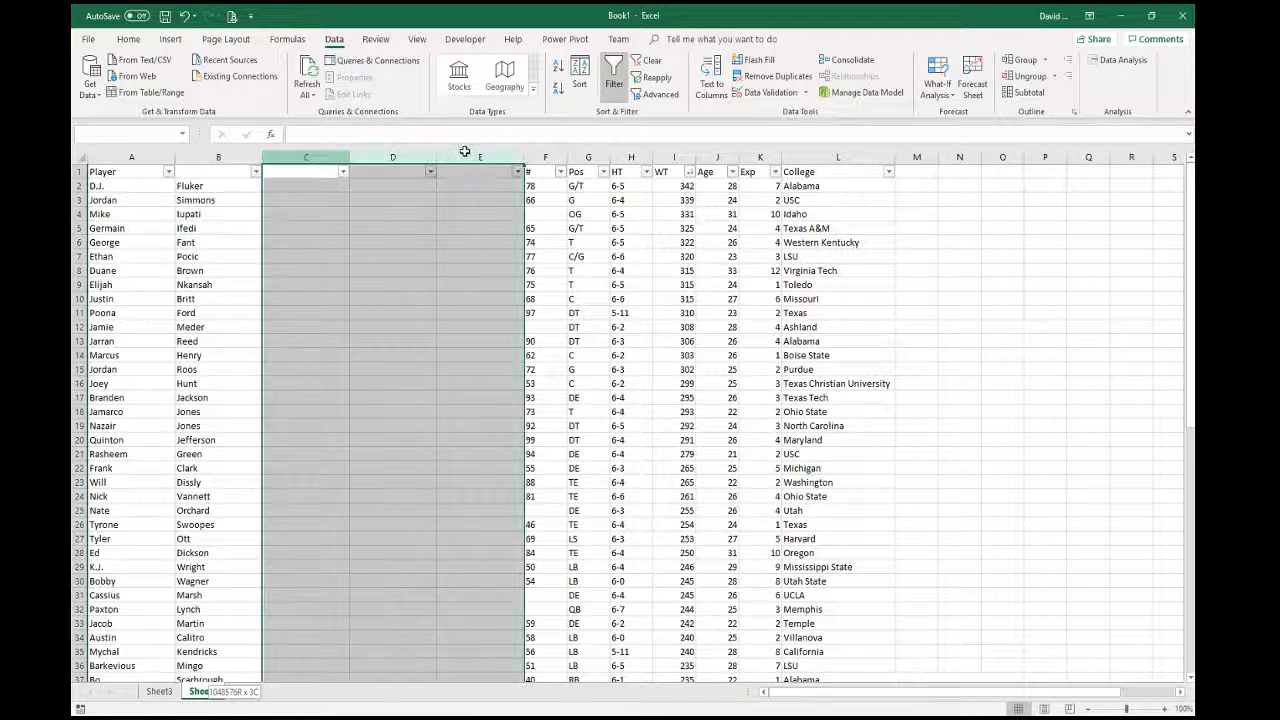
pyautogui.rightClick(466, 160)
pyautogui.click(500, 273)
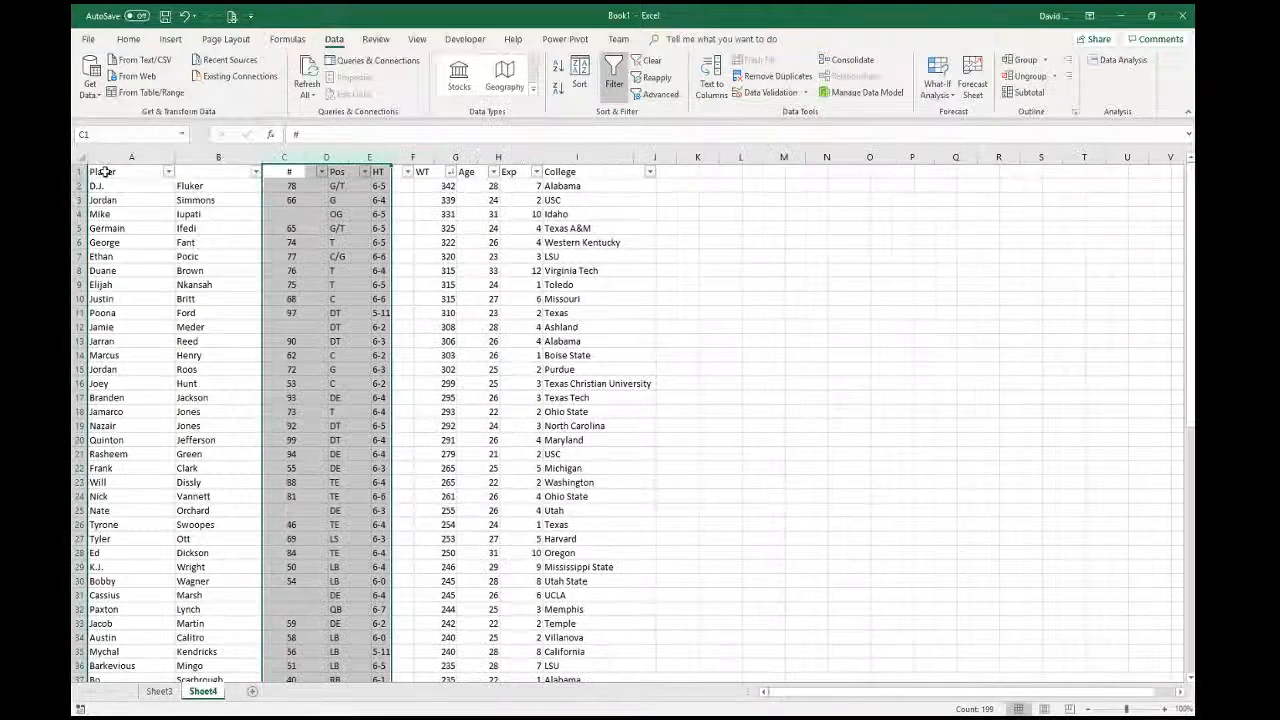
# - Label the headers of columns A and B as 'FirstName' and 'LastName'
pyautogui.click(127, 170)
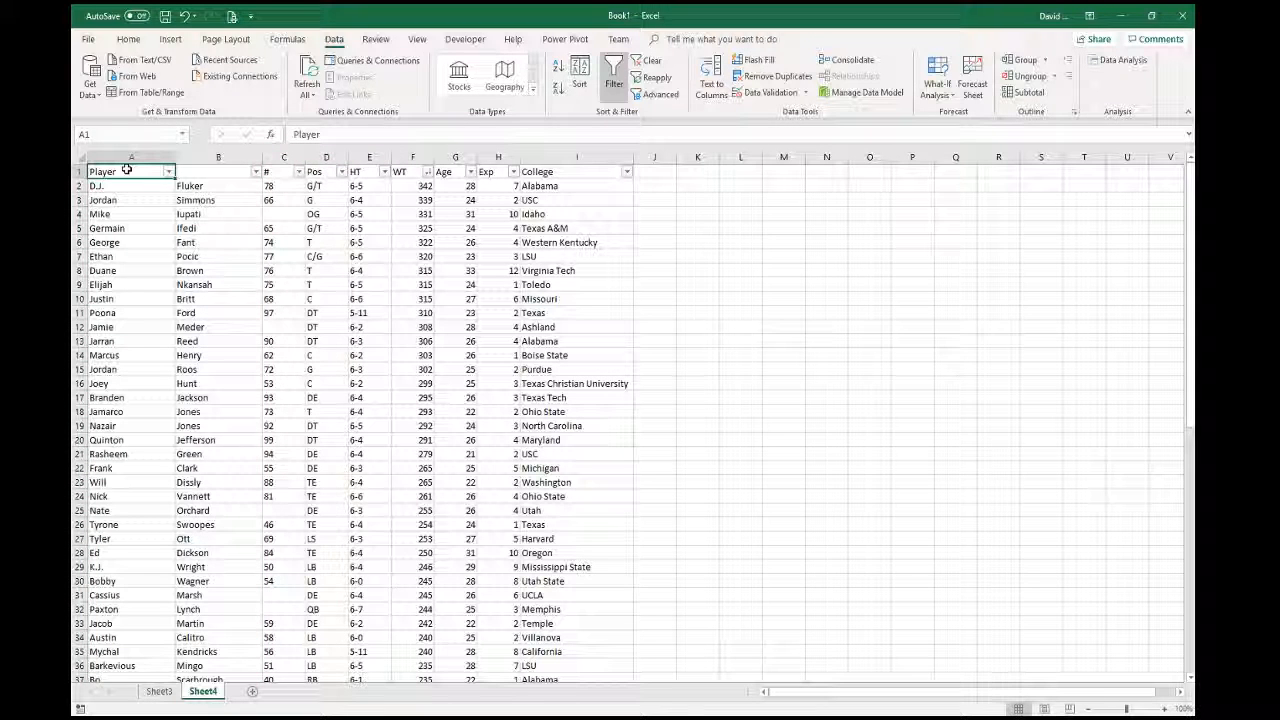
pyautogui.write('First')
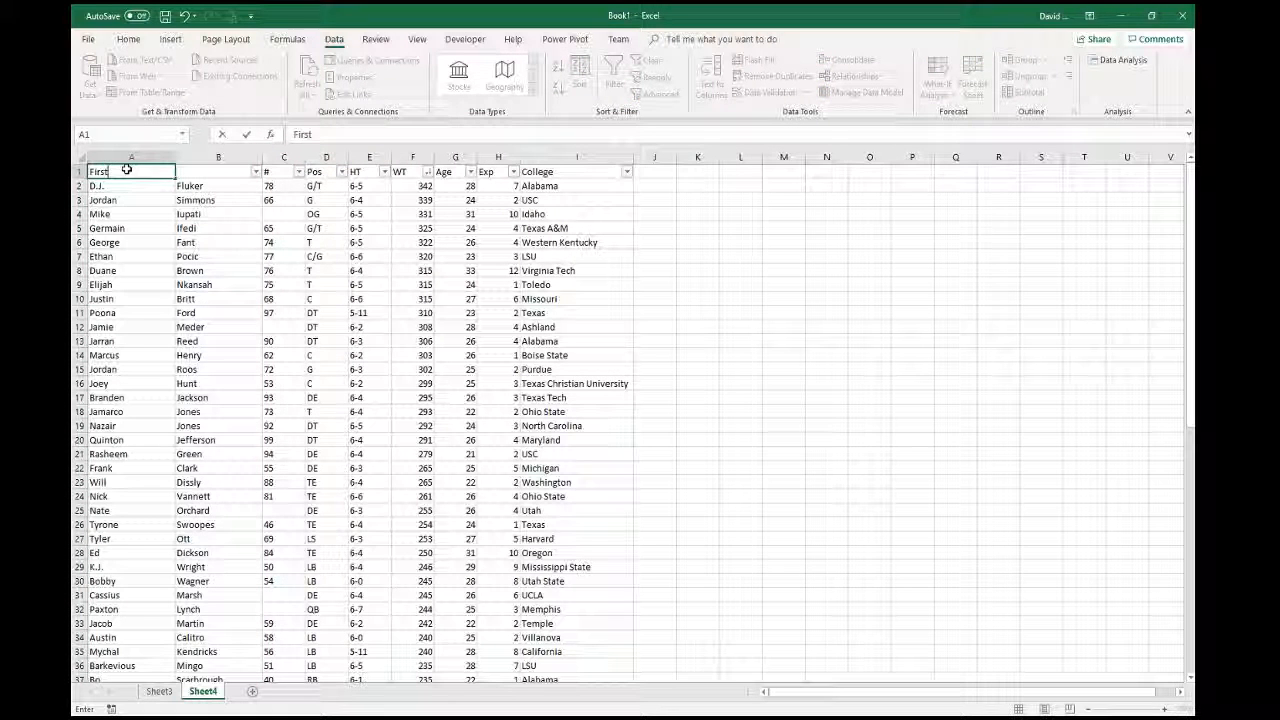
pyautogui.write('Name')
pyautogui.press('Tab')
pyautogui.write('Las')
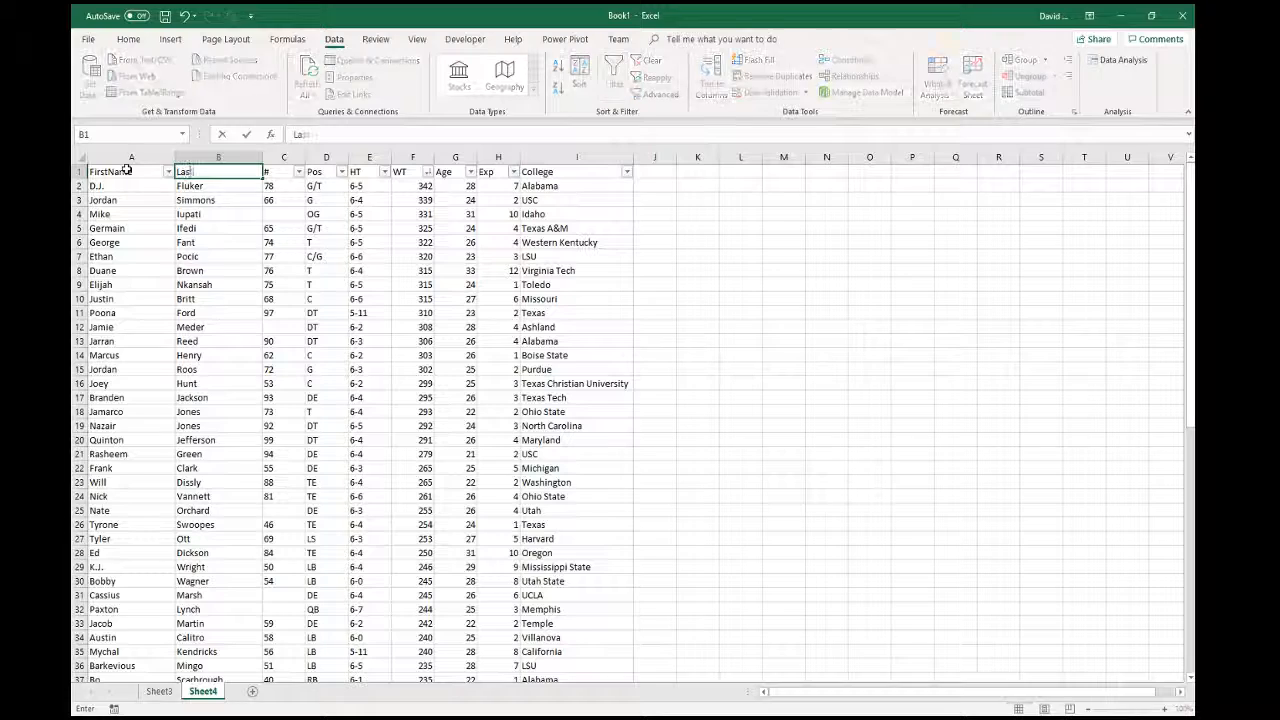
pyautogui.write('tName')
pyautogui.press('Tab')
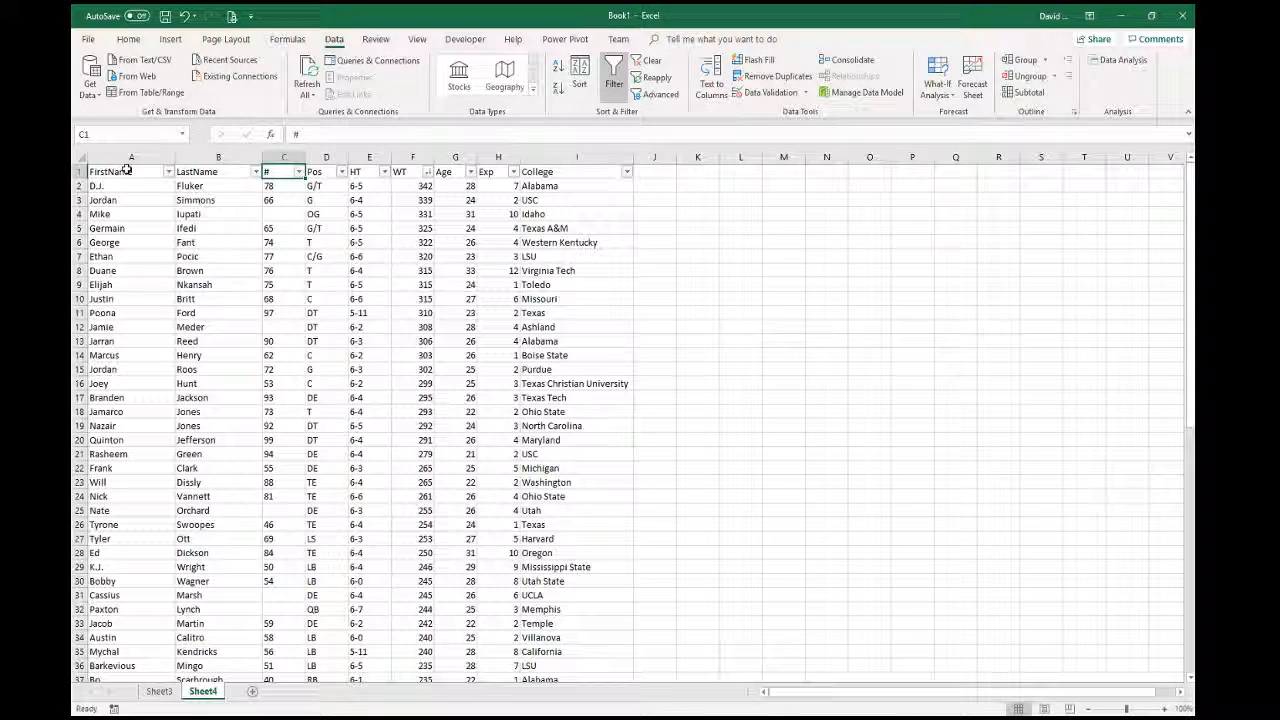
pyautogui.scroll(-4, 610, 440)
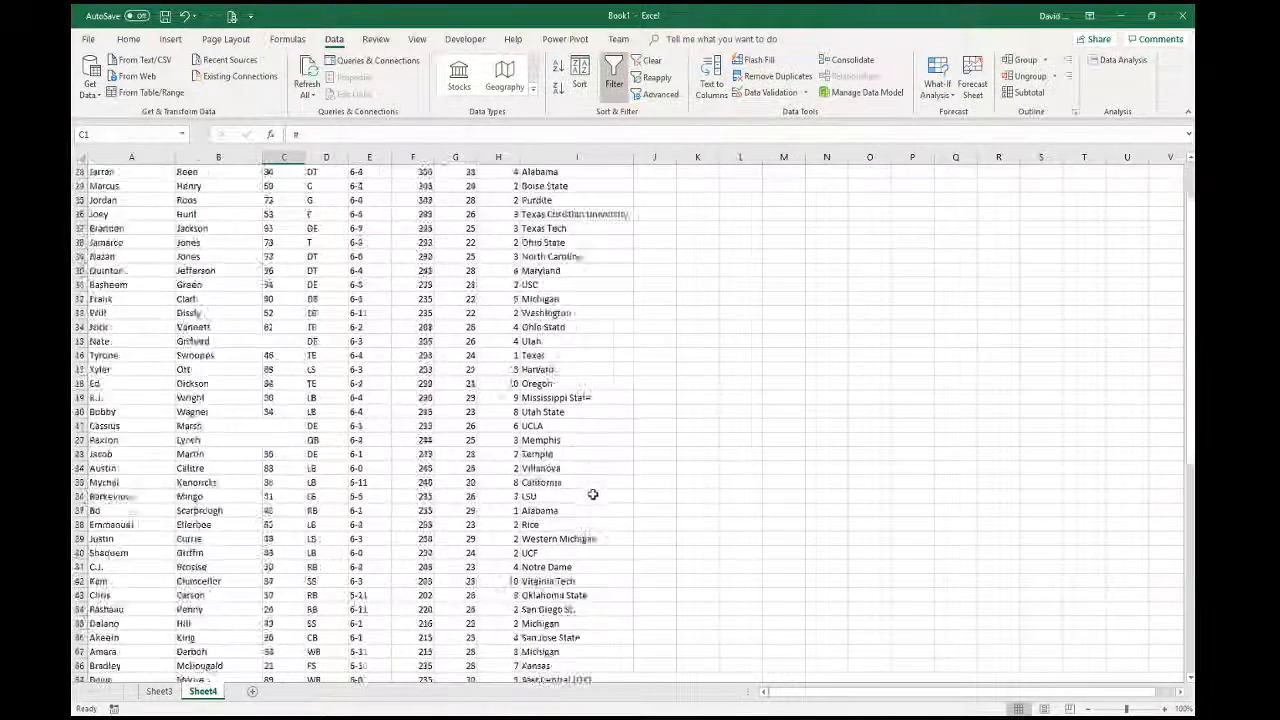
pyautogui.scroll(4, 590, 485)
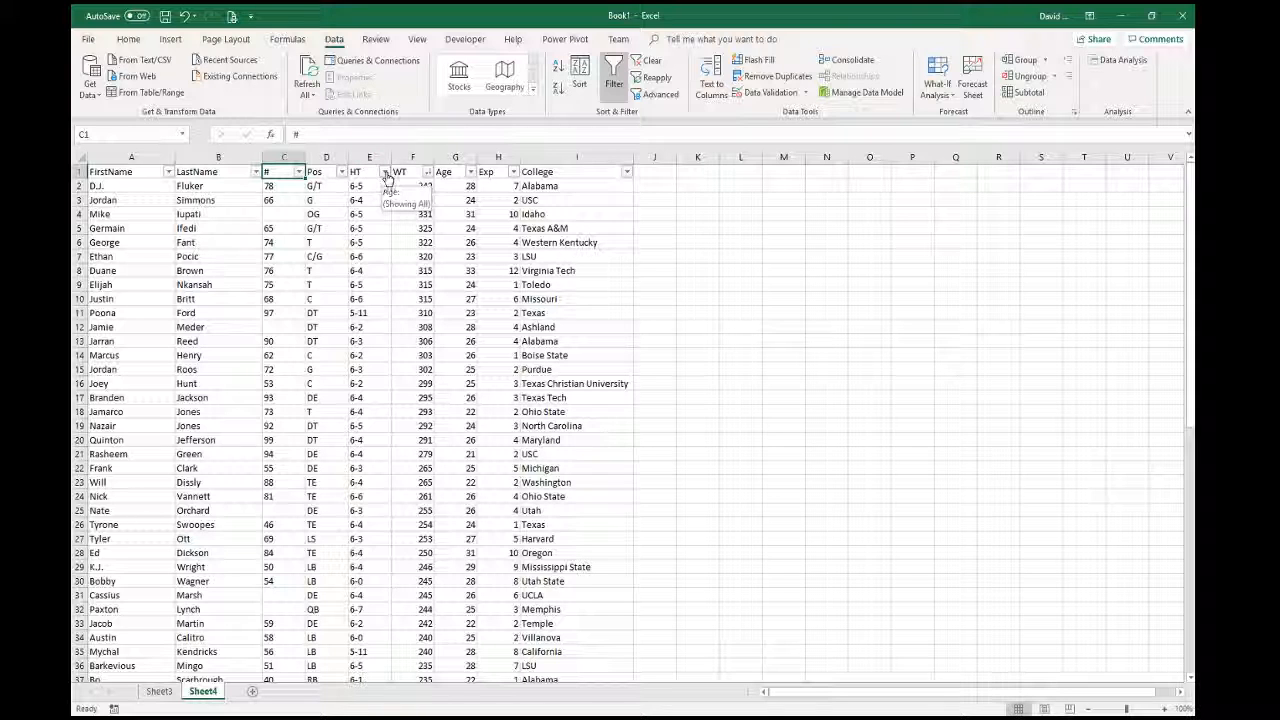
# - Sort the roster by HT A to Z, so 6-0 heights come before 5-10 and 5-11
pyautogui.click(384, 173)
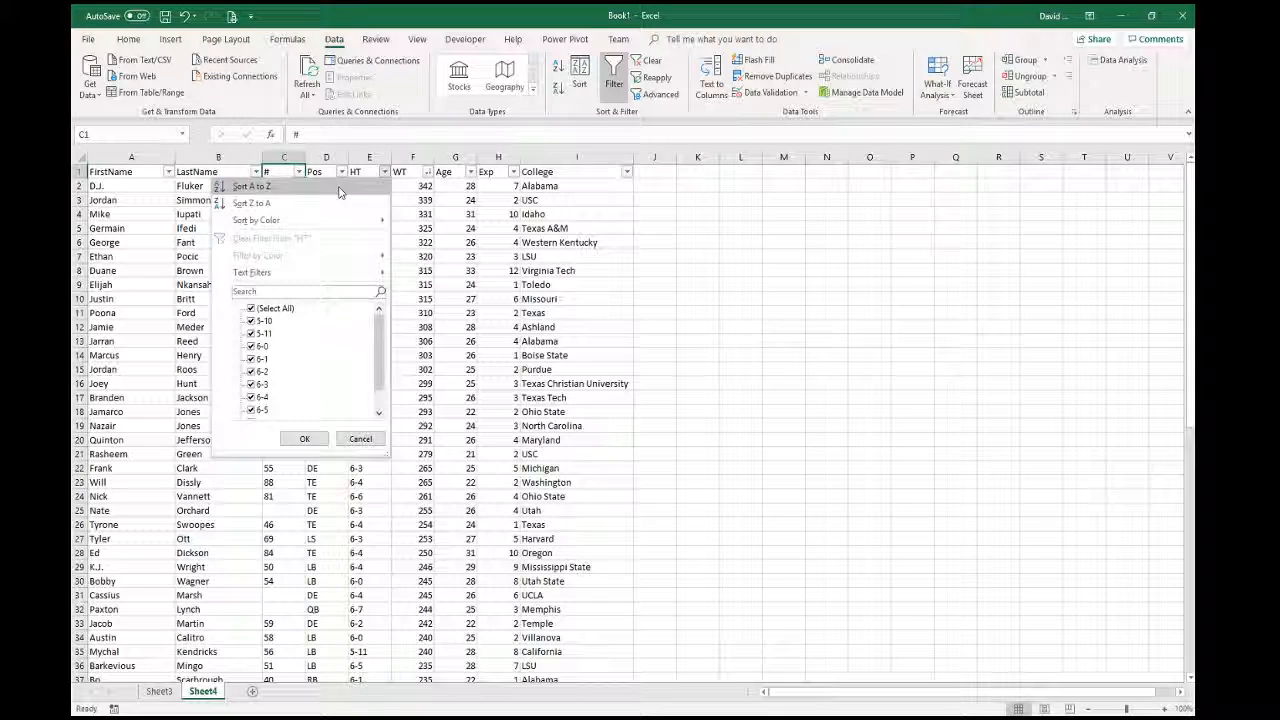
pyautogui.click(251, 186)
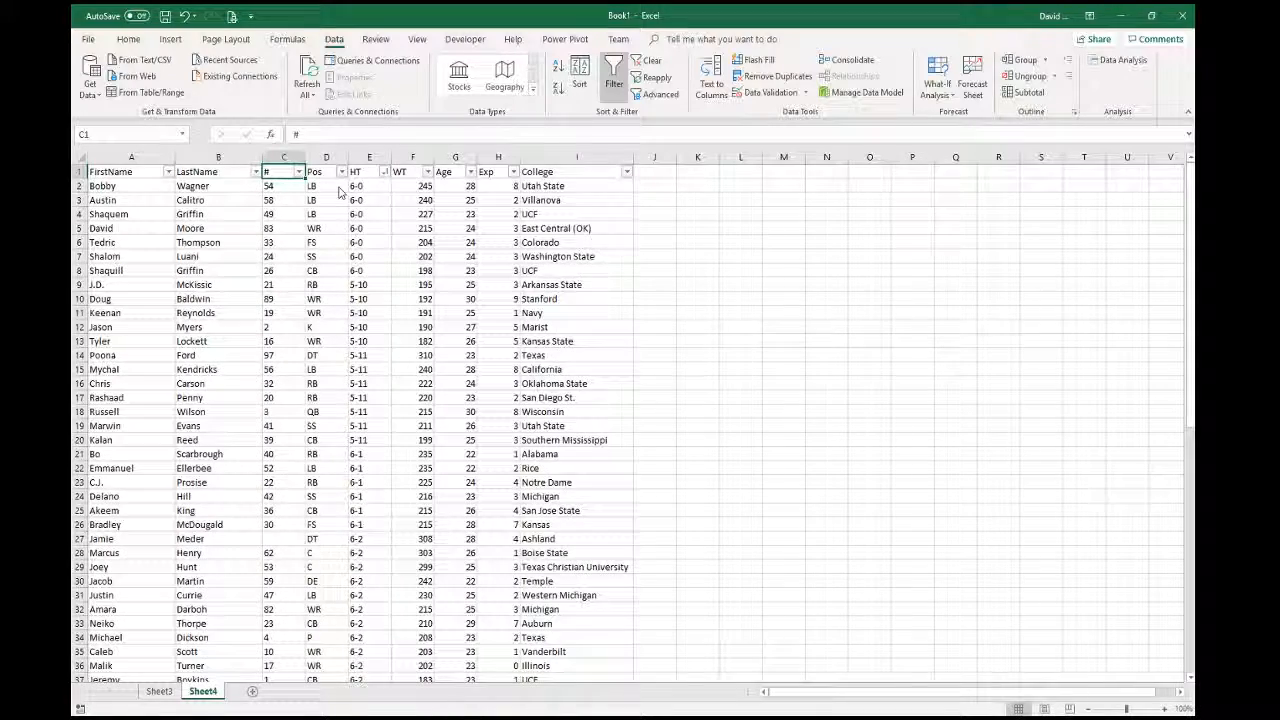
pyautogui.scroll(-7, 368, 455)
pyautogui.scroll(-9, 375, 458)
pyautogui.scroll(16, 375, 458)
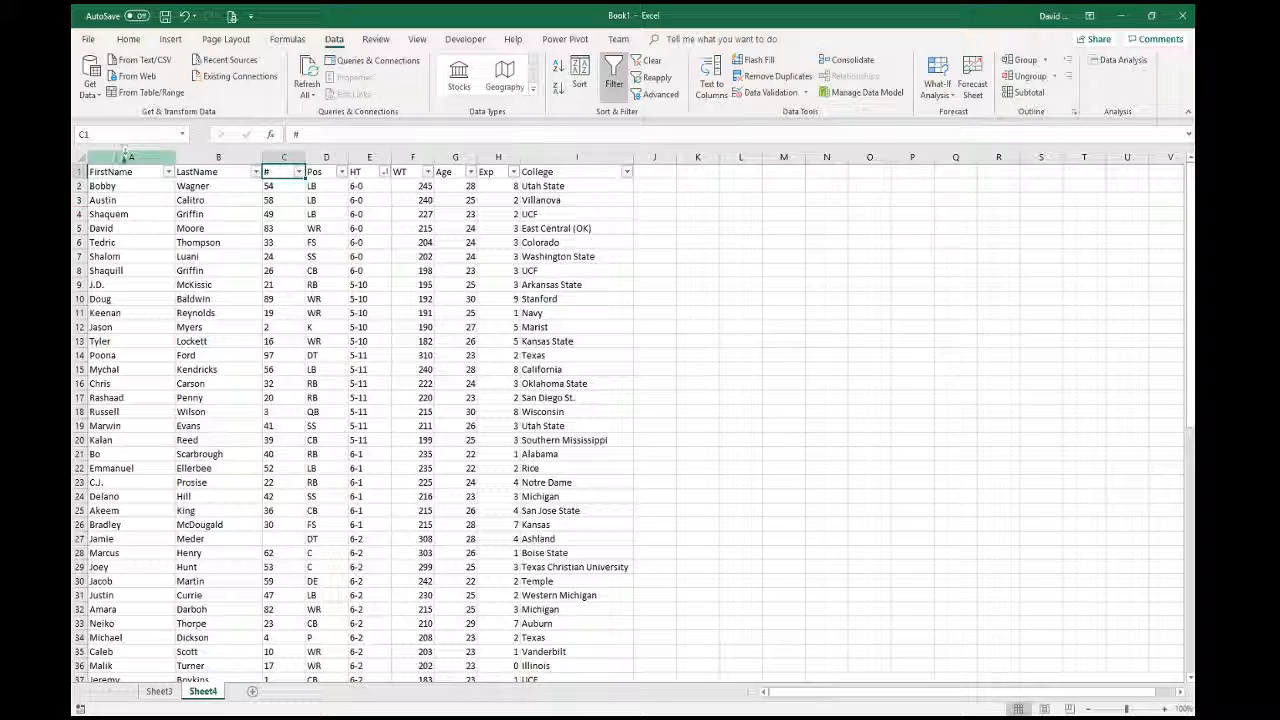
# - Convert A1:I68 into a table with headers and apply the orange table style
pyautogui.moveTo(105, 172); pyautogui.dragTo(563, 660)
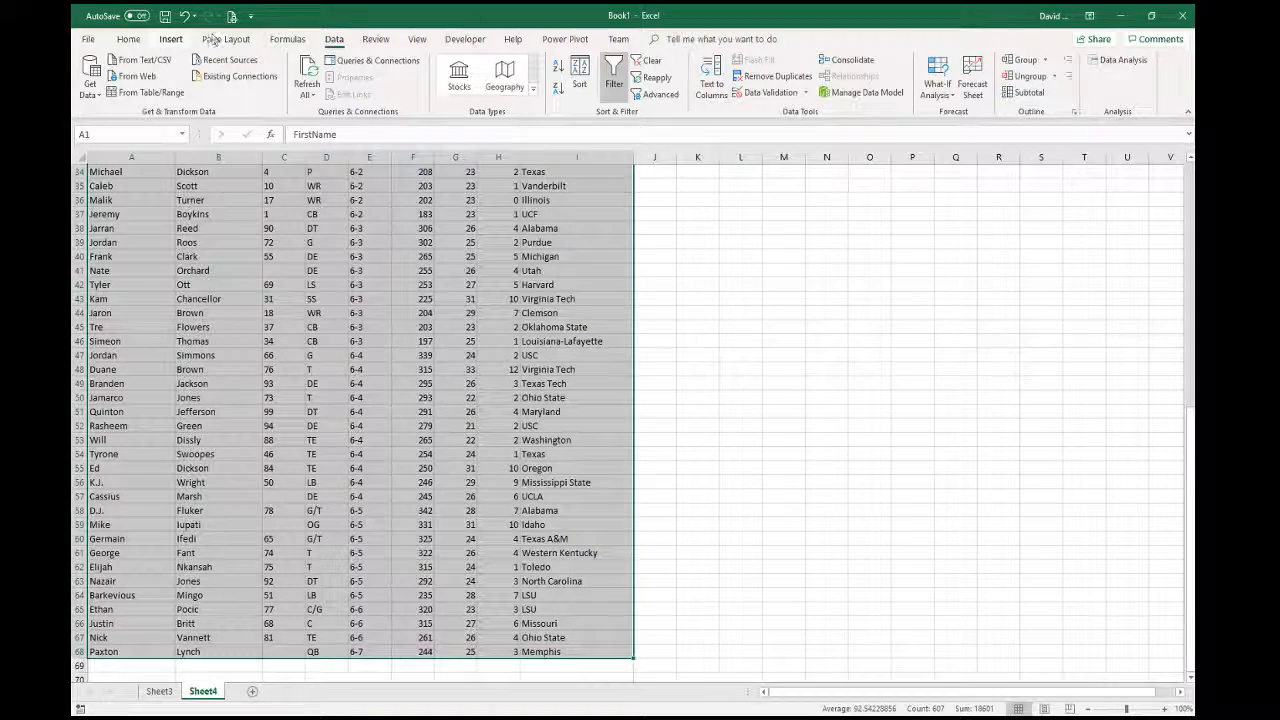
pyautogui.click(170, 39)
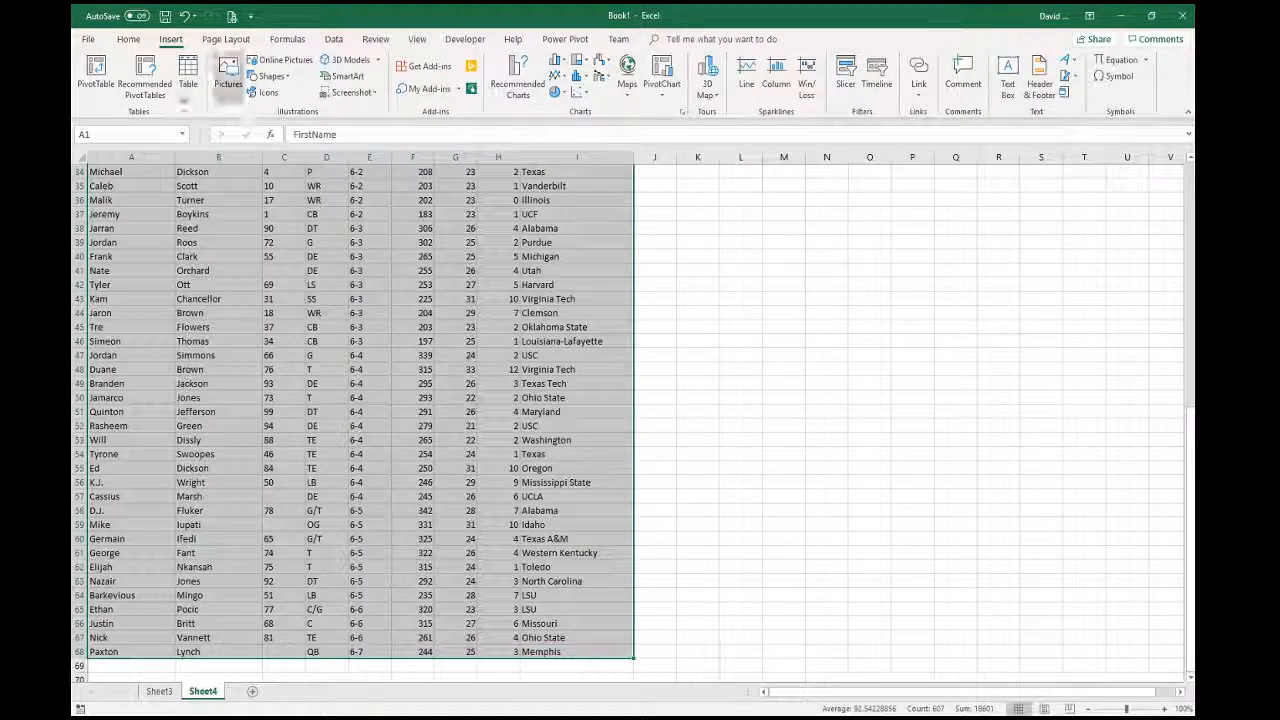
pyautogui.click(187, 75)
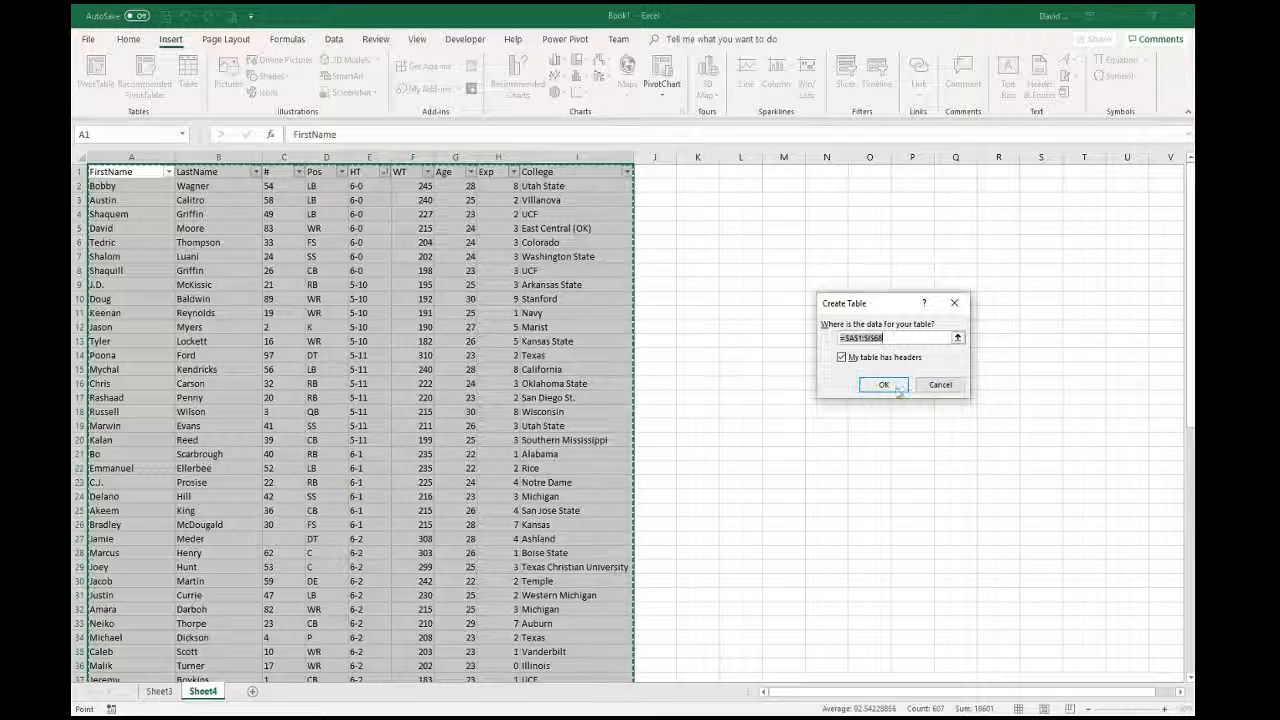
pyautogui.click(885, 388)
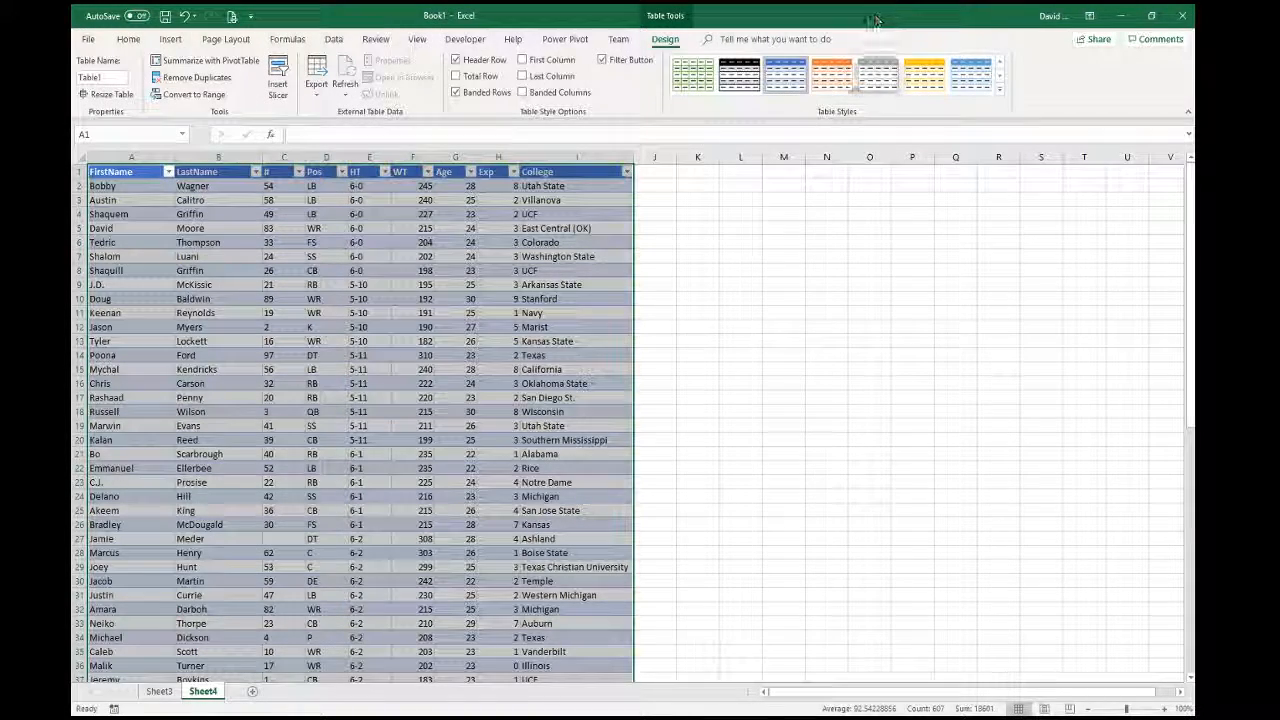
pyautogui.click(831, 75)
pyautogui.click(497, 397)
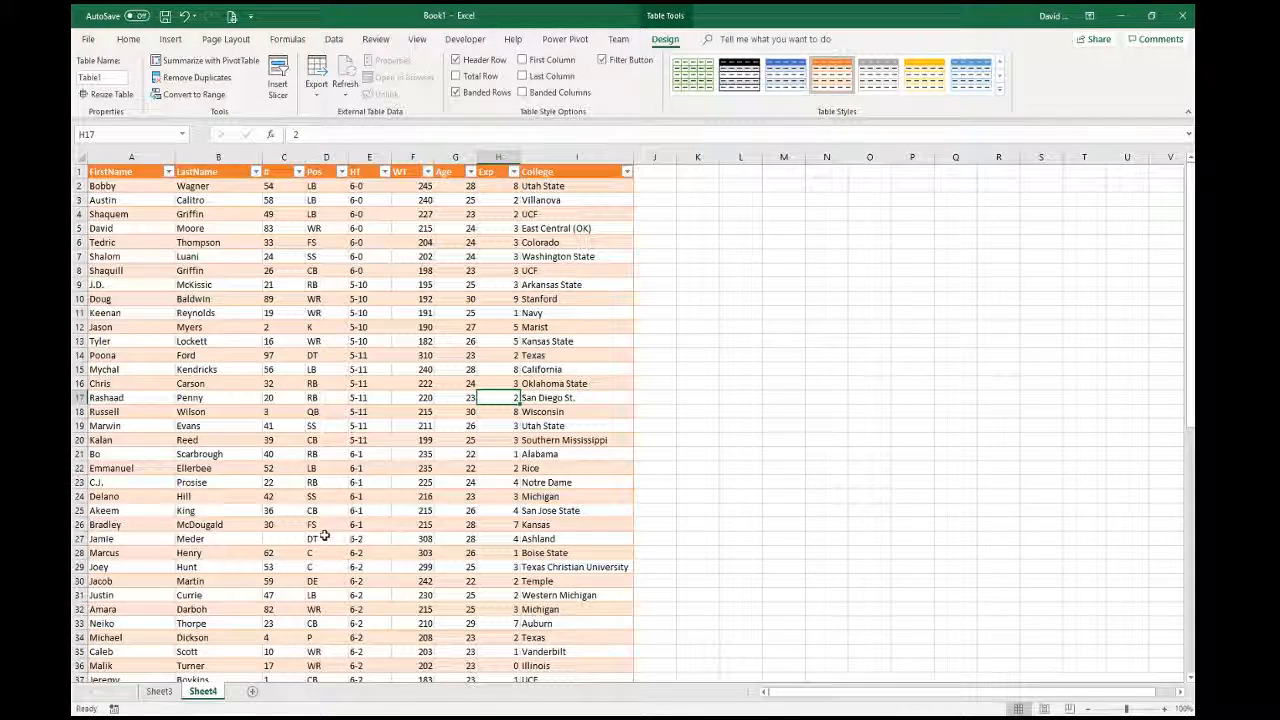
# - Sort the table by LastName A to Z, then by Pos A to Z
pyautogui.click(255, 172)
pyautogui.click(237, 186)
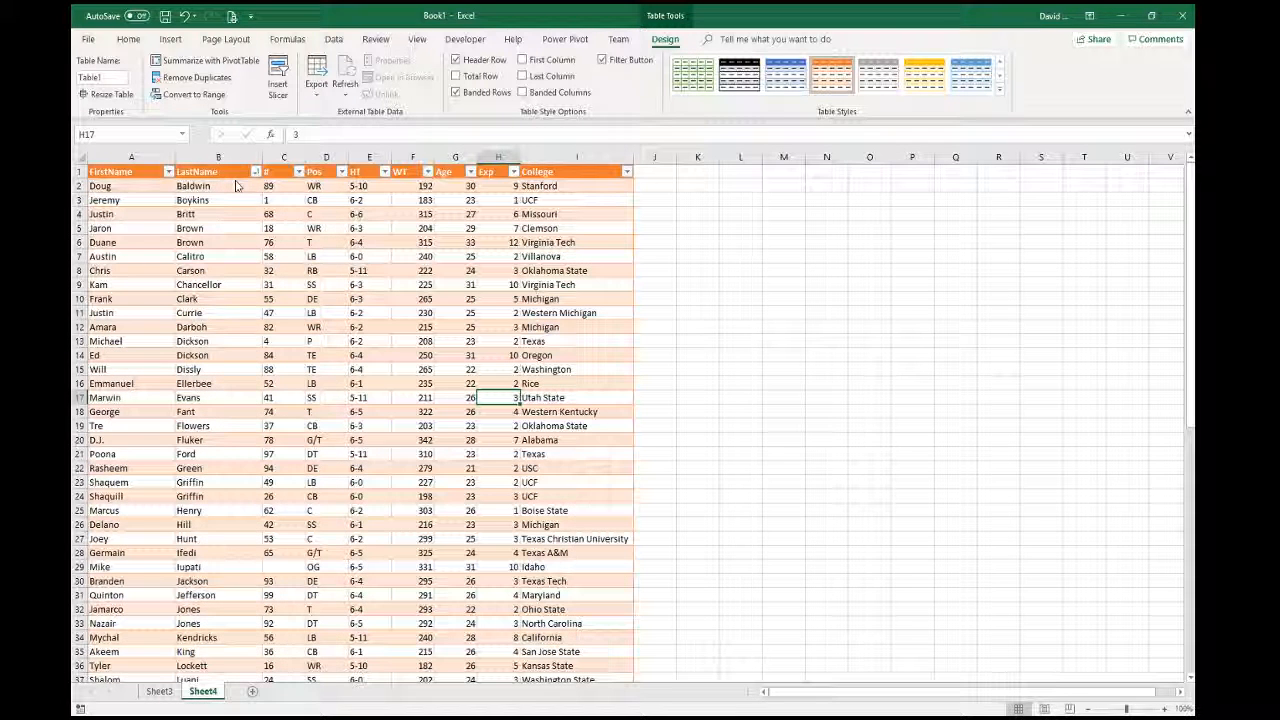
pyautogui.click(341, 172)
pyautogui.click(315, 186)
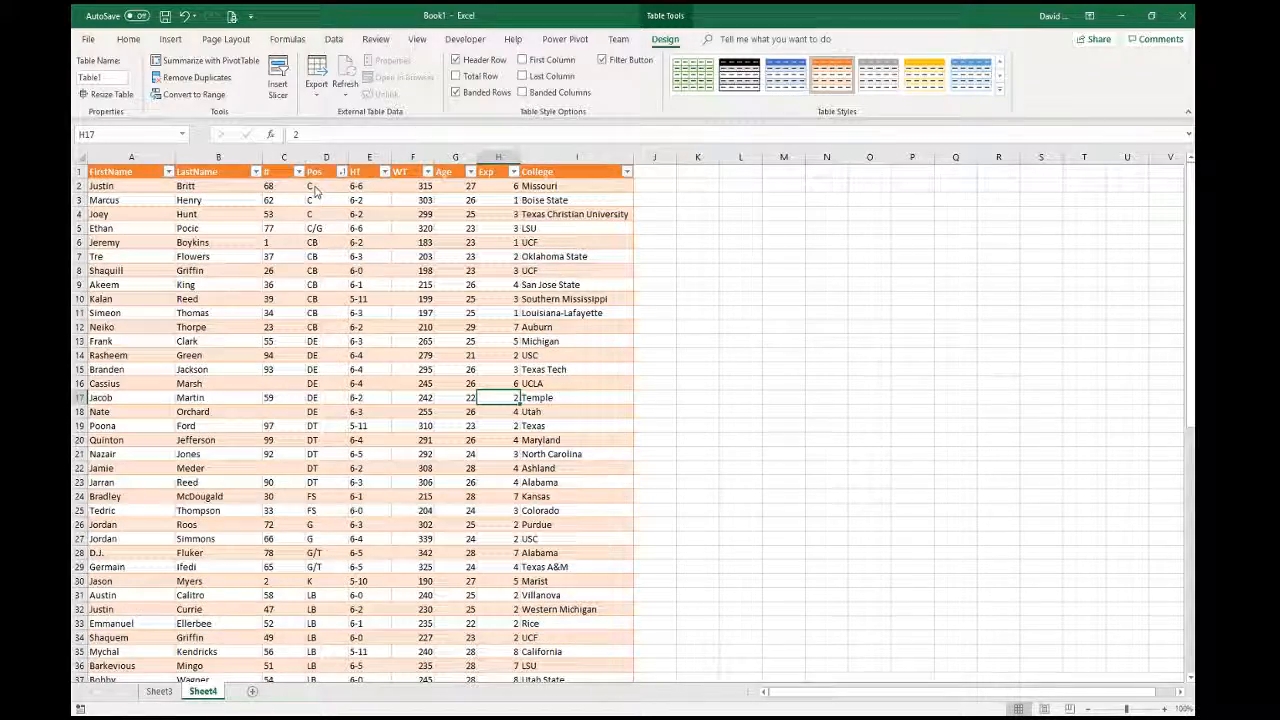
pyautogui.scroll(-20, 370, 585)
pyautogui.scroll(18, 380, 571)
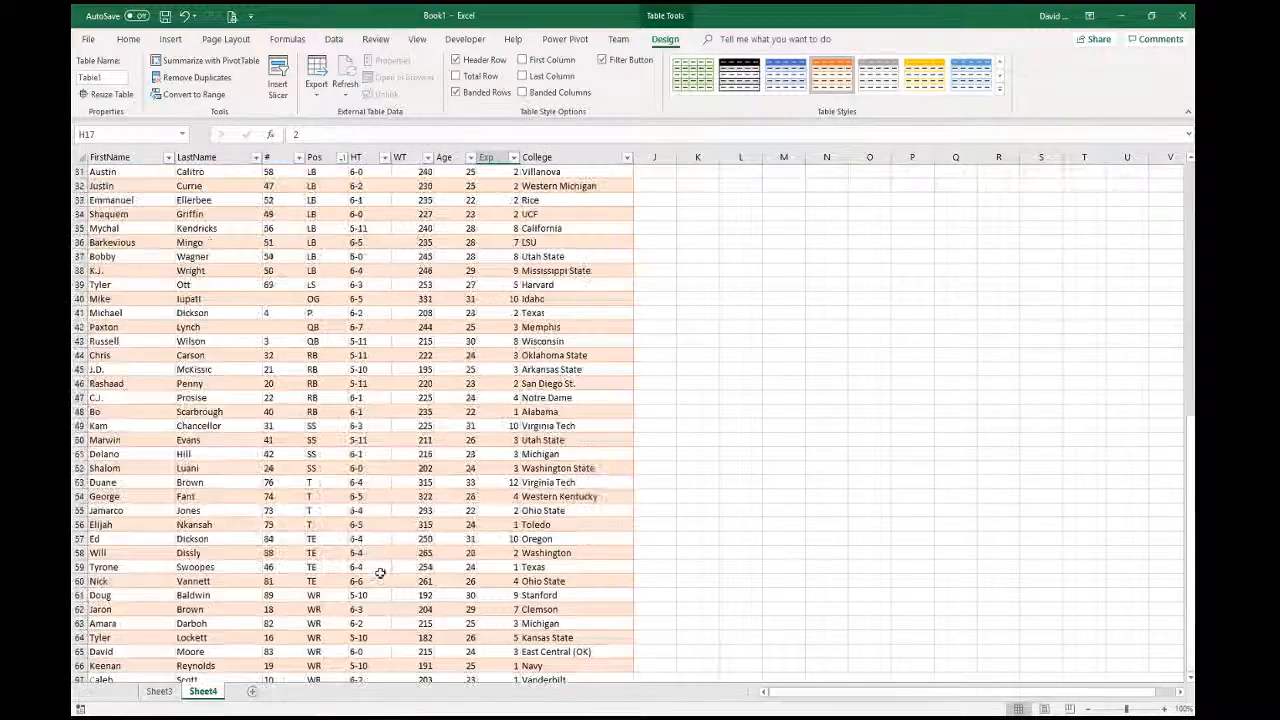
pyautogui.scroll(2, 380, 571)
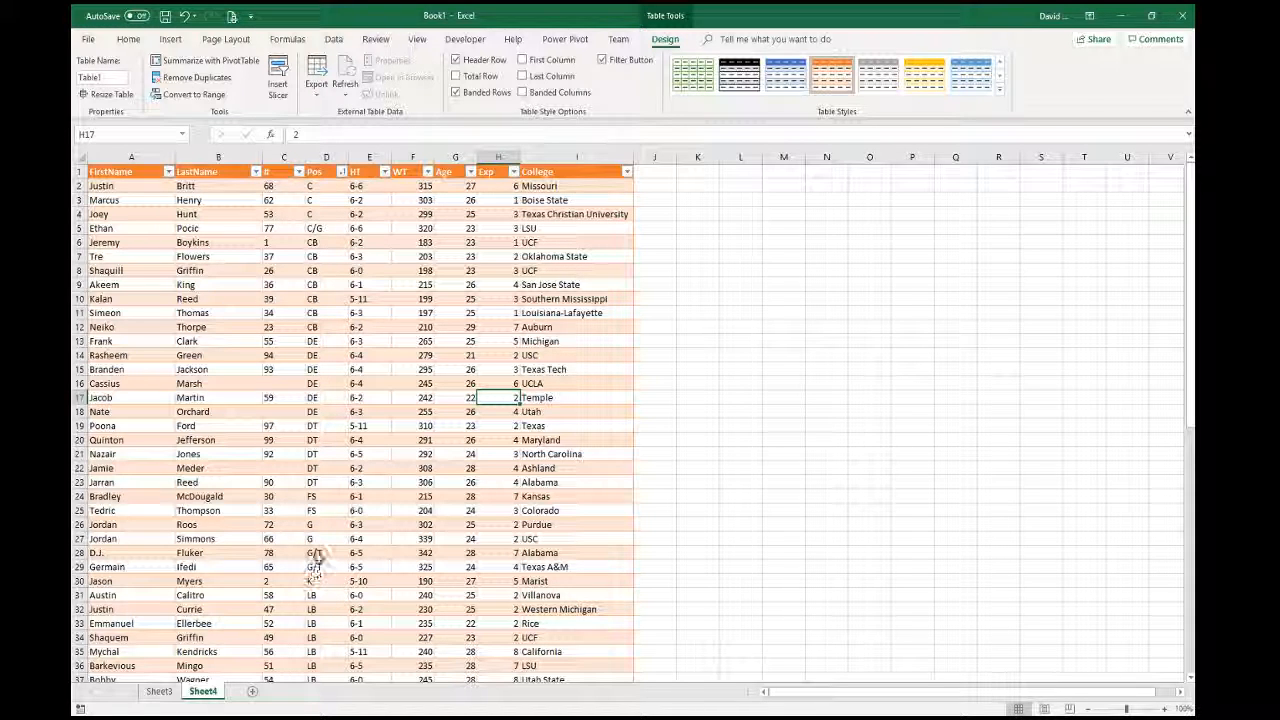
pyautogui.scroll(-8, 325, 592)
pyautogui.scroll(7, 325, 556)
pyautogui.scroll(1, 325, 553)
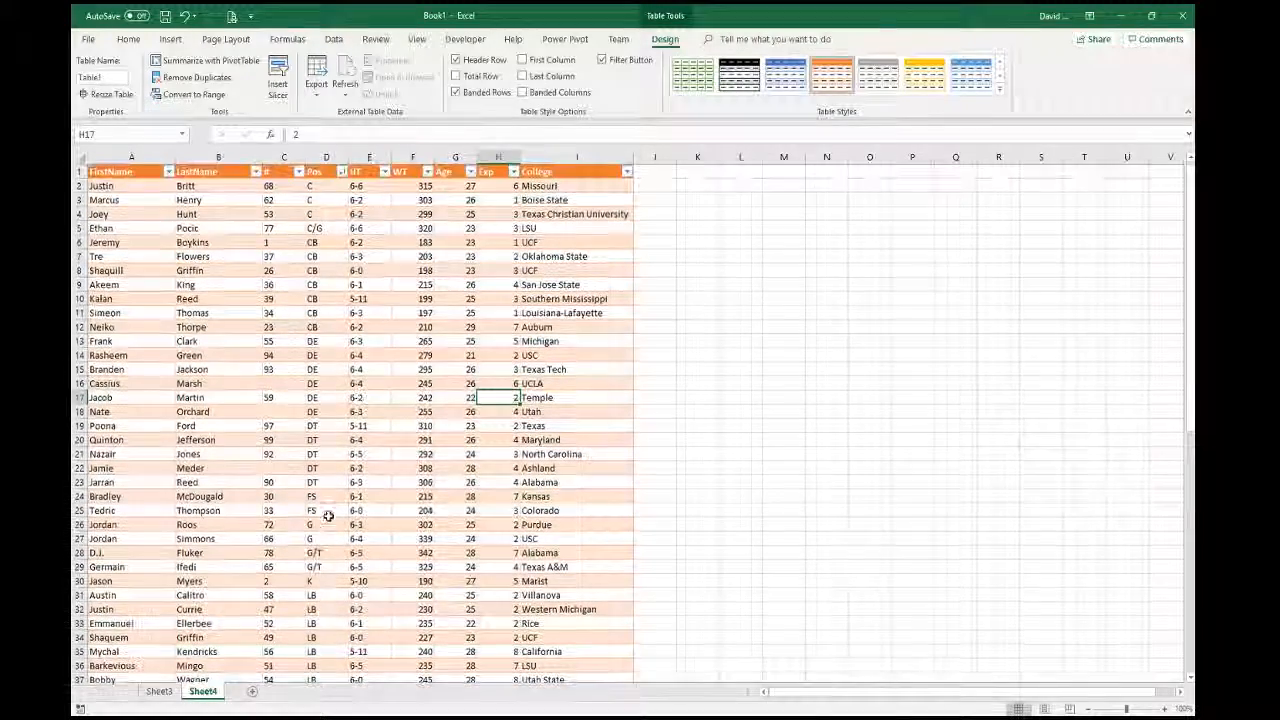
pyautogui.click(328, 341)
pyautogui.click(341, 172)
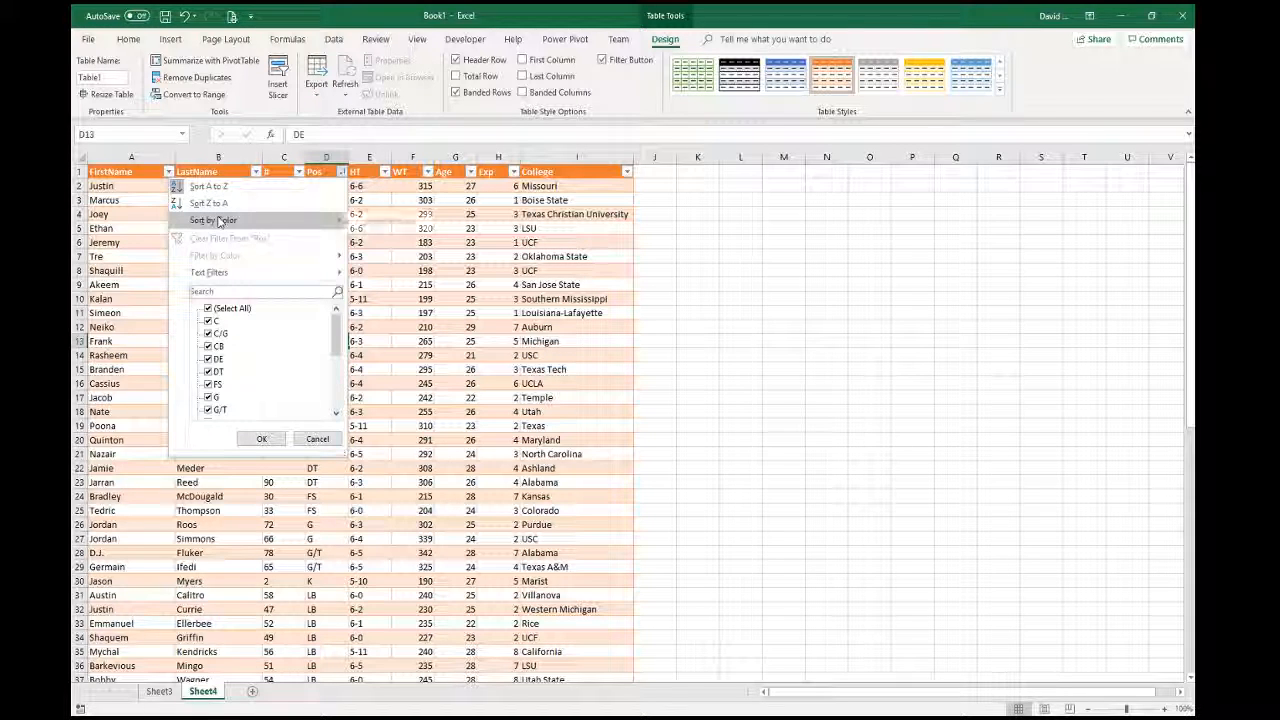
# - Custom-sort the Pos column using the QB, RB, HB, FB, WR, TE position list
pyautogui.moveTo(219, 221)
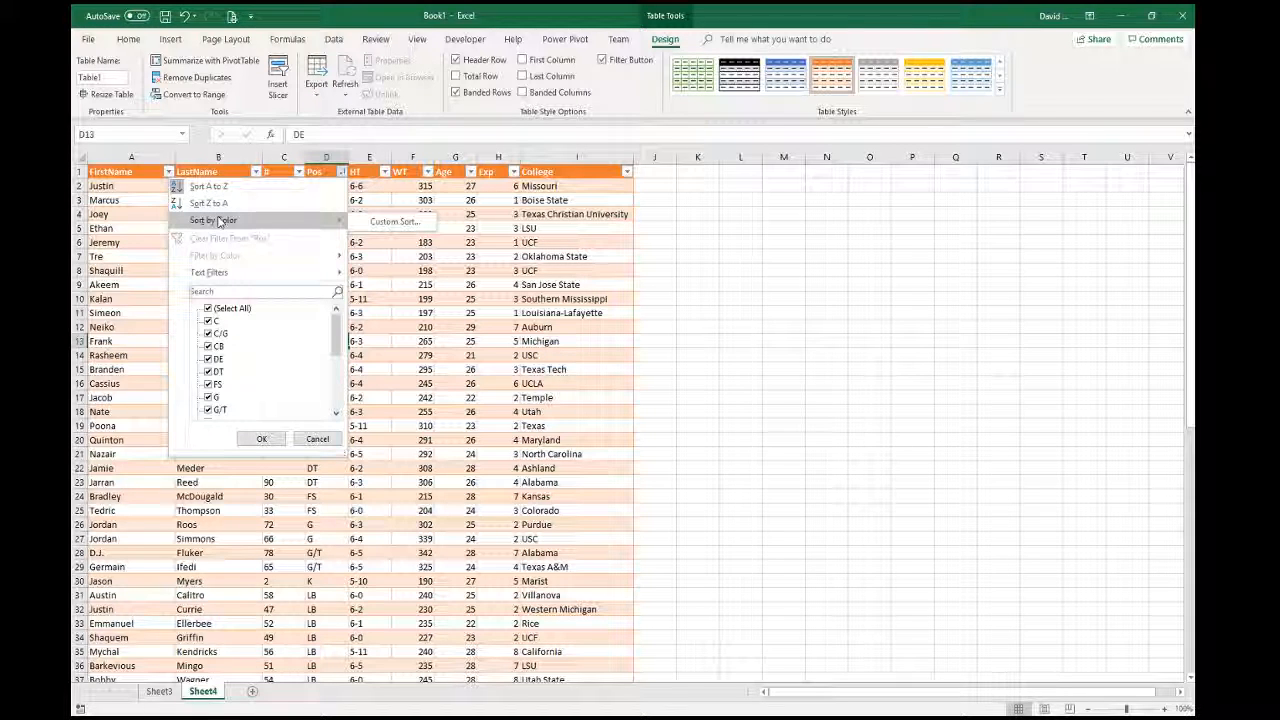
pyautogui.click(385, 221)
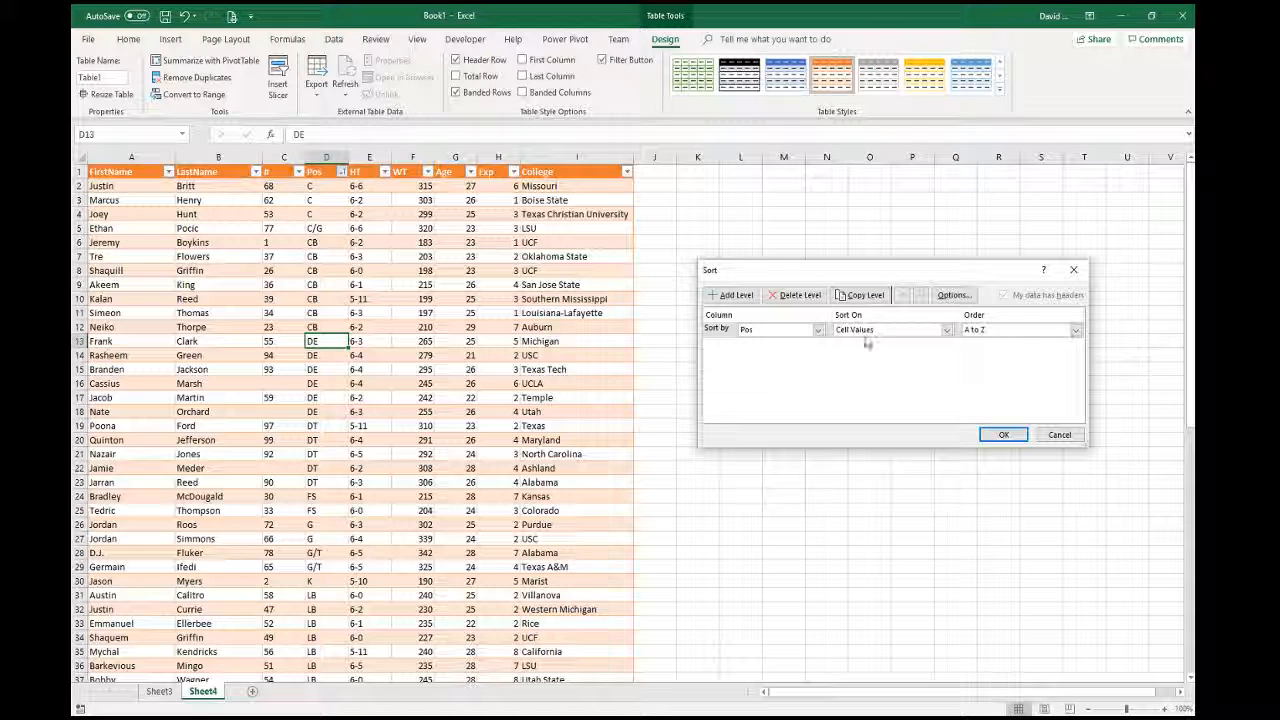
pyautogui.click(970, 331)
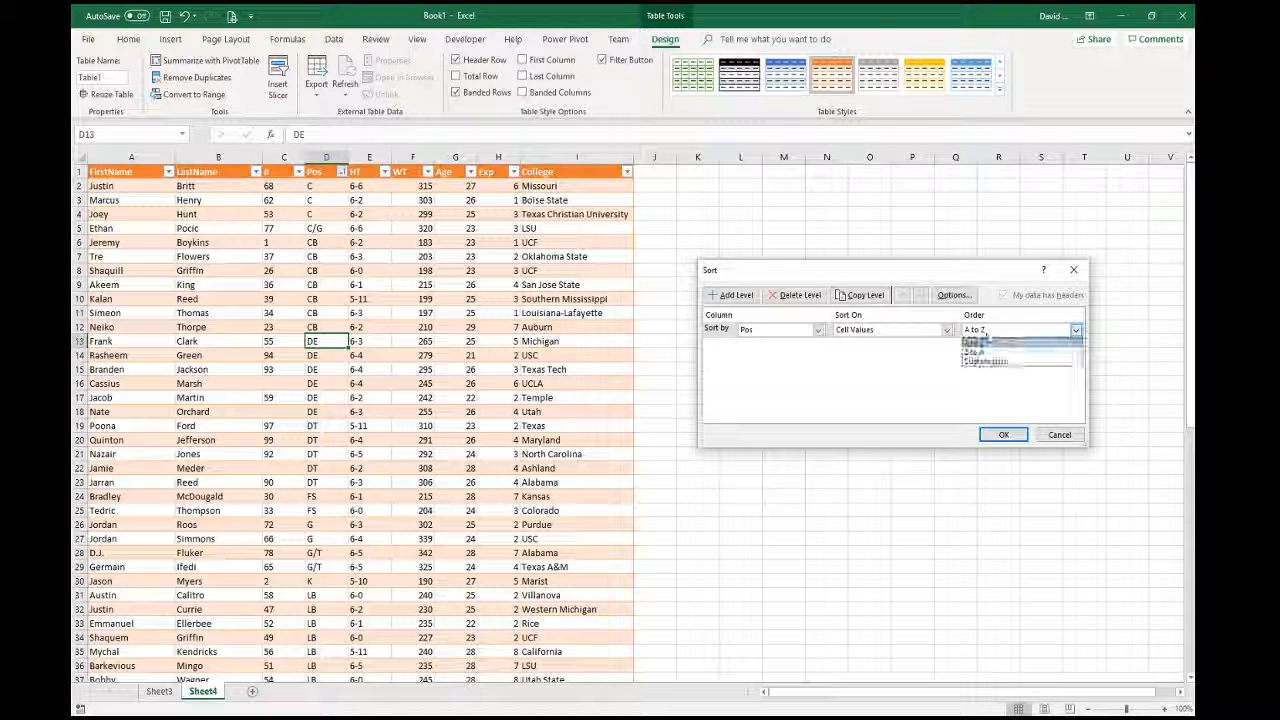
pyautogui.click(982, 360)
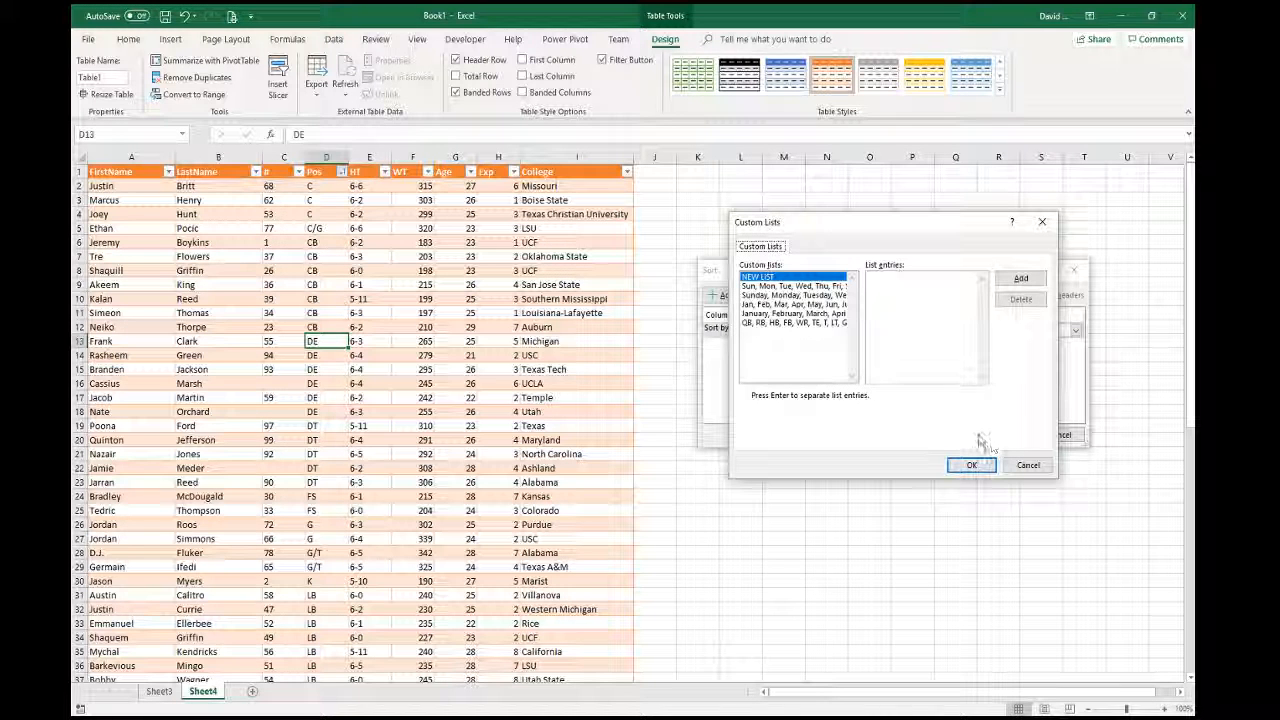
pyautogui.doubleClick(772, 324)
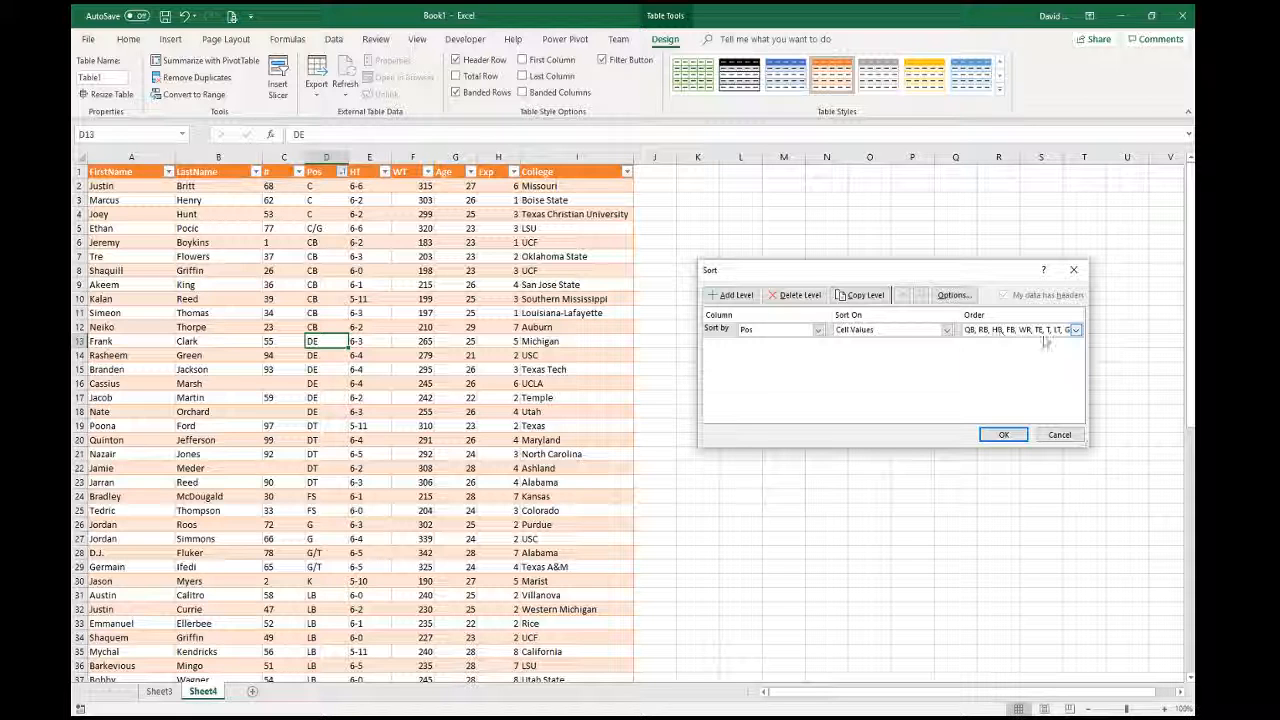
pyautogui.click(1004, 434)
pyautogui.click(369, 313)
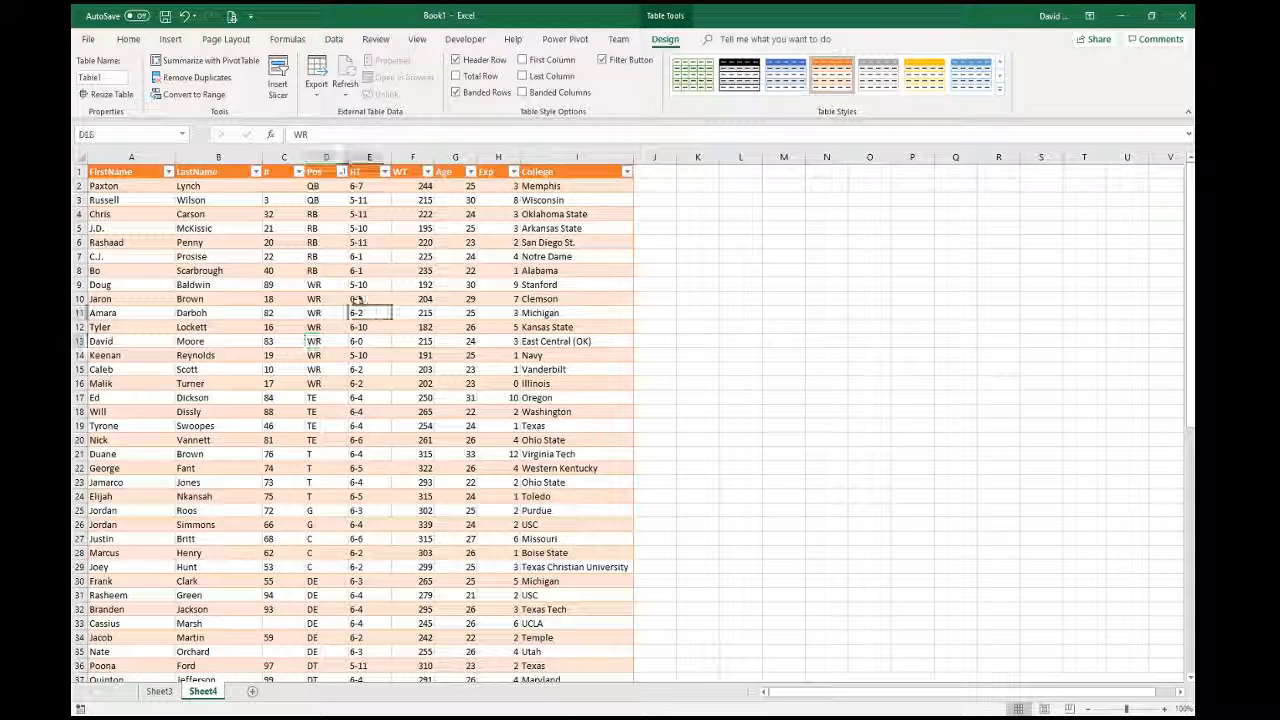
# - Select the leftover C/G, G/T and OG position entries at the bottom of the table
pyautogui.scroll(-13, 320, 540)
pyautogui.scroll(-3, 330, 560)
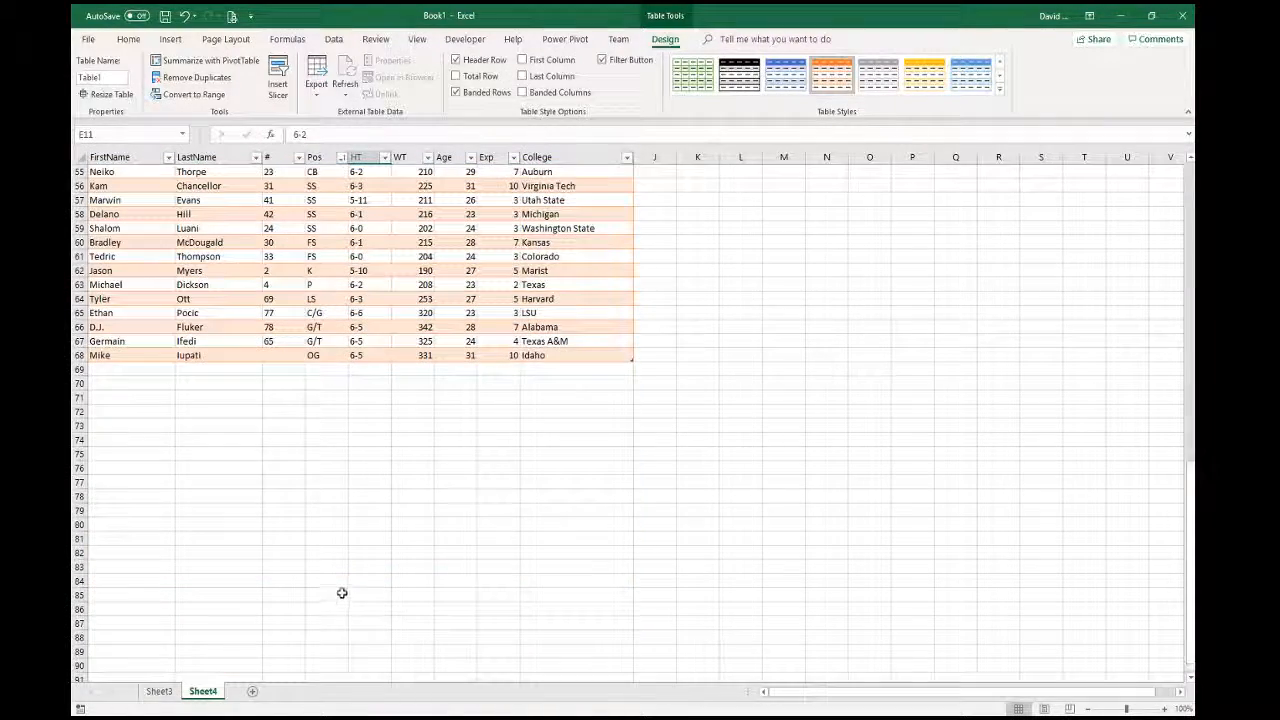
pyautogui.scroll(1, 340, 590)
pyautogui.moveTo(326, 436); pyautogui.dragTo(318, 473)
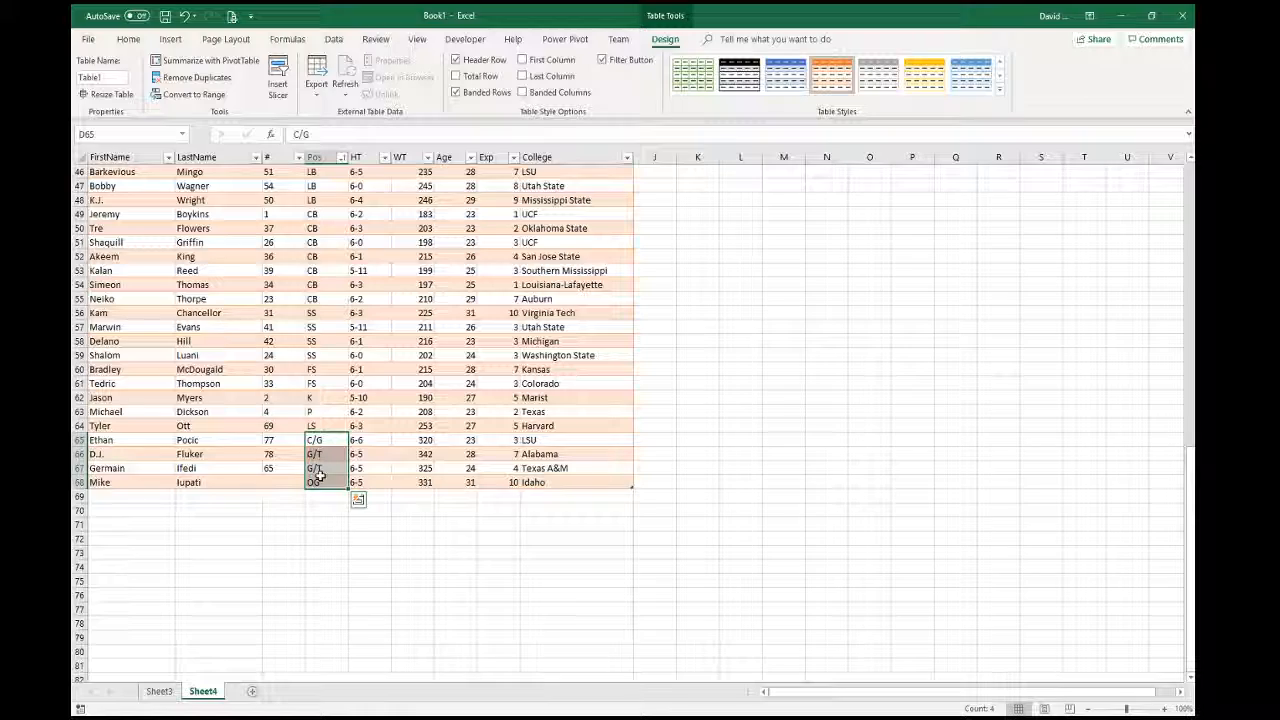
# - Re-sort the roster table by LastName A to Z, starting with Baldwin
pyautogui.scroll(5, 277, 609)
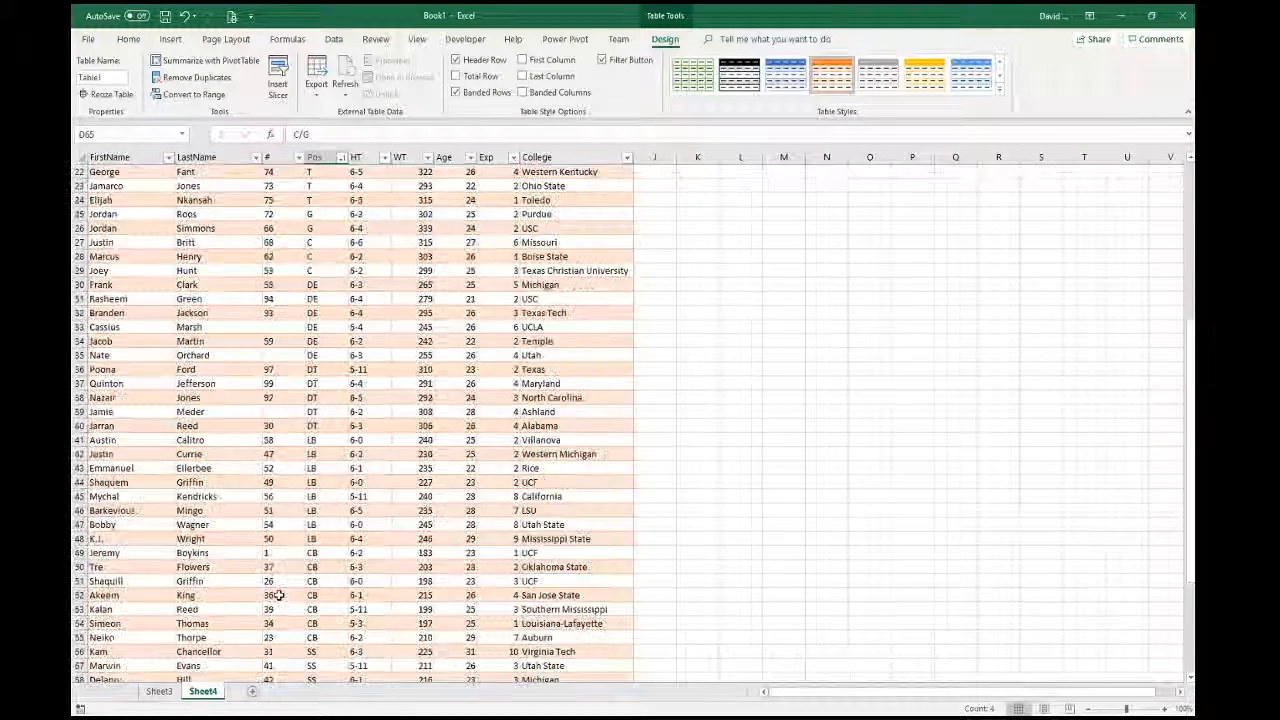
pyautogui.scroll(-3, 277, 600)
pyautogui.scroll(13, 277, 588)
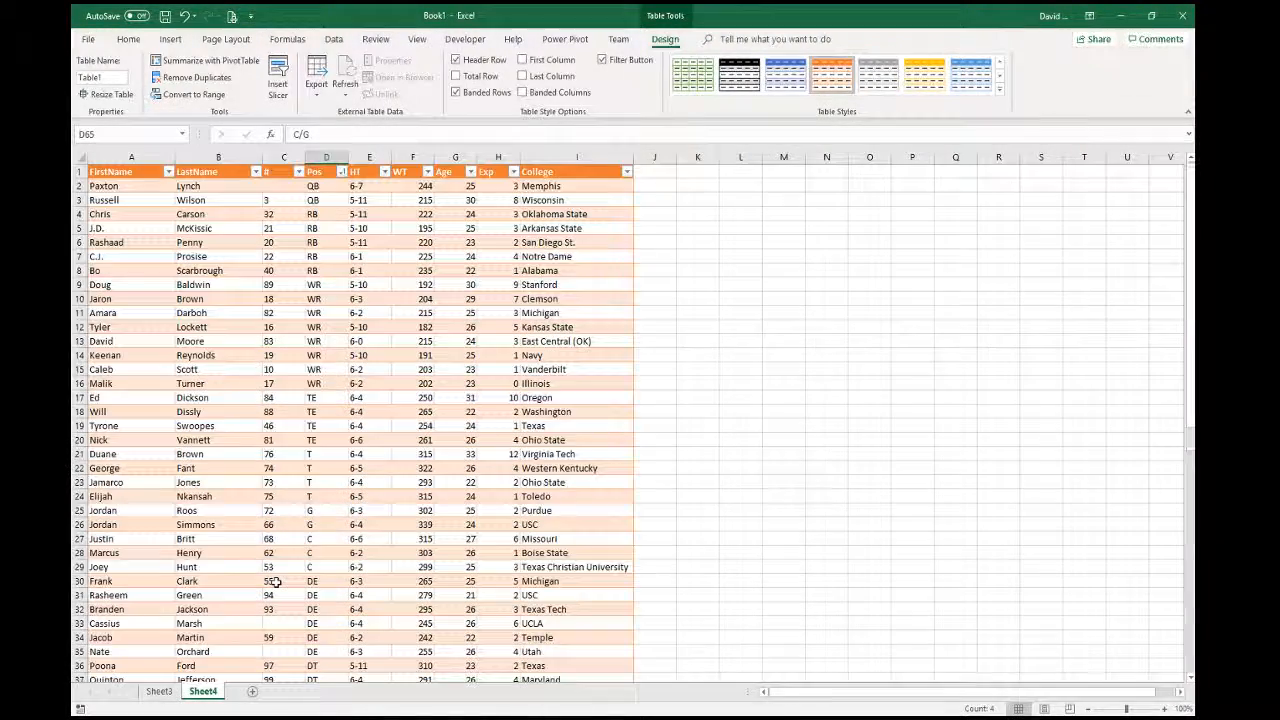
pyautogui.click(256, 173)
pyautogui.click(214, 193)
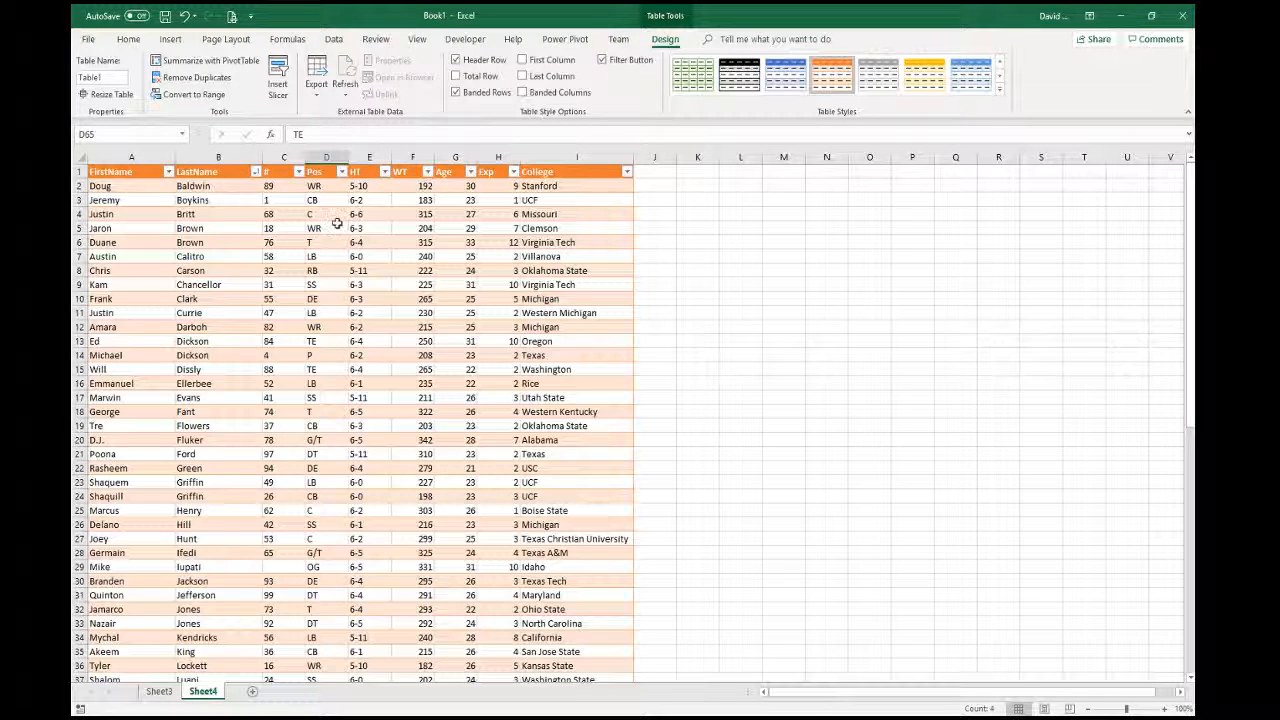